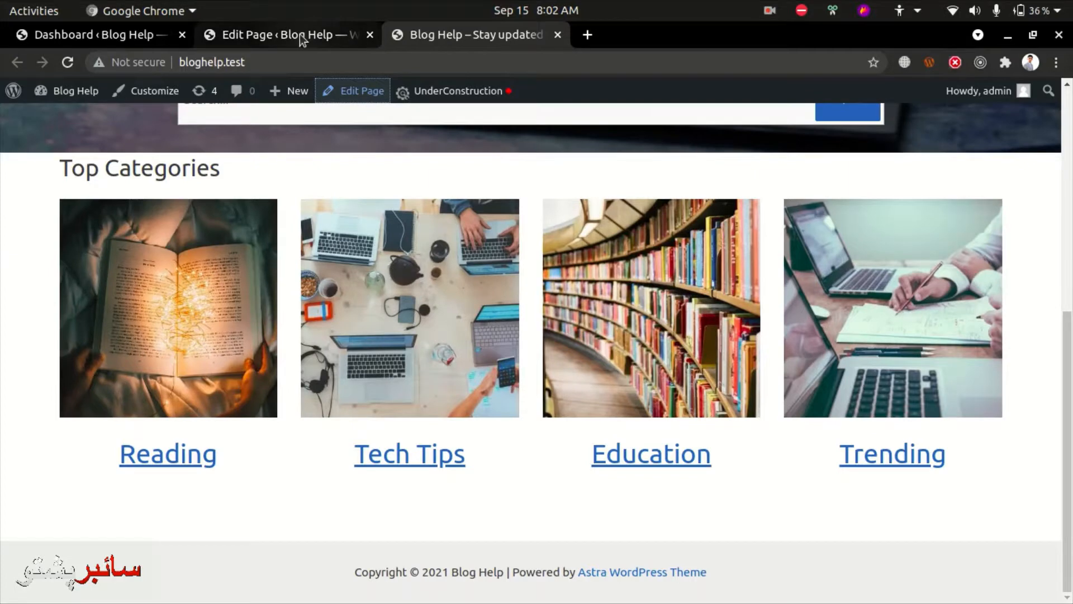
In the page editor, insert a Spacer block directly above the Top Categories columns section.
{"action": "left_click", "coordinate": [299, 35]}
{"action": "left_click", "coordinate": [191, 284]}
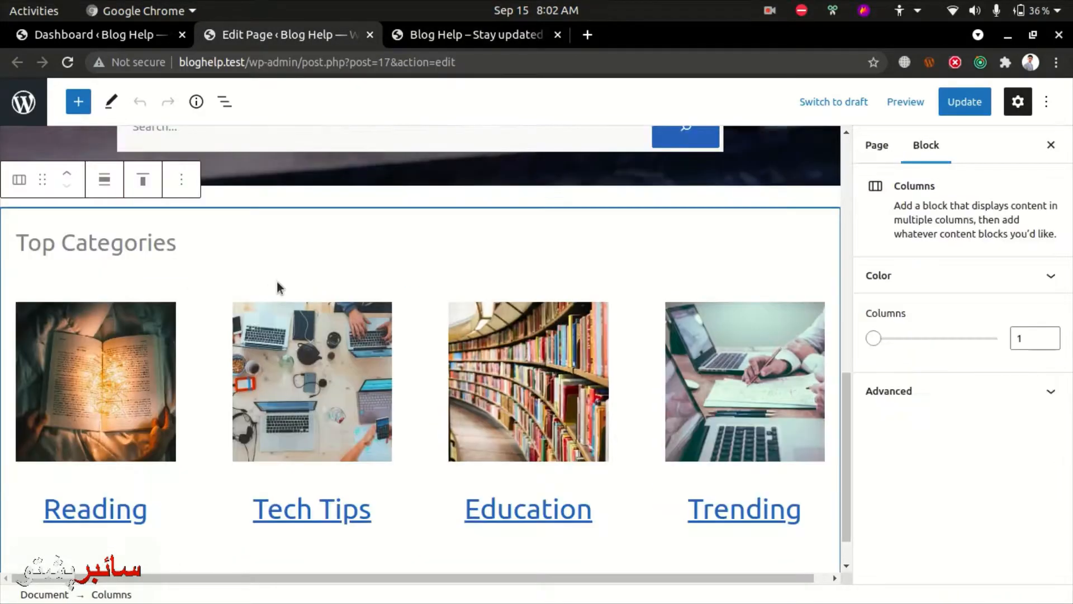
{"action": "left_click", "coordinate": [412, 232]}
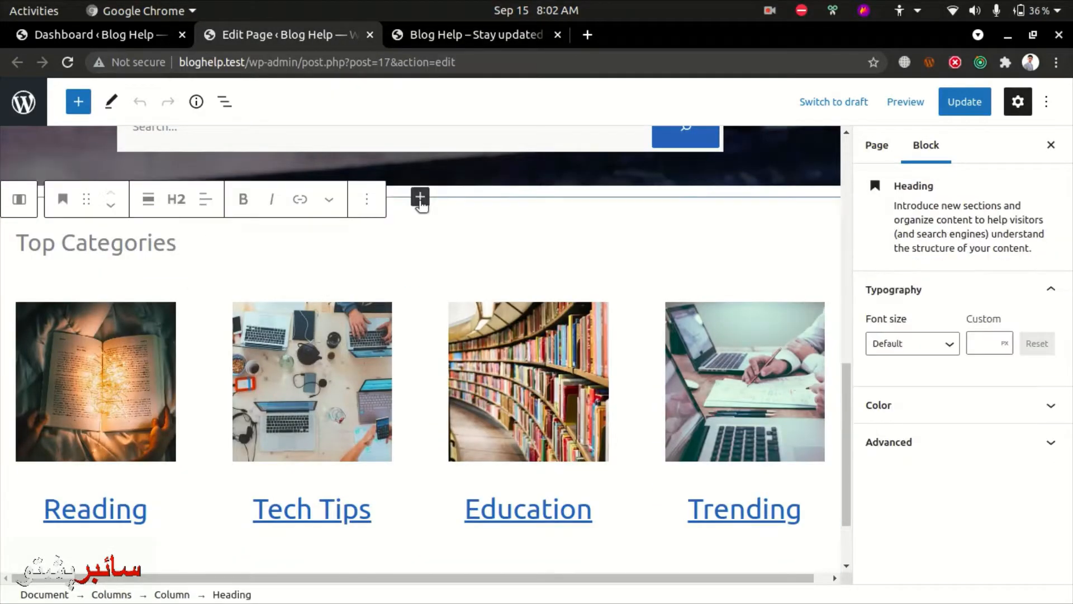
{"action": "left_click", "coordinate": [421, 198]}
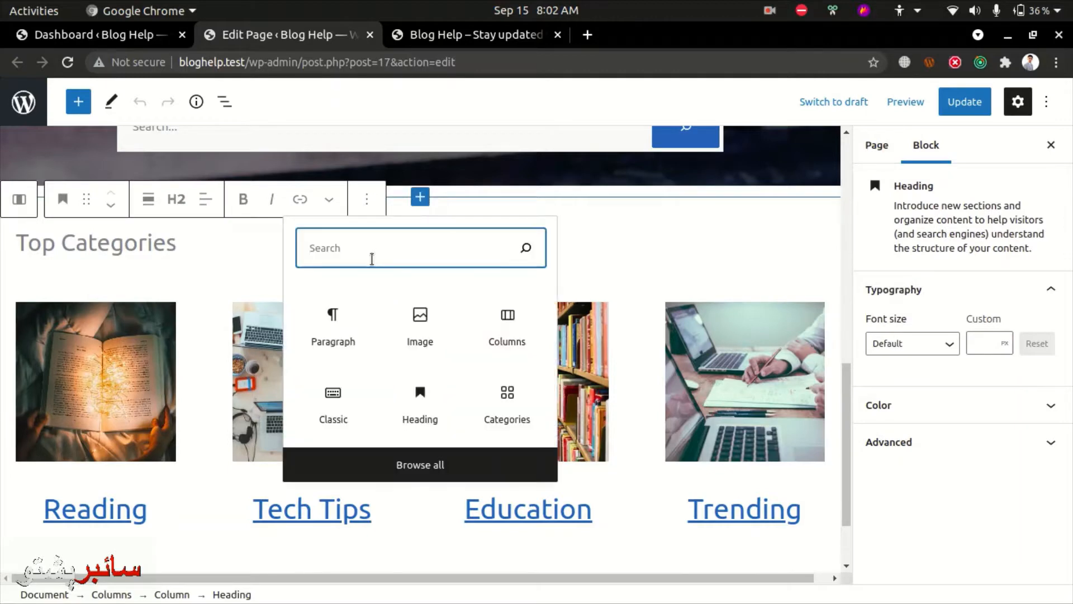
{"action": "type", "text": "spa"}
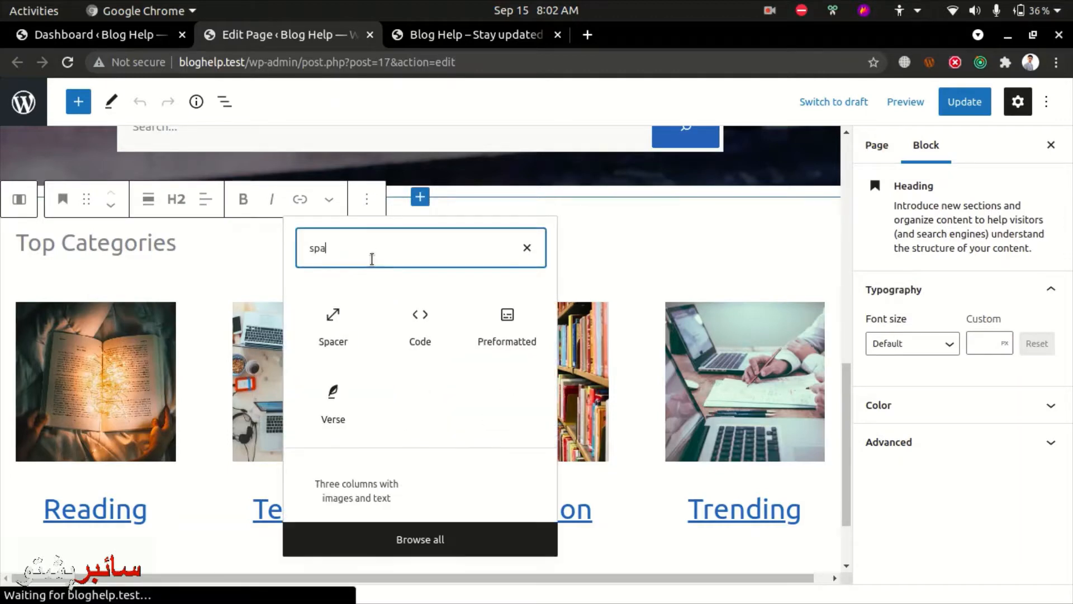
{"action": "left_click", "coordinate": [333, 347]}
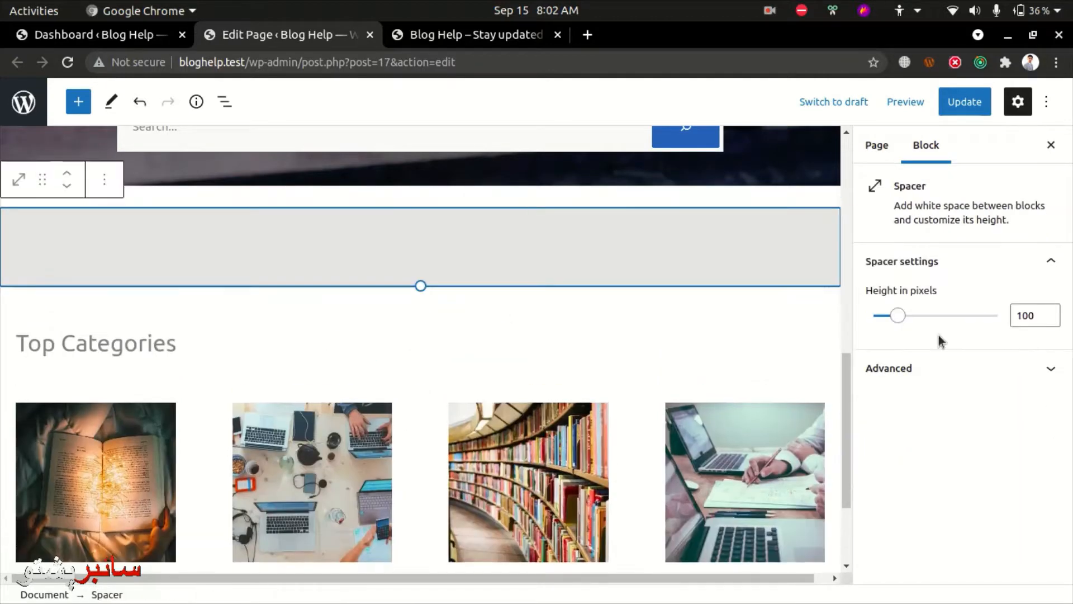
Set the new spacer's height to 80 pixels and update the page.
{"action": "double_click", "coordinate": [1025, 314]}
{"action": "type", "text": "0"}
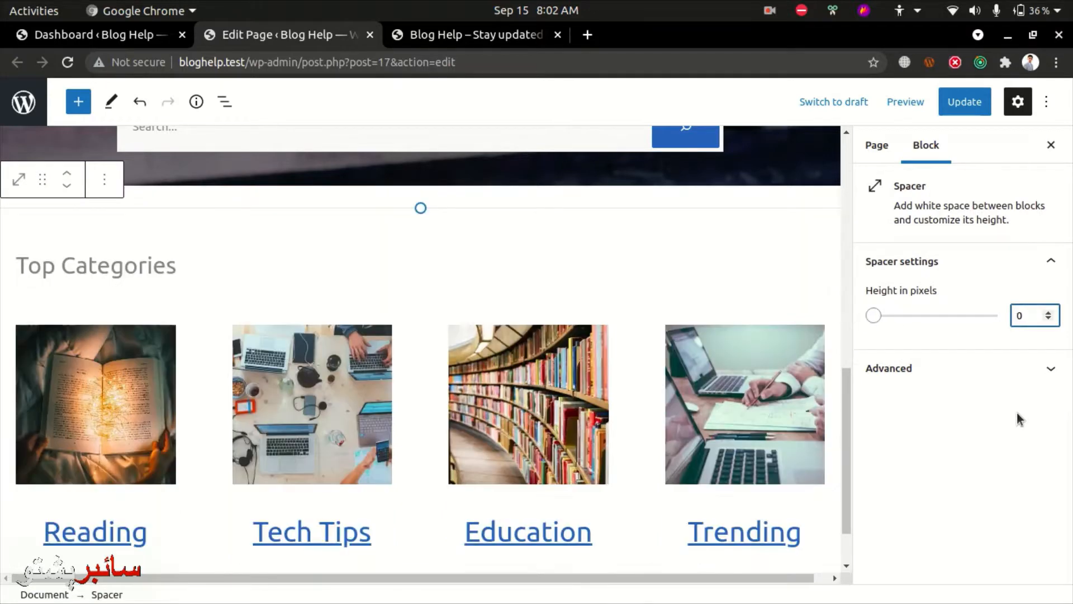
{"action": "type", "text": "8"}
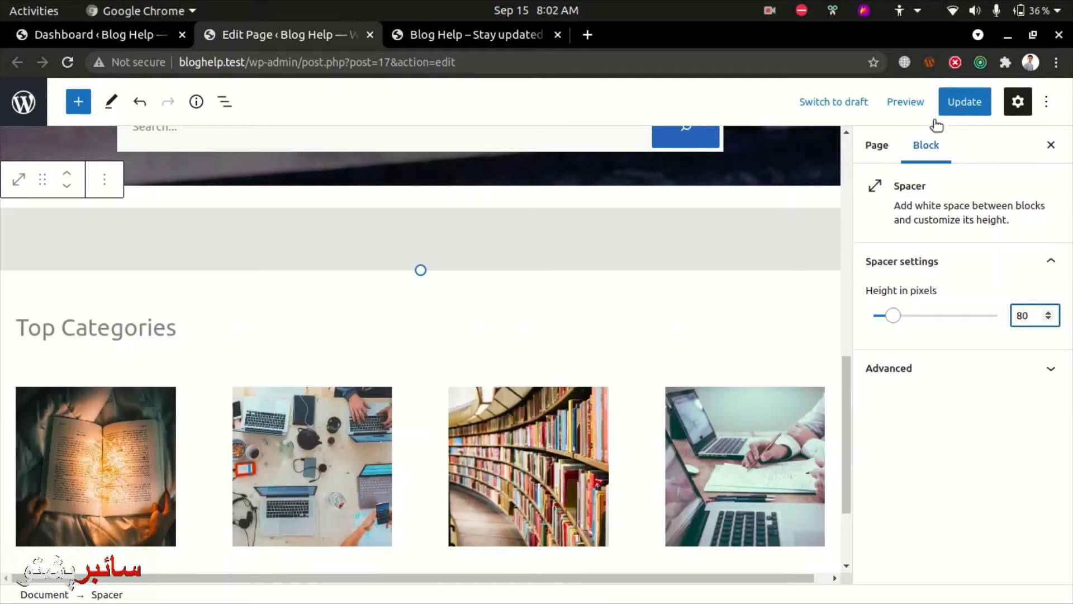
{"action": "left_click", "coordinate": [963, 91]}
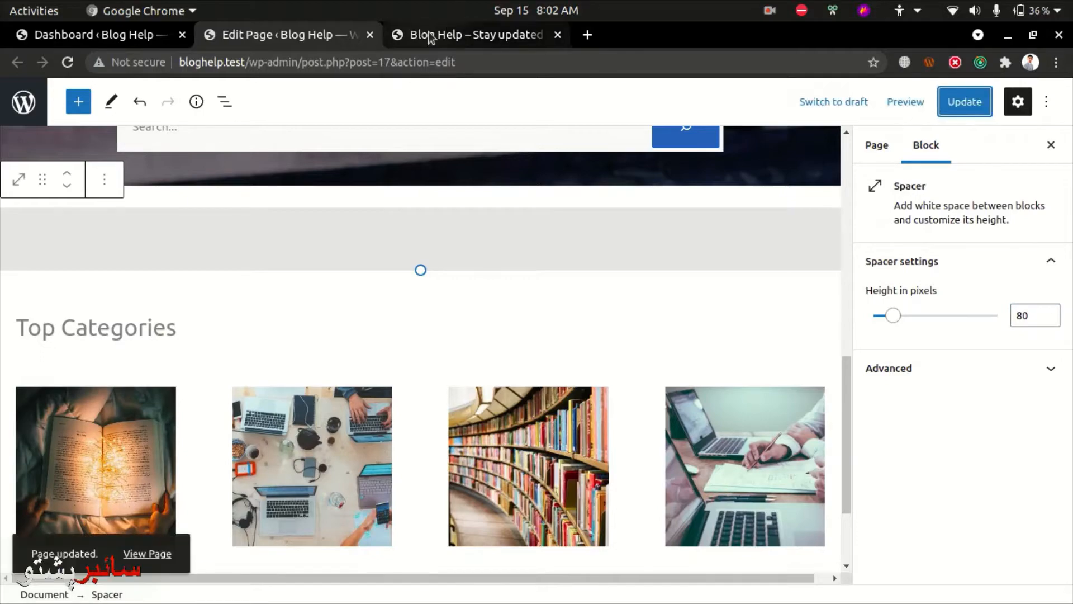
Check the spacing above Top Categories on the live homepage and compare it with the editor.
{"action": "left_click", "coordinate": [430, 36]}
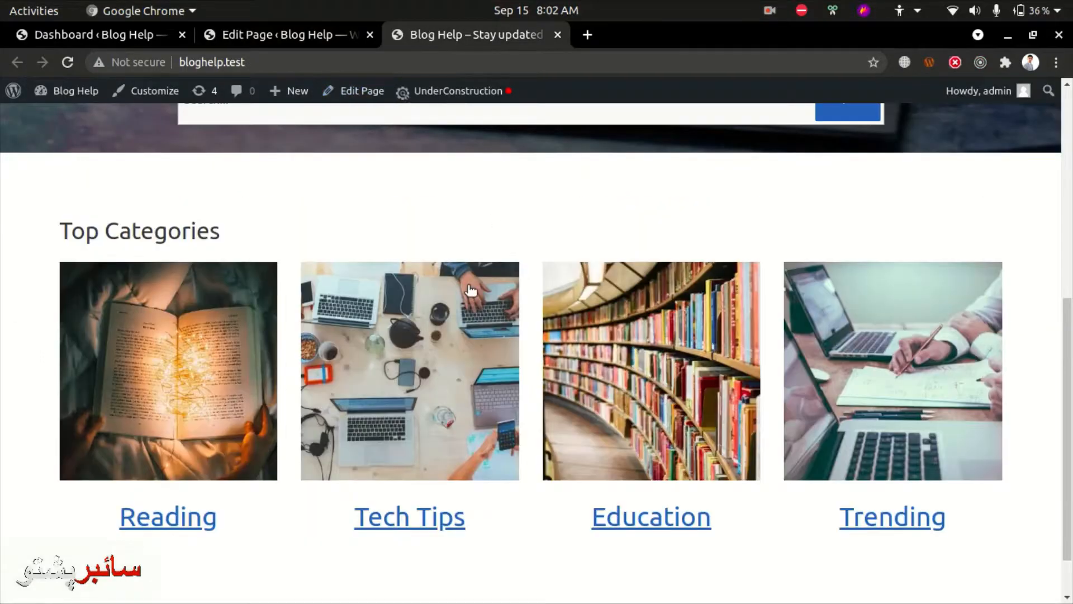
{"action": "scroll", "coordinate": [471, 284], "scroll_direction": "up", "scroll_amount": 3}
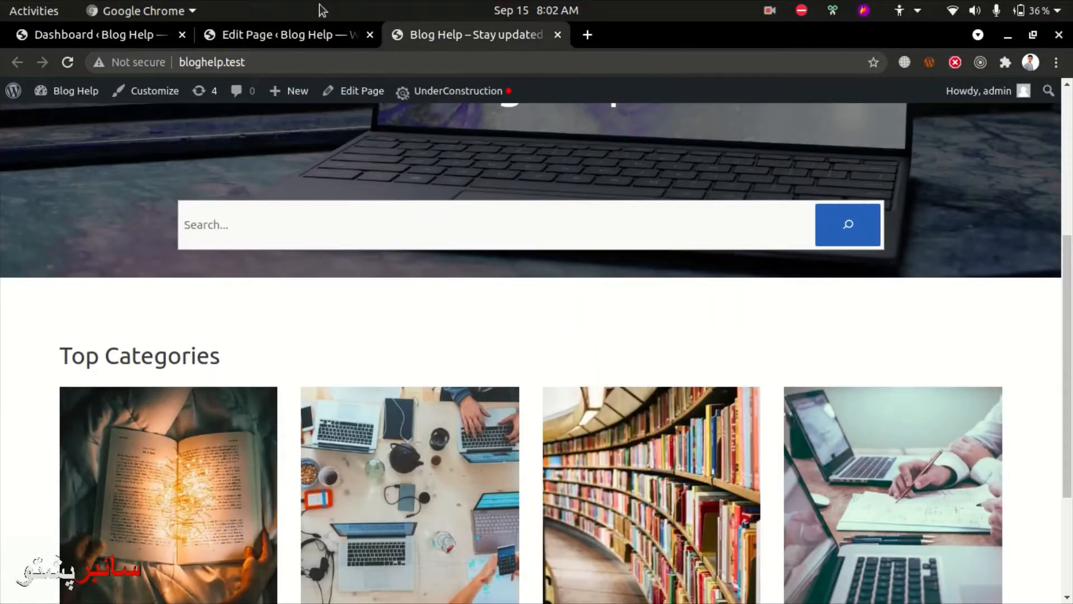
{"action": "left_click", "coordinate": [270, 37]}
{"action": "scroll", "coordinate": [242, 320], "scroll_direction": "down", "scroll_amount": 3}
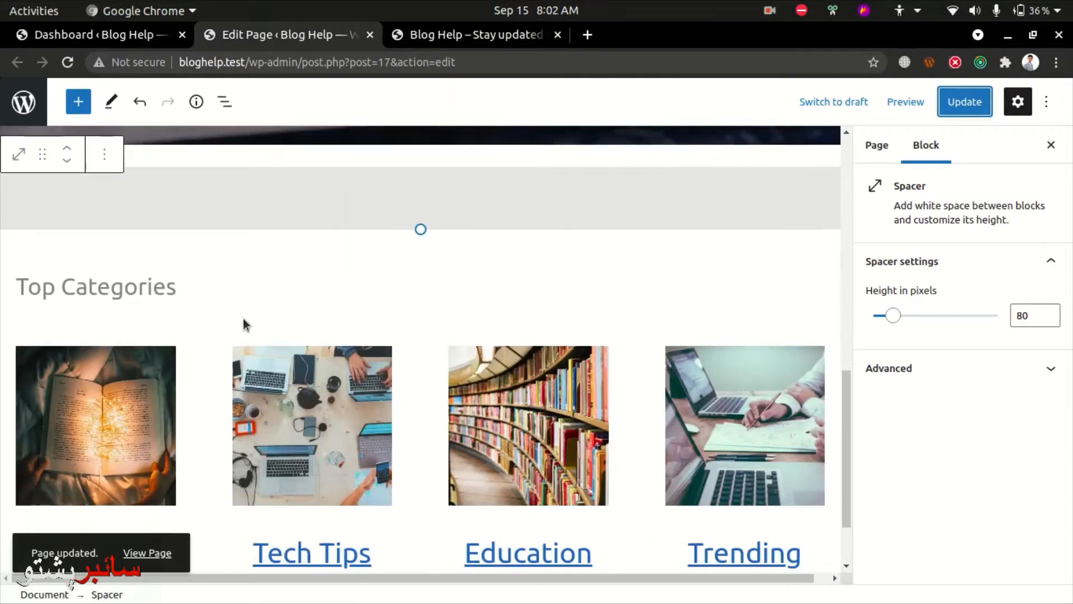
{"action": "left_click", "coordinate": [426, 27]}
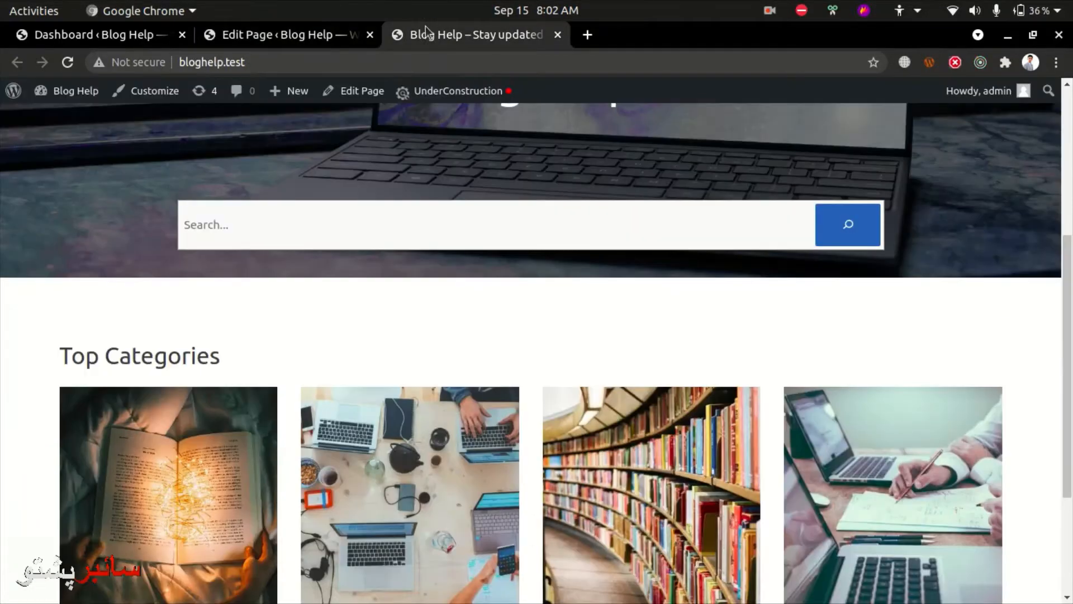
{"action": "left_click", "coordinate": [268, 28]}
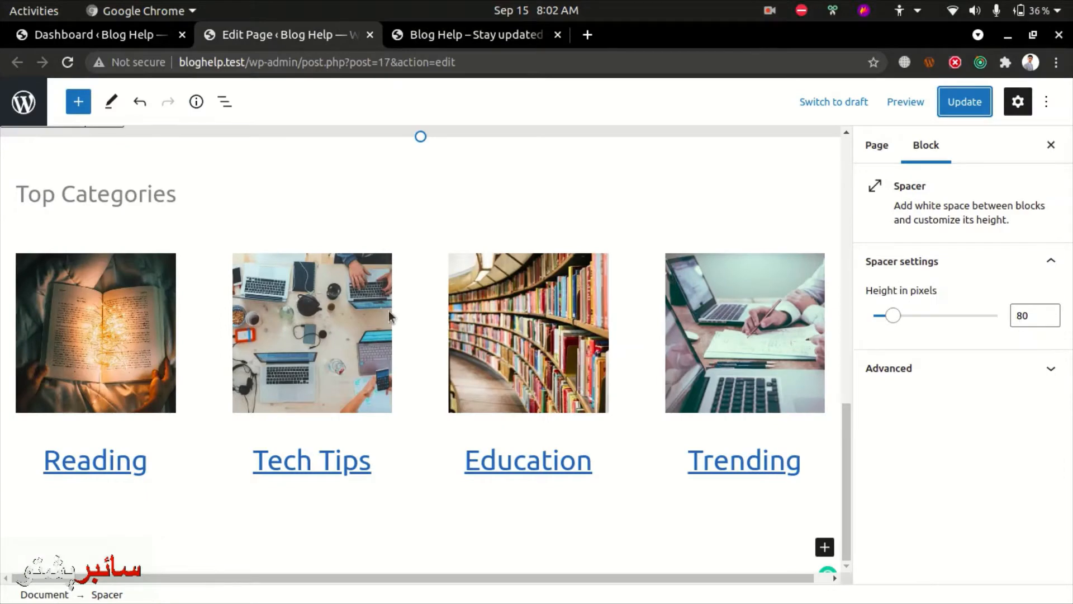
Insert a Separator block between the Top Categories heading and the row of category images.
{"action": "scroll", "coordinate": [217, 176], "scroll_direction": "up", "scroll_amount": 4}
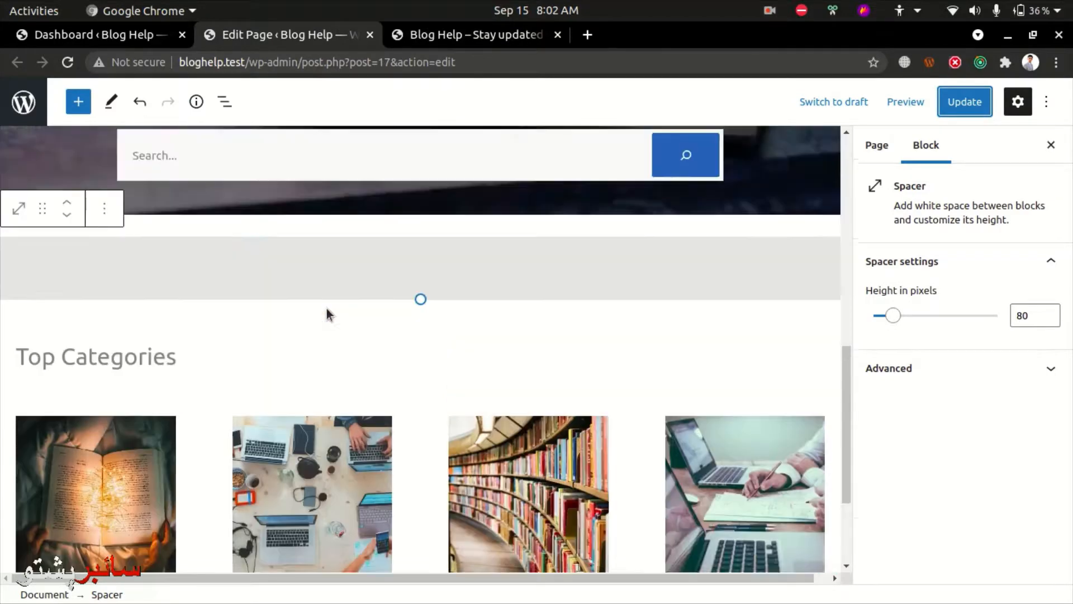
{"action": "left_click", "coordinate": [420, 386]}
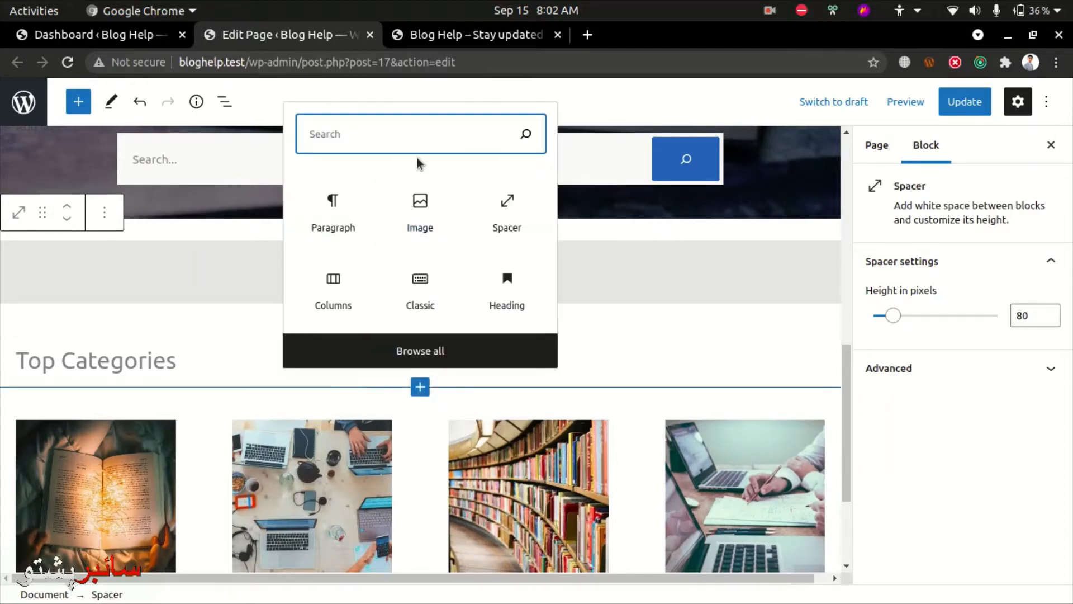
{"action": "type", "text": "sep"}
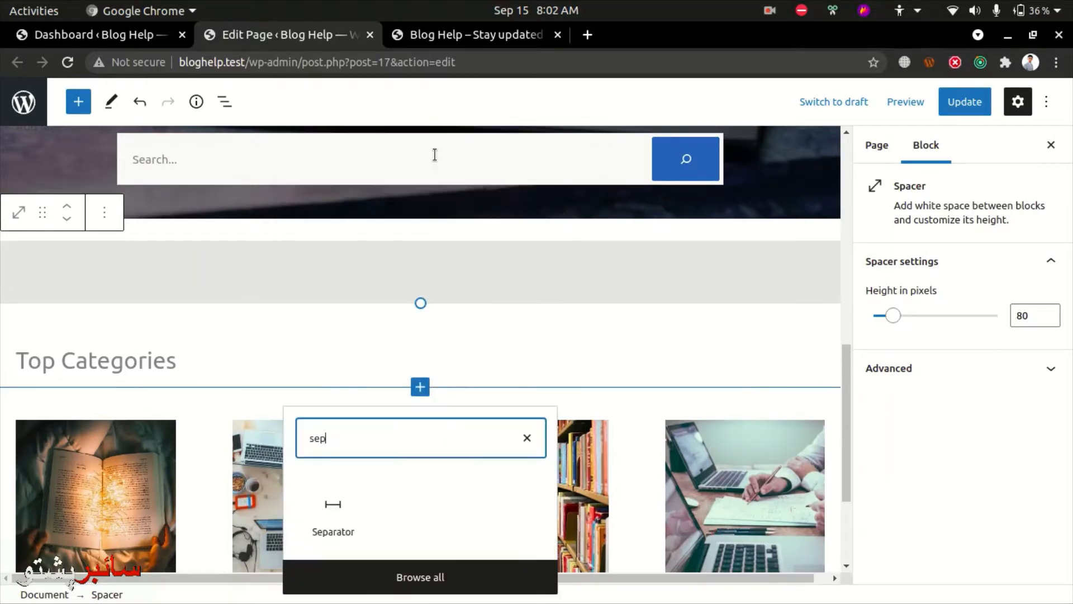
{"action": "key", "text": "BackSpace"}
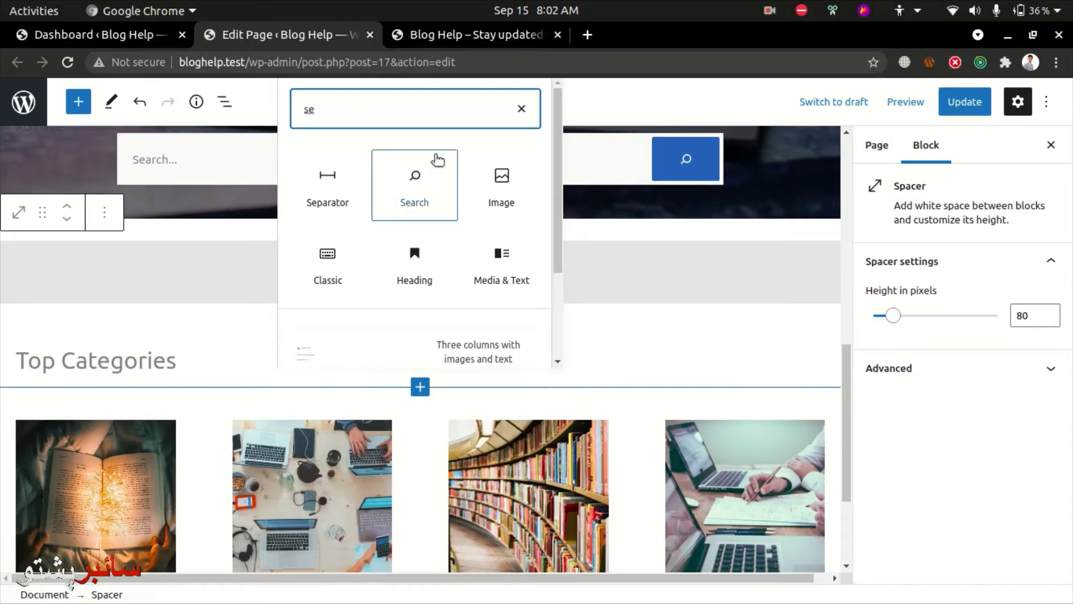
{"action": "type", "text": "p"}
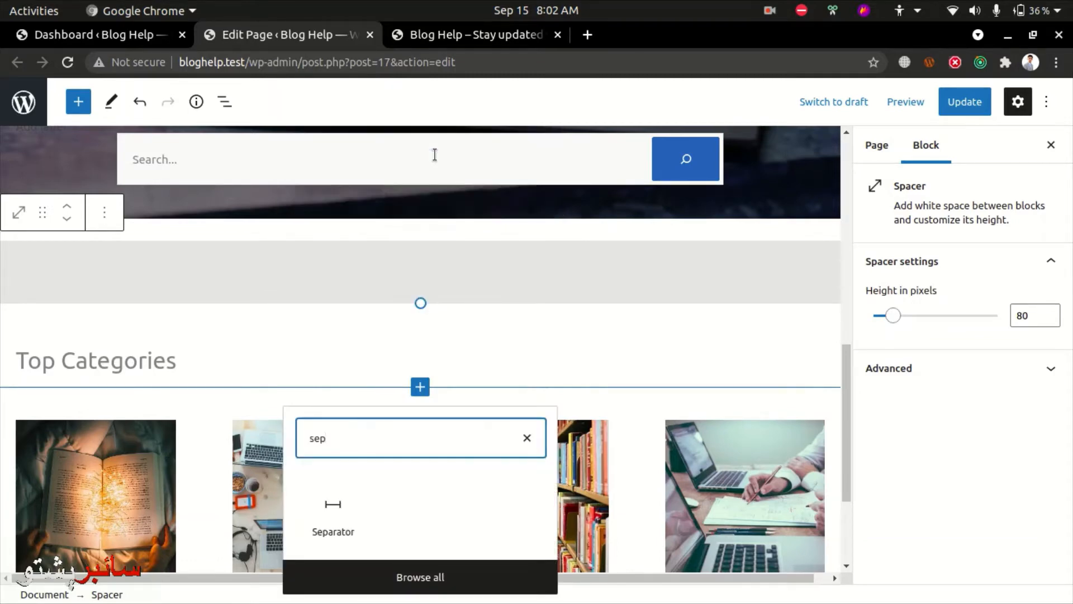
{"action": "left_click", "coordinate": [339, 524]}
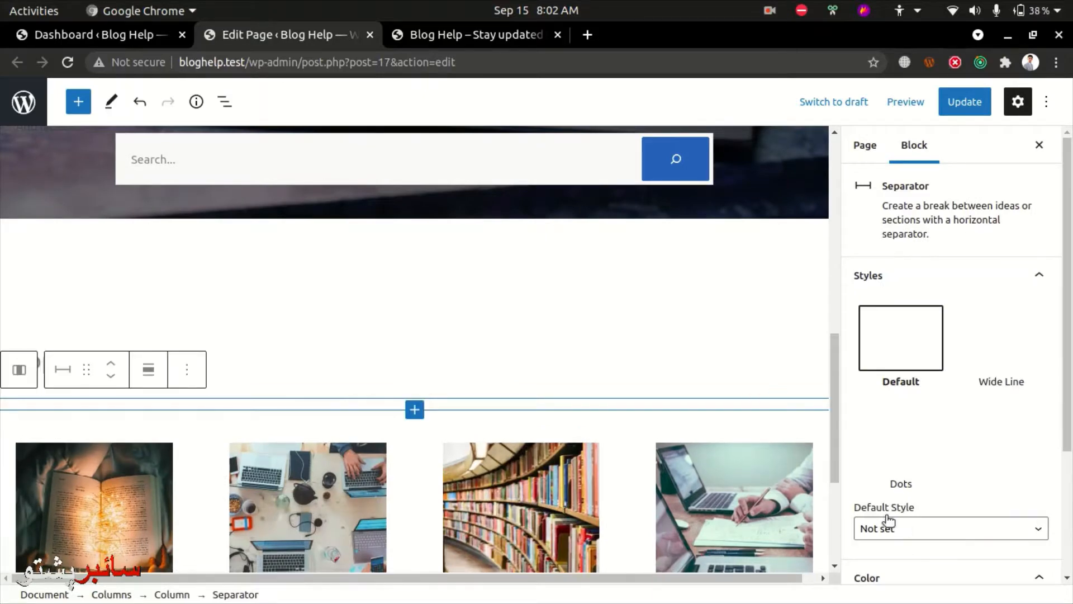
Examine the separator's style, color and advanced settings, including the available default styles.
{"action": "scroll", "coordinate": [541, 436], "scroll_direction": "down", "scroll_amount": 1}
{"action": "scroll", "coordinate": [1026, 501], "scroll_direction": "down", "scroll_amount": 5}
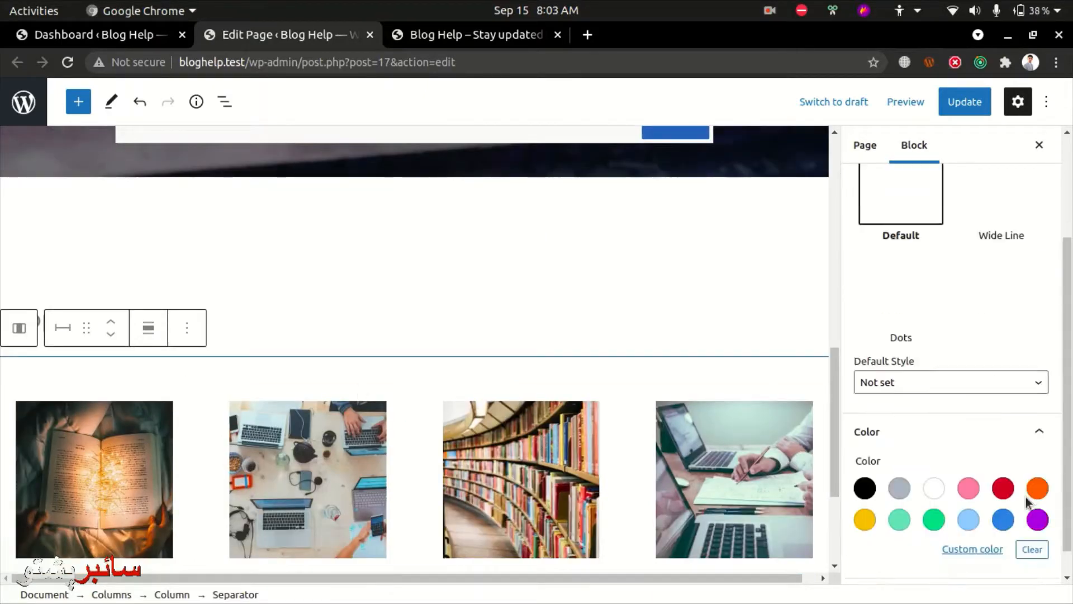
{"action": "left_click", "coordinate": [933, 566]}
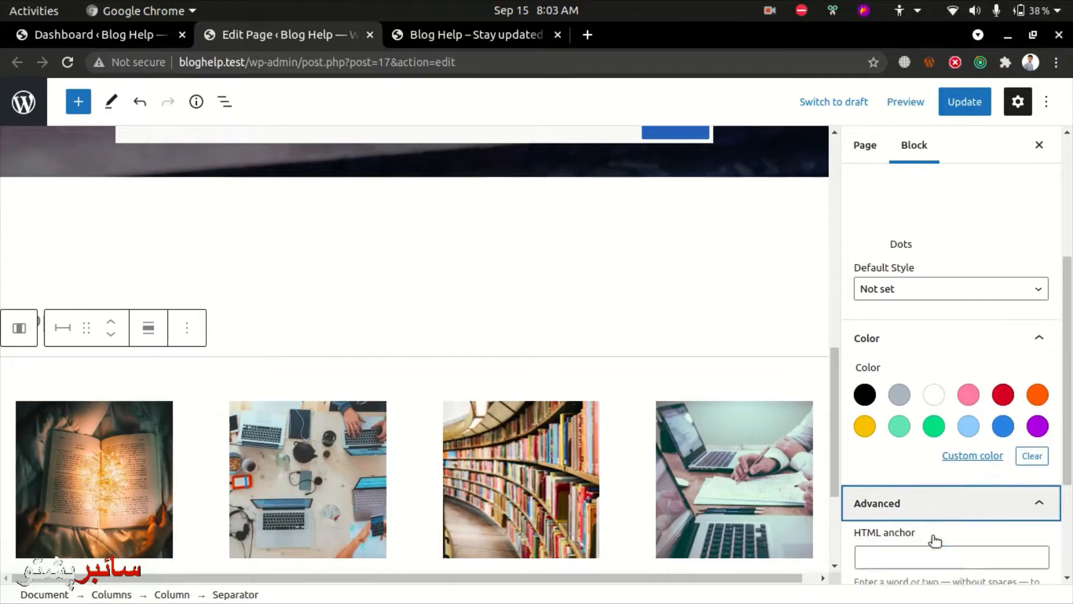
{"action": "scroll", "coordinate": [913, 466], "scroll_direction": "up", "scroll_amount": 5}
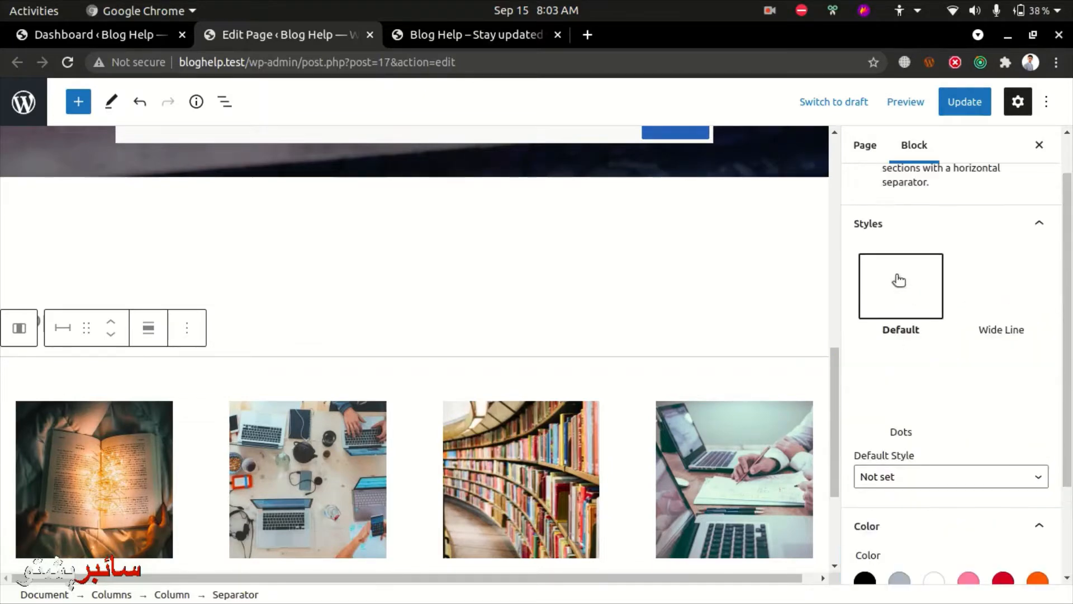
{"action": "left_click", "coordinate": [907, 479]}
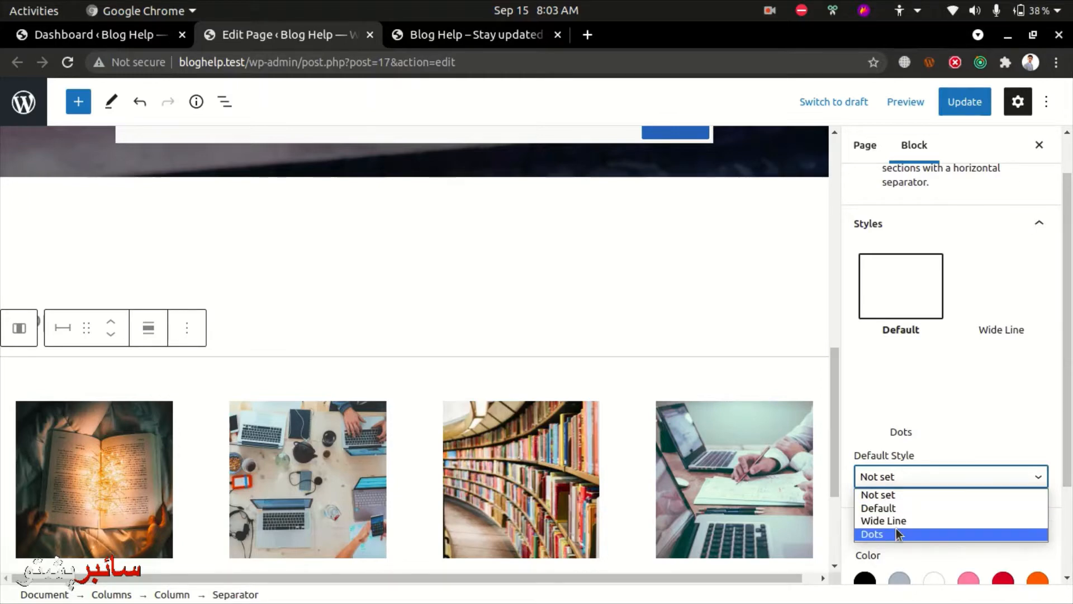
{"action": "left_click", "coordinate": [957, 101]}
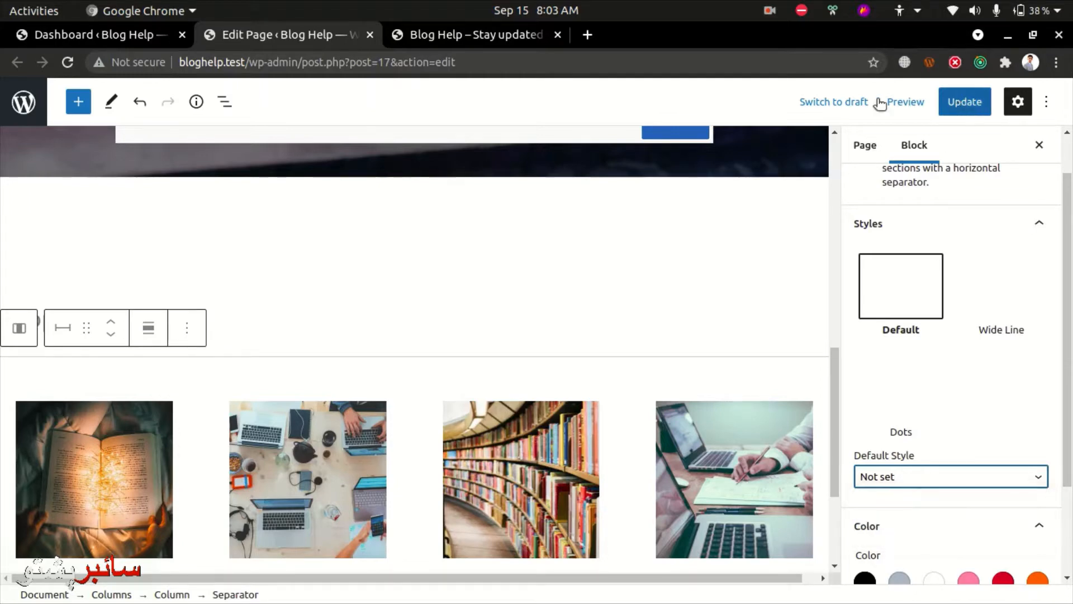
Update the page with the new separator and view it on the live homepage.
{"action": "left_click", "coordinate": [454, 35]}
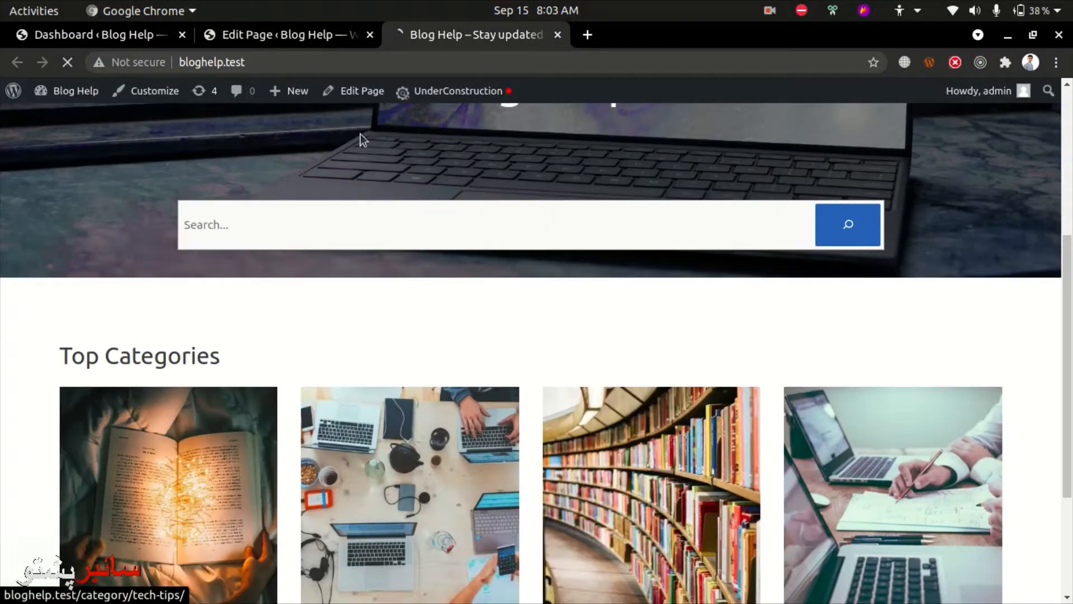
{"action": "left_click", "coordinate": [285, 35]}
{"action": "left_click", "coordinate": [981, 106]}
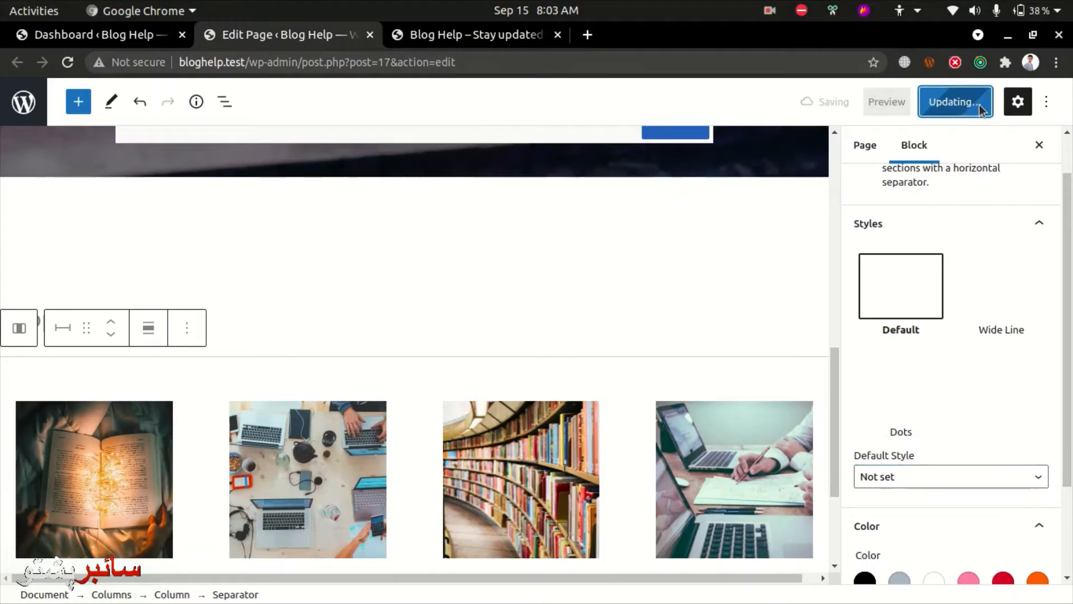
{"action": "left_click", "coordinate": [428, 36]}
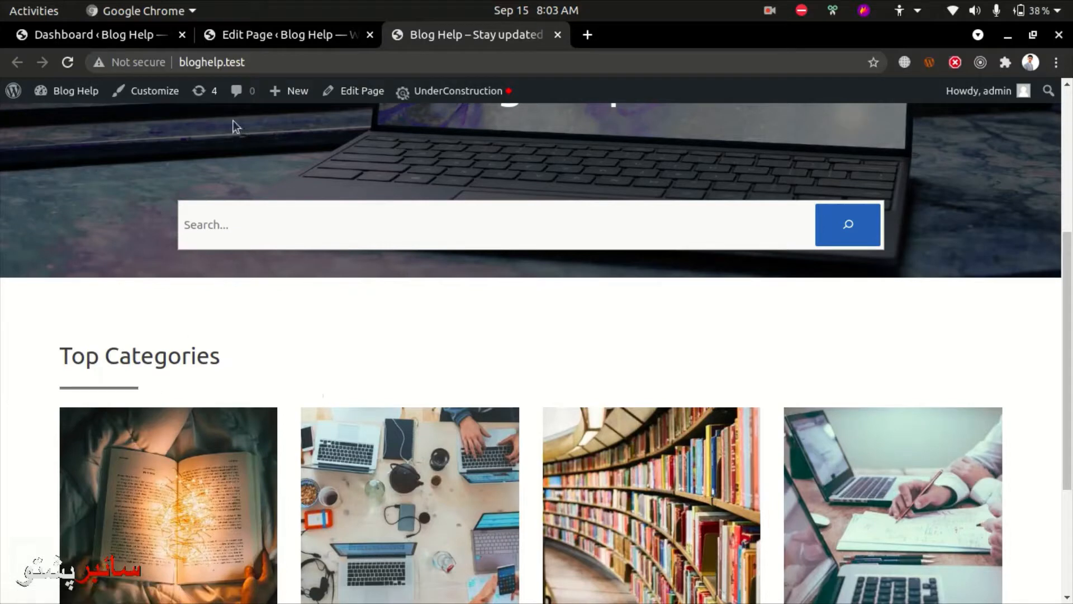
Set the separator's default style to Default and update the page.
{"action": "left_click", "coordinate": [280, 31]}
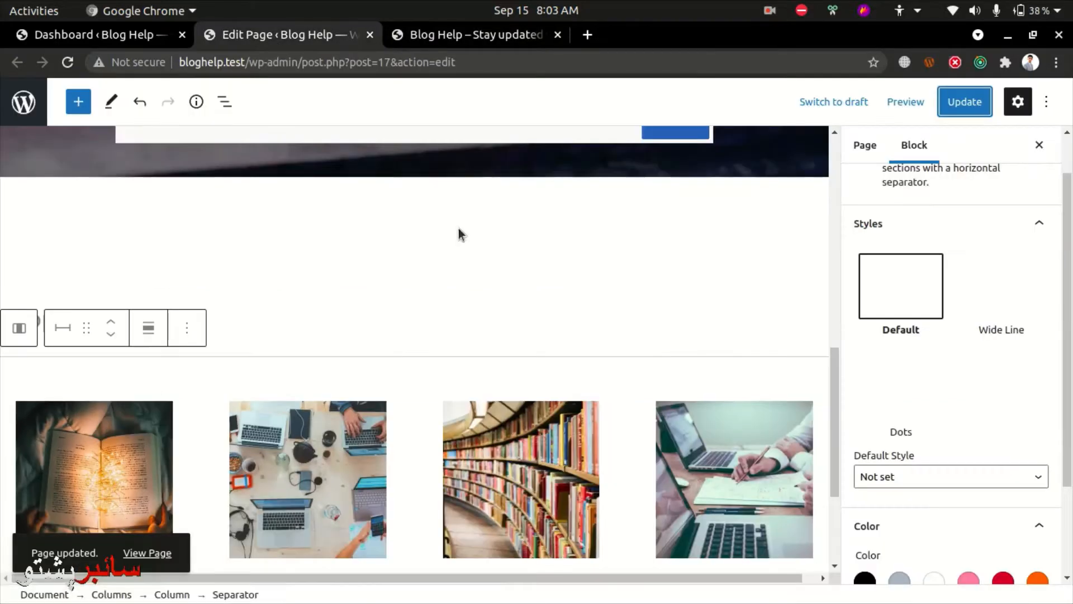
{"action": "left_click", "coordinate": [903, 480]}
{"action": "left_click", "coordinate": [903, 511]}
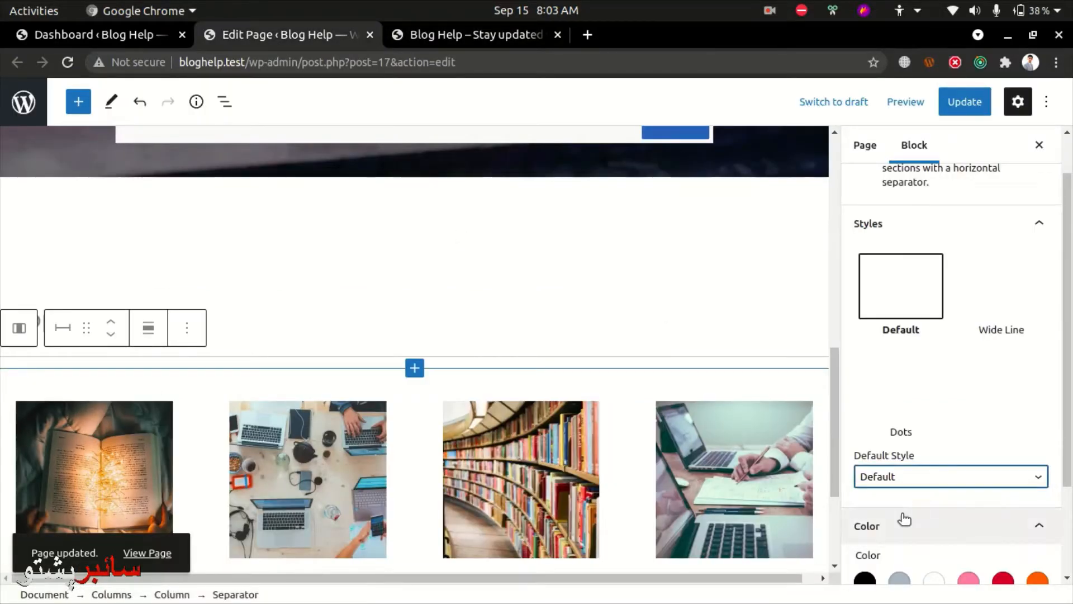
{"action": "scroll", "coordinate": [906, 509], "scroll_direction": "down", "scroll_amount": 1}
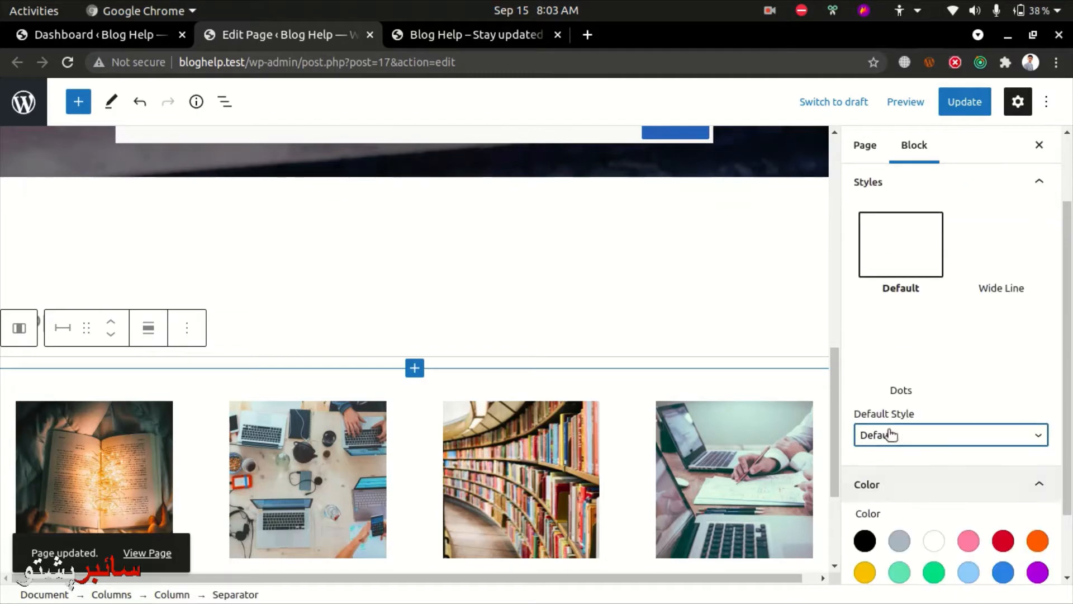
{"action": "left_click", "coordinate": [947, 100]}
Reload the live homepage and examine the separator under the Top Categories heading.
{"action": "left_click", "coordinate": [461, 36]}
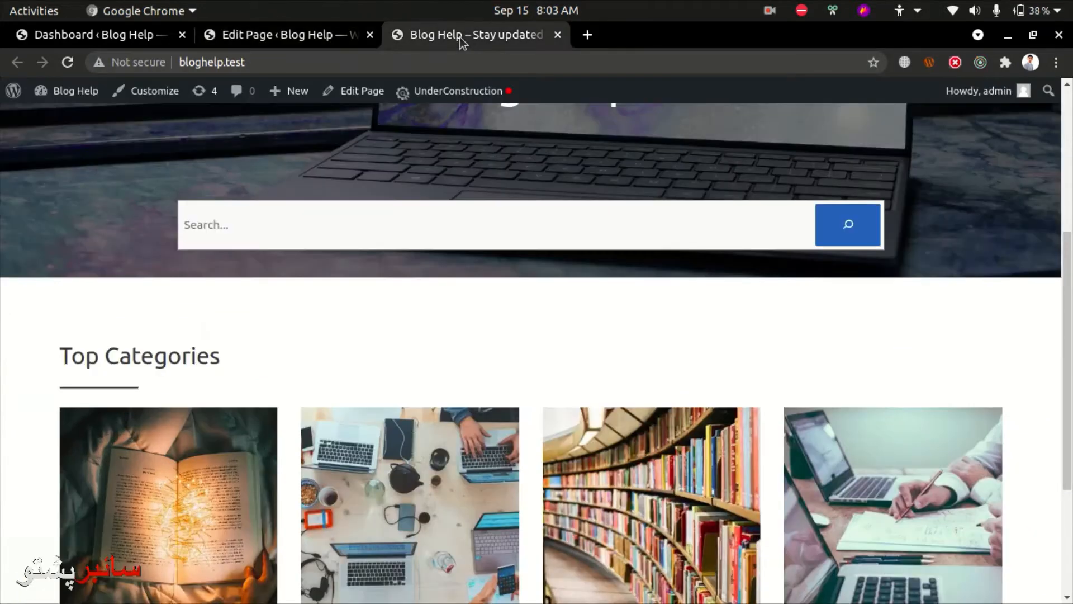
{"action": "key", "text": "ctrl+r"}
{"action": "left_click", "coordinate": [333, 32]}
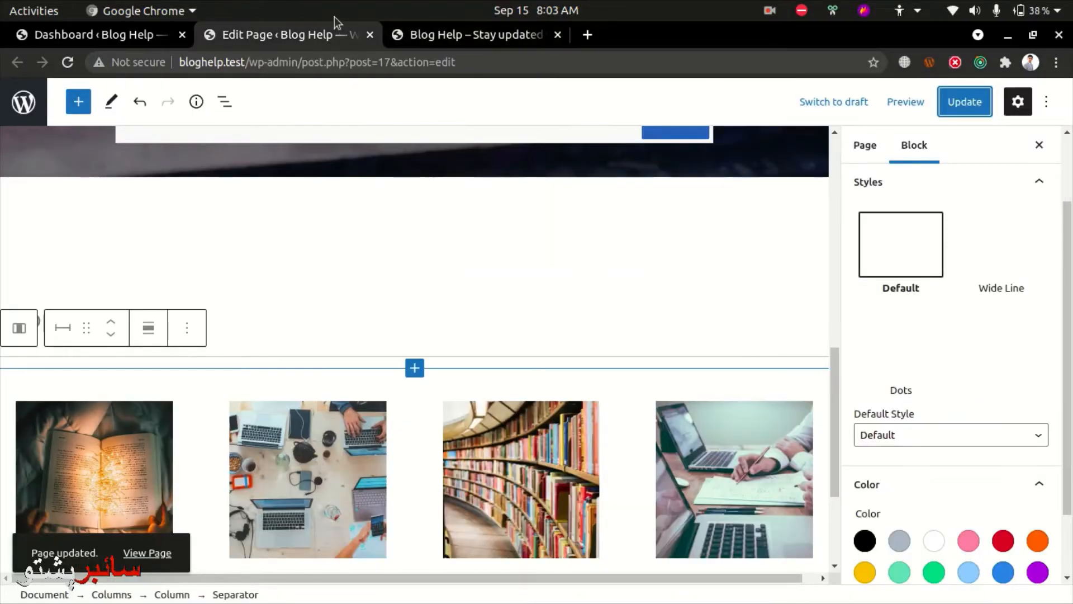
{"action": "left_click", "coordinate": [445, 32]}
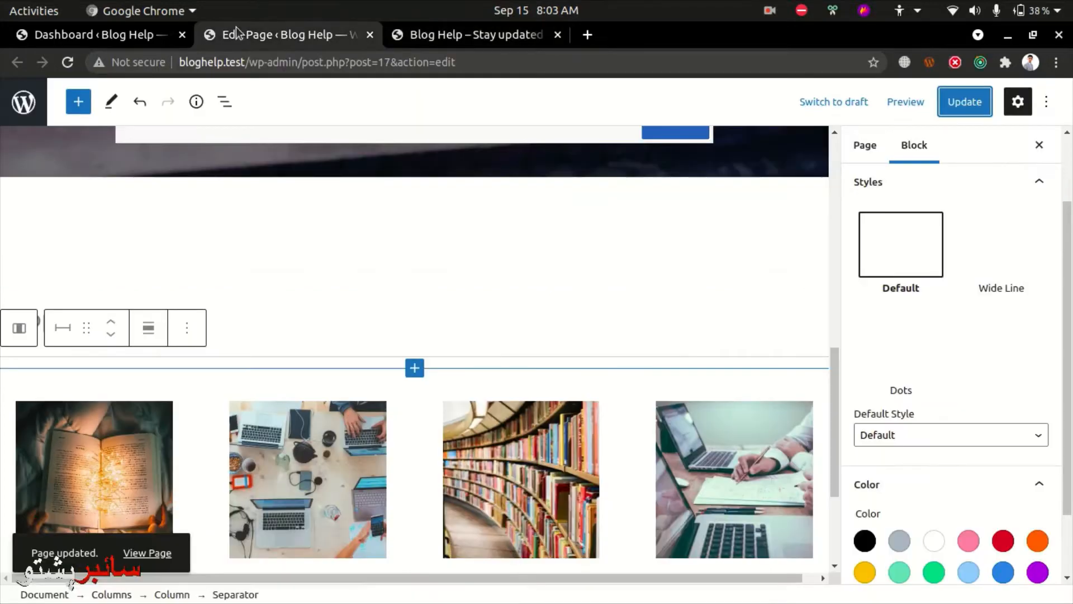
Return to the page editor, set the separator's default style to Wide Line and update the page.
{"action": "left_click", "coordinate": [280, 35]}
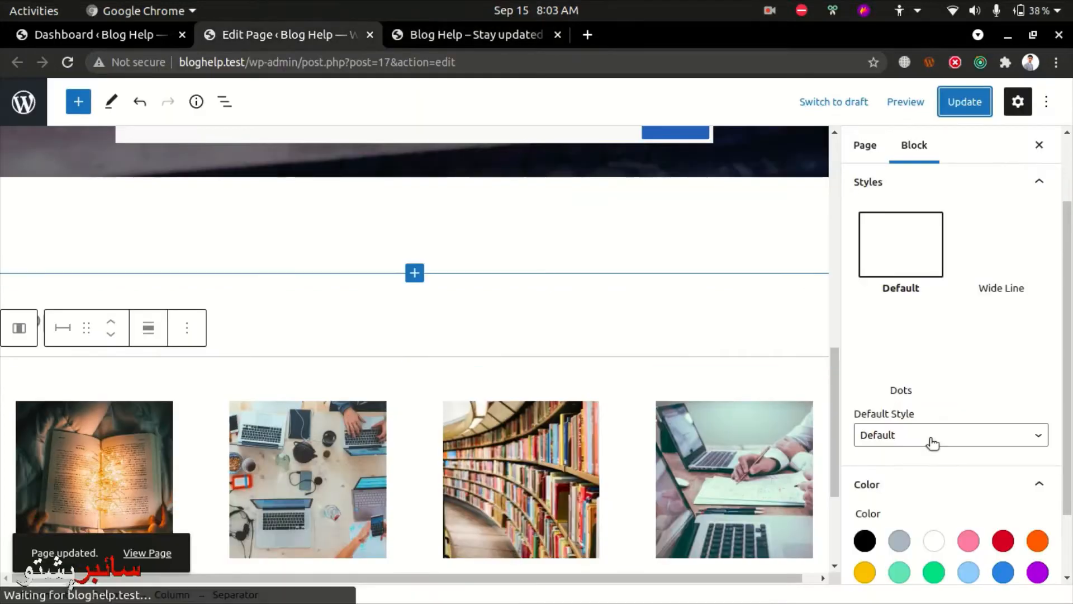
{"action": "left_click", "coordinate": [918, 436]}
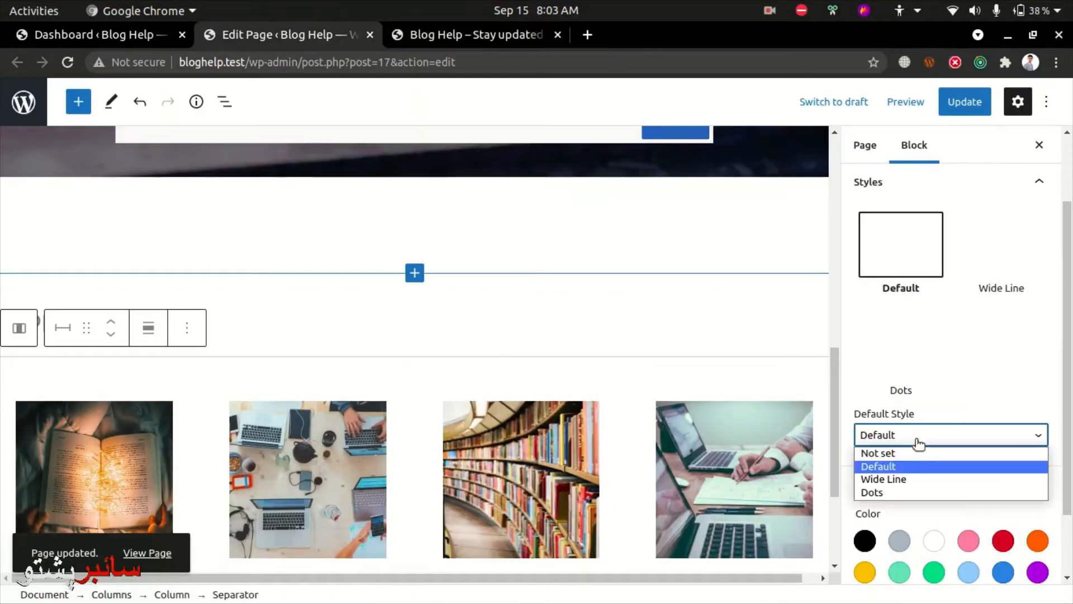
{"action": "left_click", "coordinate": [903, 479]}
{"action": "left_click", "coordinate": [960, 104]}
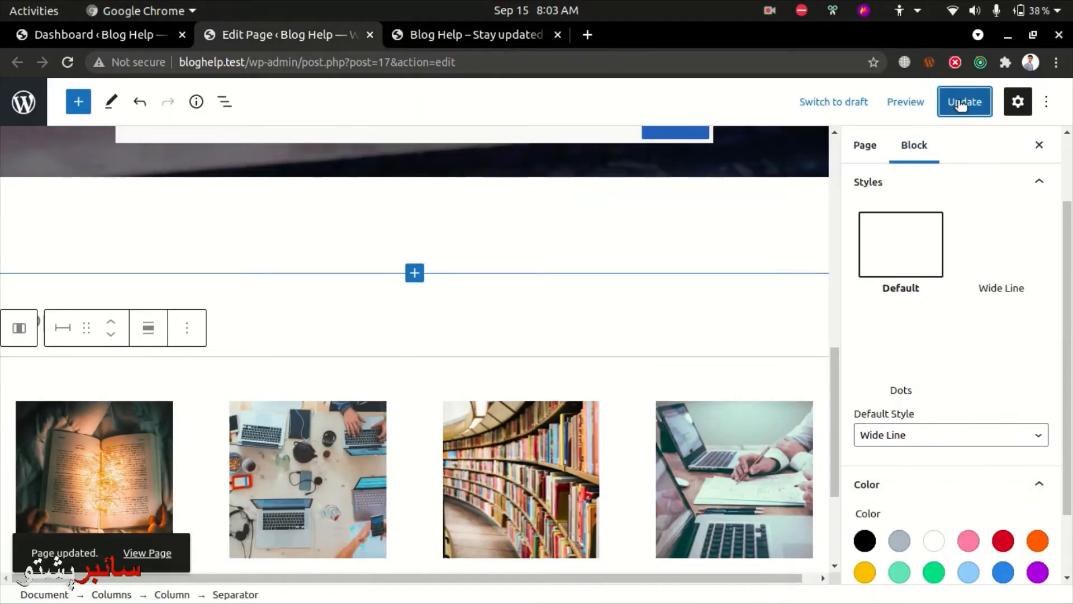
Reload the live homepage to check the separator under Top Categories, saving the page once more before rechecking.
{"action": "left_click", "coordinate": [507, 31]}
{"action": "key", "text": "ctrl+r"}
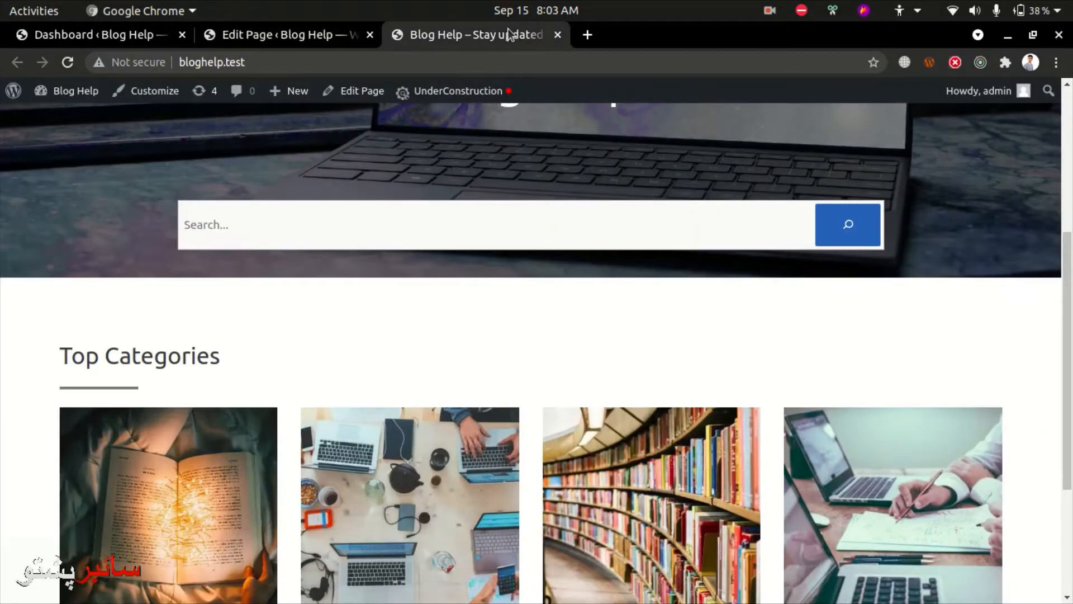
{"action": "key", "text": "ctrl+r"}
{"action": "left_click", "coordinate": [323, 34]}
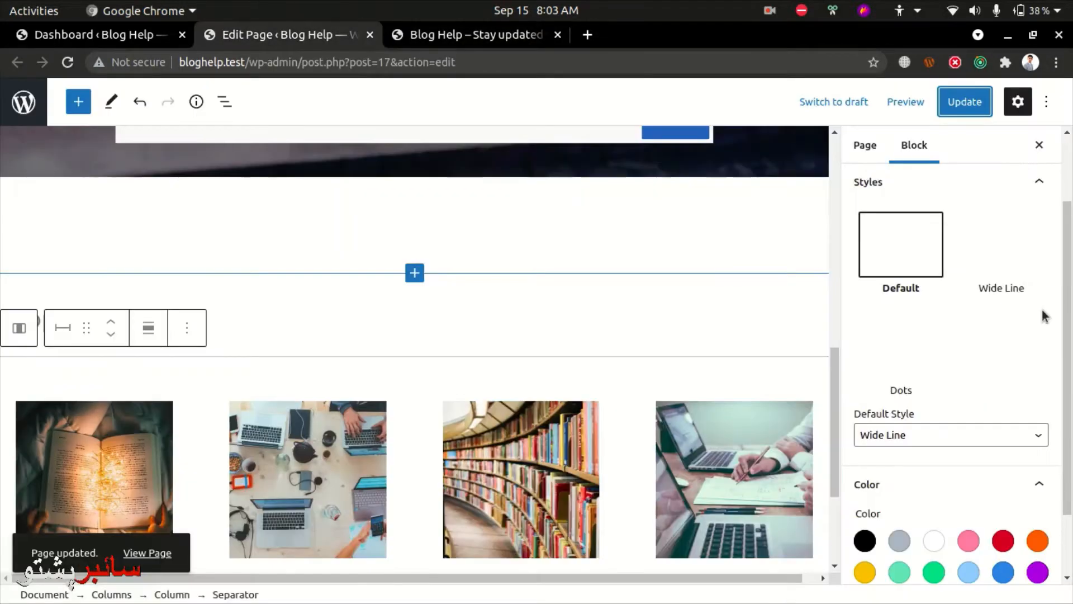
{"action": "left_click", "coordinate": [965, 102]}
{"action": "left_click", "coordinate": [458, 35]}
{"action": "key", "text": "ctrl+r"}
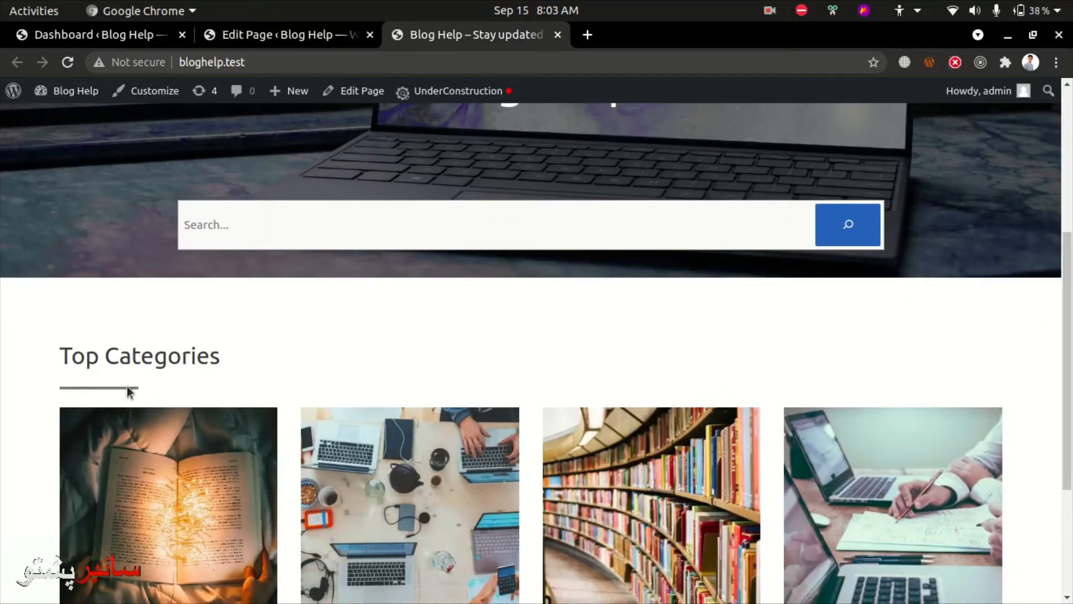
Apply the Wide Line style to the separator itself in the page editor and update the page.
{"action": "left_click", "coordinate": [223, 45]}
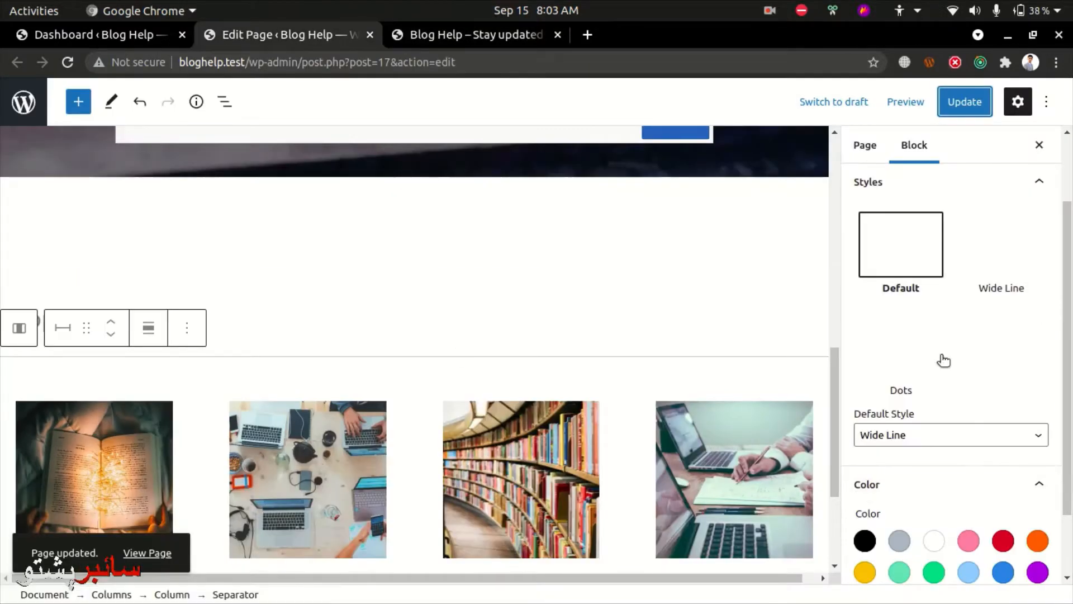
{"action": "scroll", "coordinate": [929, 377], "scroll_direction": "down", "scroll_amount": 3}
{"action": "scroll", "coordinate": [946, 201], "scroll_direction": "up", "scroll_amount": 3}
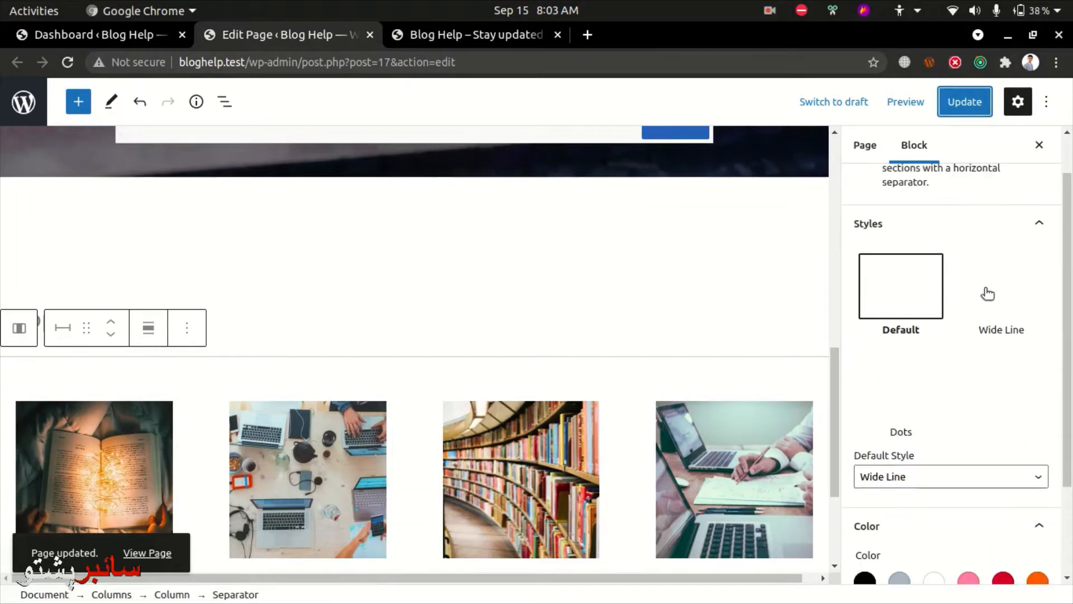
{"action": "left_click", "coordinate": [999, 291]}
{"action": "left_click", "coordinate": [956, 103]}
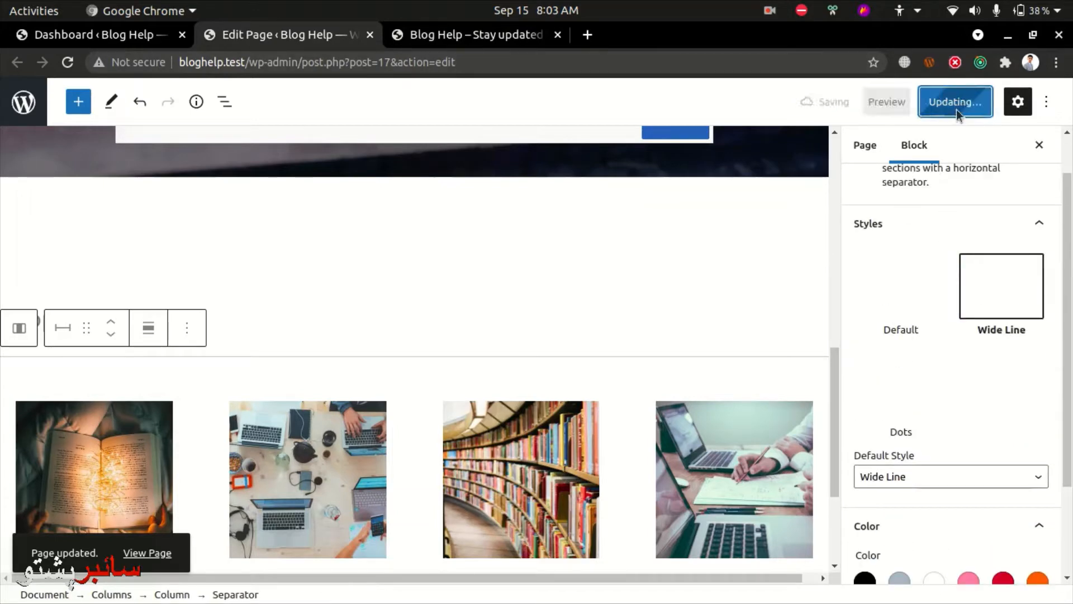
Reload the live homepage and view the separator between the Top Categories heading and the category images.
{"action": "left_click", "coordinate": [482, 35]}
{"action": "key", "text": "ctrl+r"}
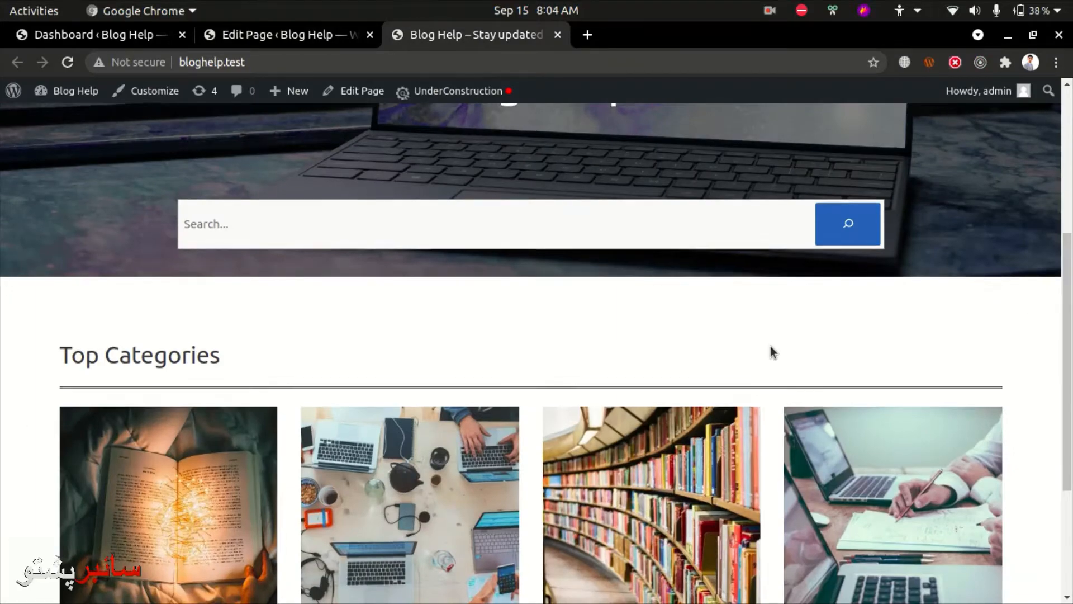
{"action": "scroll", "coordinate": [770, 350], "scroll_direction": "down", "scroll_amount": 3}
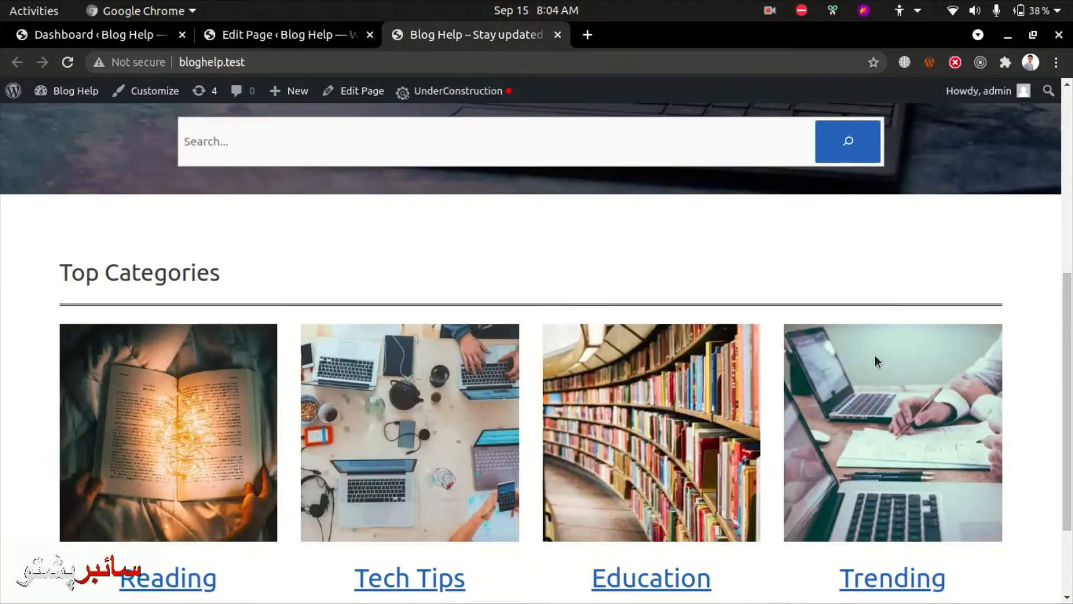
Set the separator's default style to Dots in the page editor, update the page and reload the live homepage.
{"action": "left_click", "coordinate": [301, 35]}
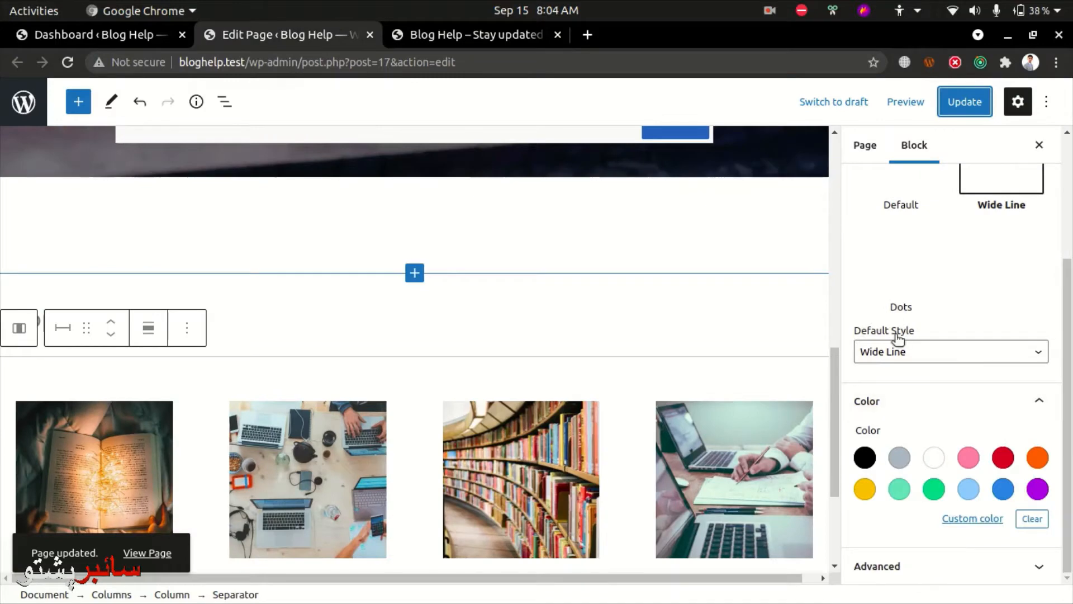
{"action": "left_click", "coordinate": [903, 355]}
{"action": "left_click", "coordinate": [903, 355]}
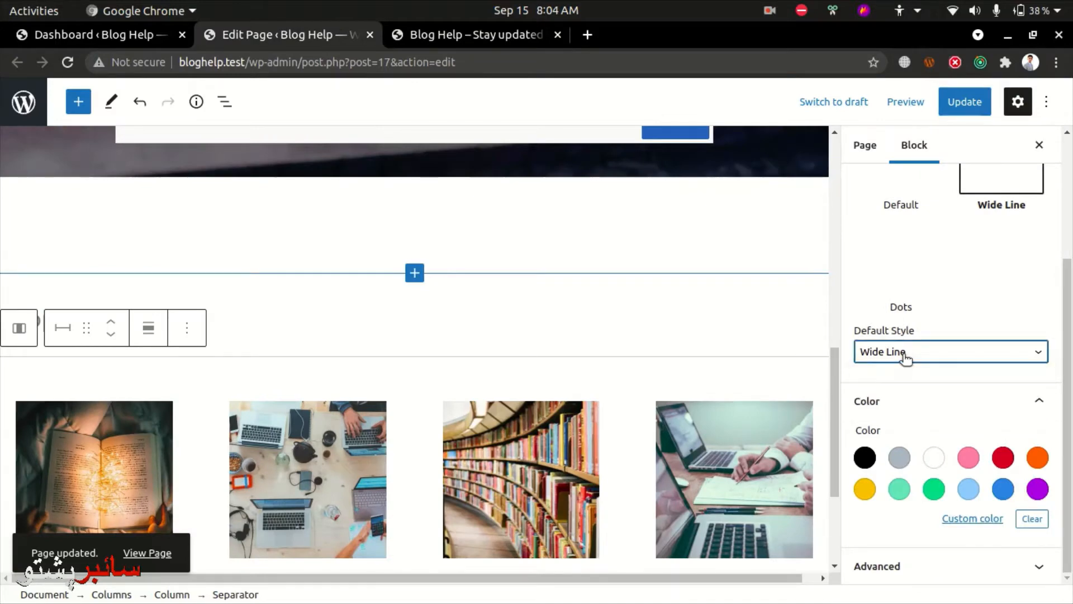
{"action": "left_click", "coordinate": [903, 354]}
{"action": "left_click", "coordinate": [888, 408]}
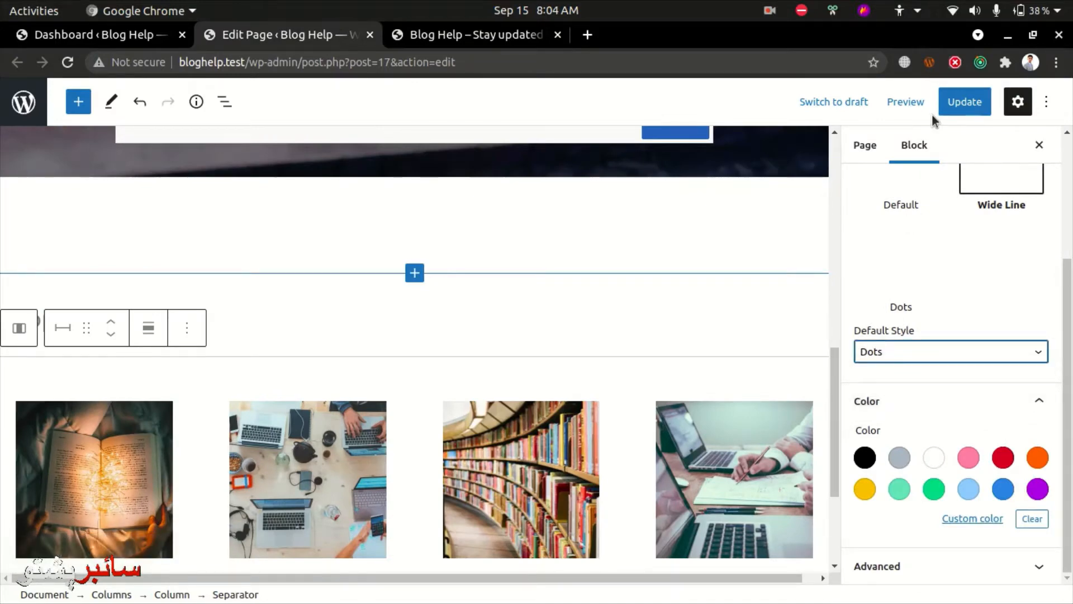
{"action": "left_click", "coordinate": [956, 103]}
{"action": "left_click", "coordinate": [449, 35]}
{"action": "key", "text": "ctrl+r"}
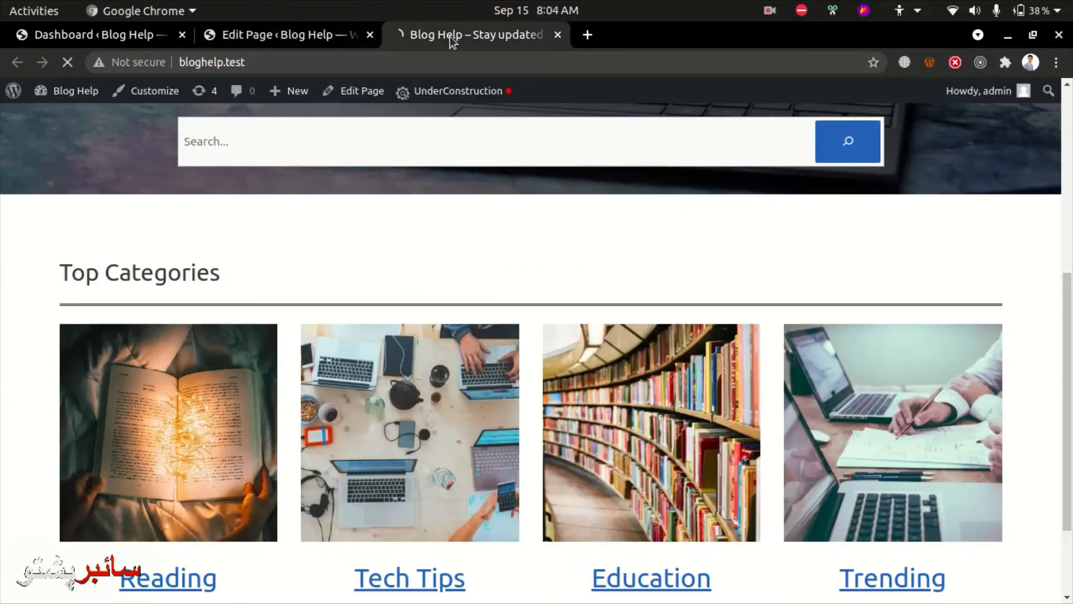
Set the separator's default style back to Wide Line in the page editor and update the page.
{"action": "left_click", "coordinate": [347, 35]}
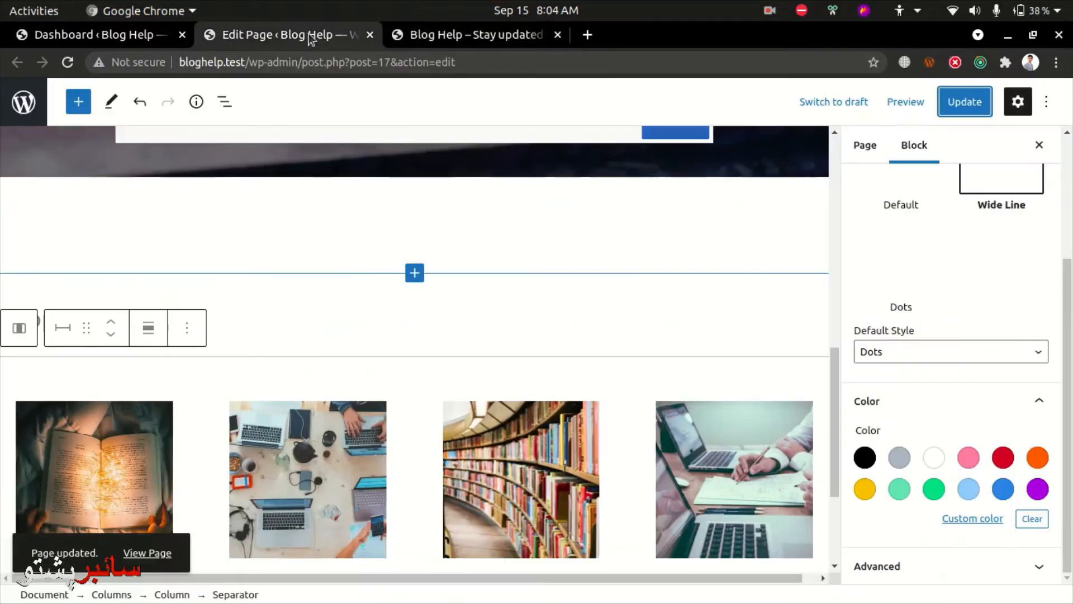
{"action": "left_click", "coordinate": [927, 349]}
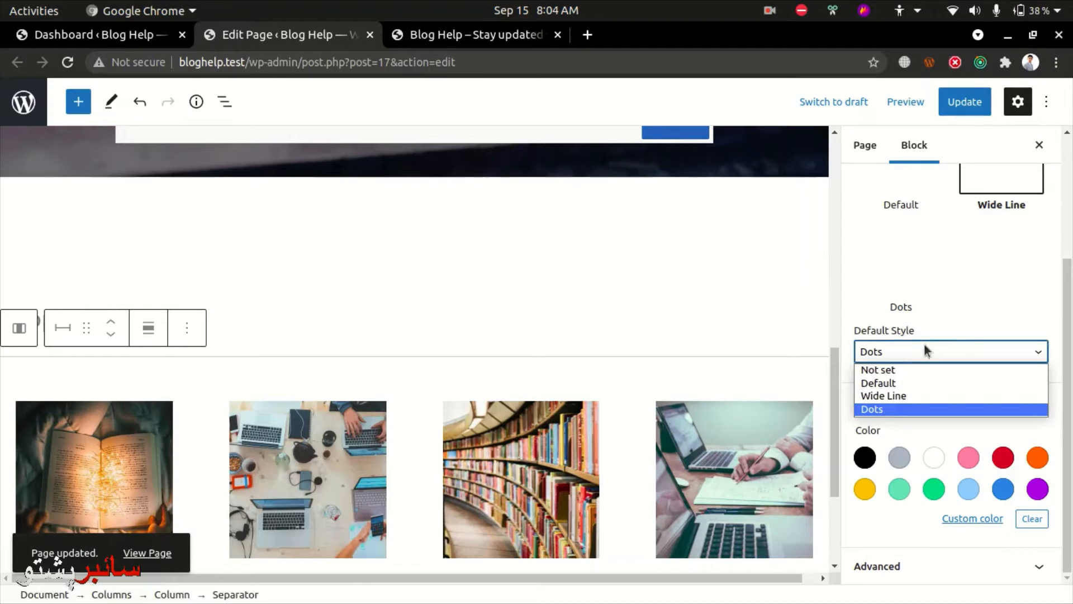
{"action": "left_click", "coordinate": [898, 394]}
{"action": "left_click", "coordinate": [964, 107]}
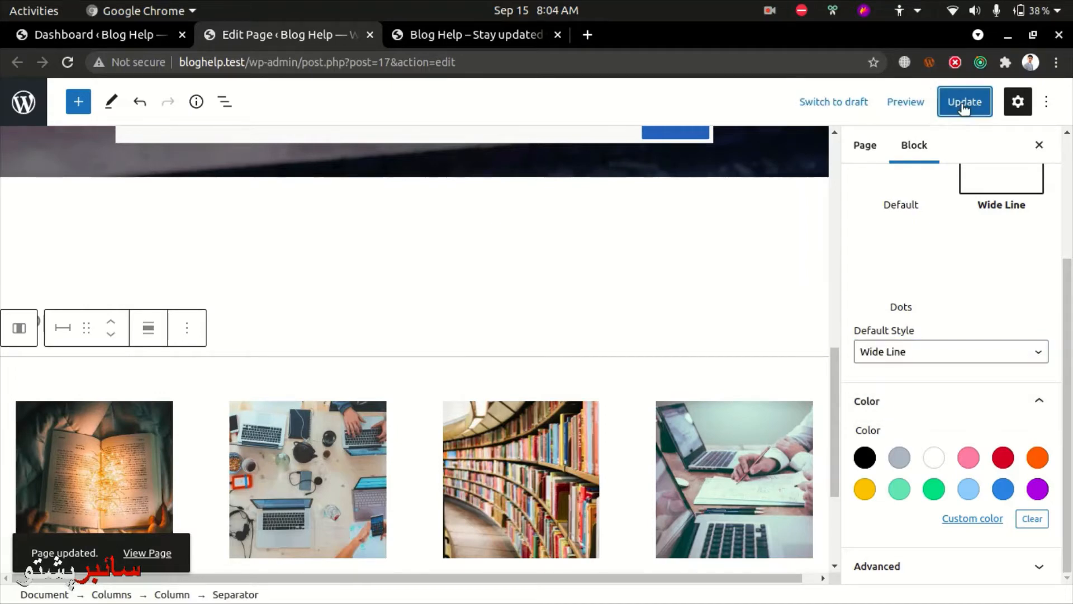
Examine the Top Categories section on the live homepage, from the search banner down to the footer.
{"action": "left_click", "coordinate": [488, 37]}
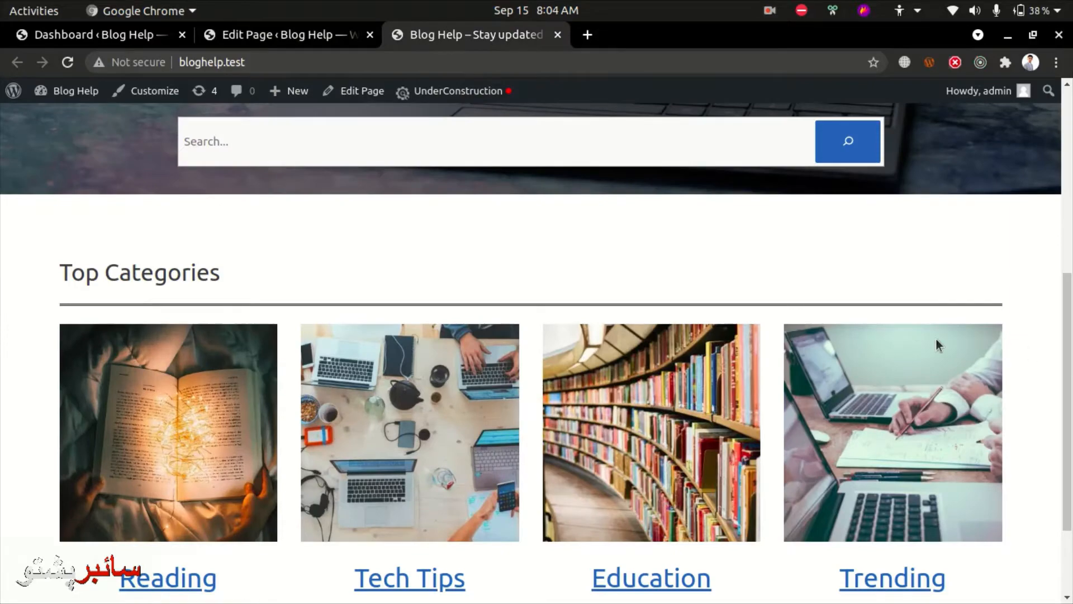
{"action": "scroll", "coordinate": [938, 345], "scroll_direction": "down", "scroll_amount": 1}
{"action": "scroll", "coordinate": [136, 231], "scroll_direction": "down", "scroll_amount": 3}
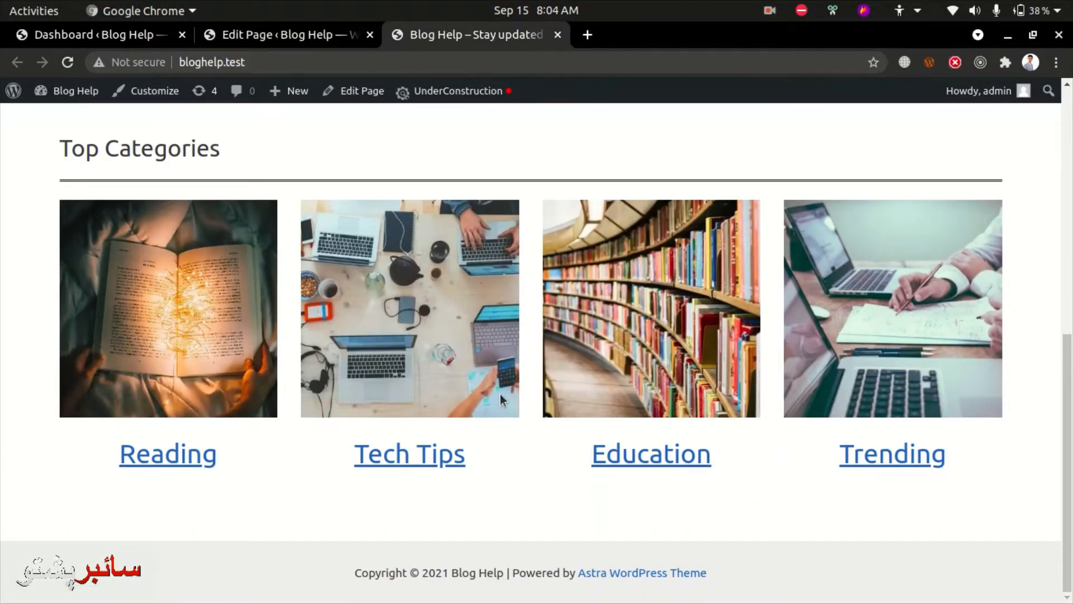
{"action": "scroll", "coordinate": [498, 391], "scroll_direction": "up", "scroll_amount": 3}
{"action": "scroll", "coordinate": [447, 336], "scroll_direction": "down", "scroll_amount": 3}
{"action": "scroll", "coordinate": [479, 369], "scroll_direction": "up", "scroll_amount": 6}
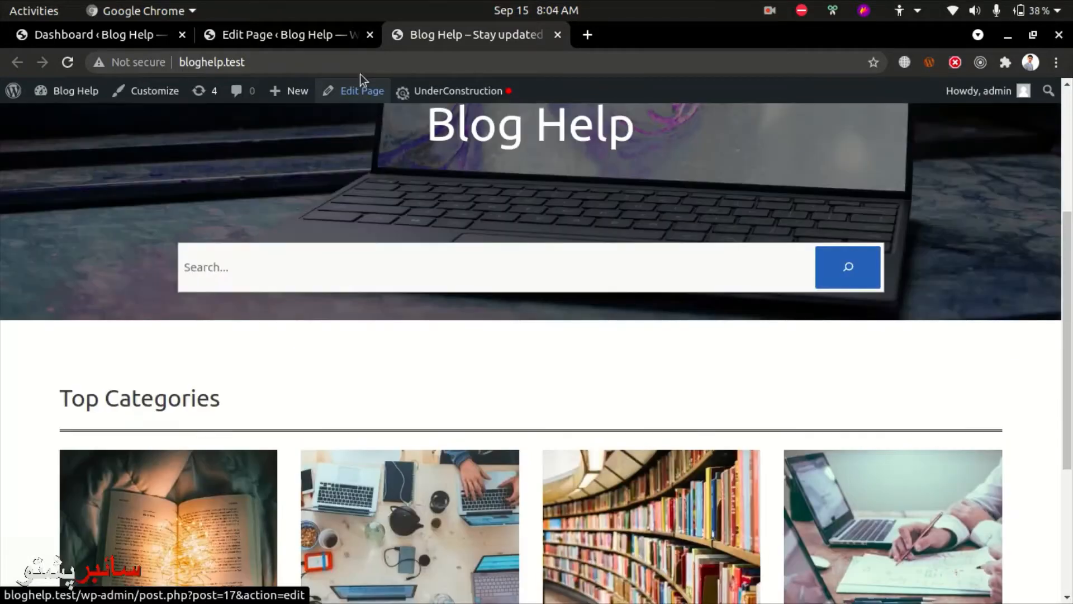
{"action": "scroll", "coordinate": [326, 183], "scroll_direction": "down", "scroll_amount": 3}
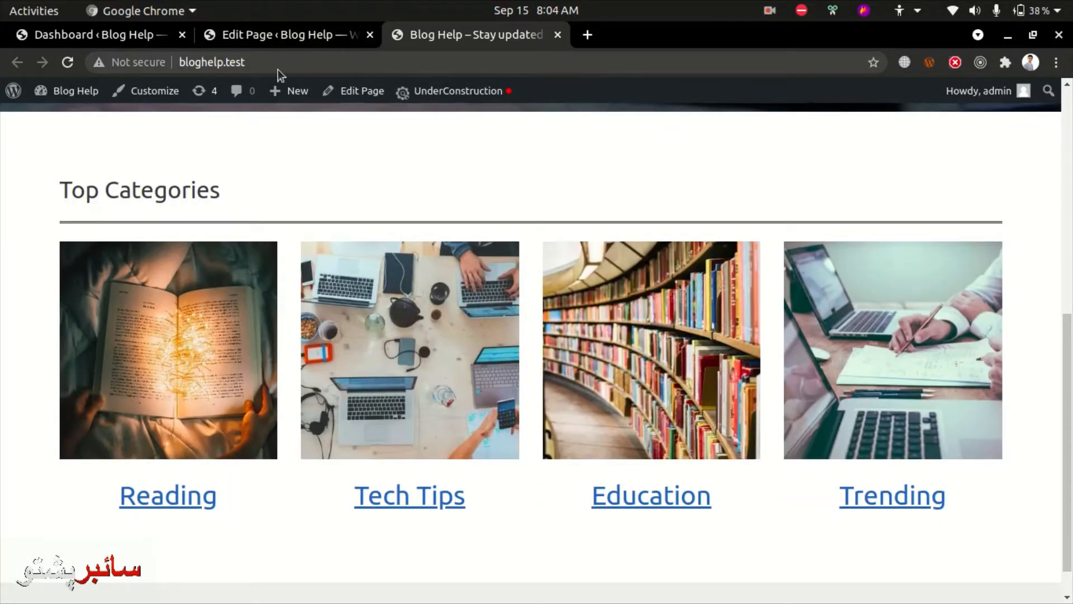
Try adding a Columns block below the four category columns in the page editor, and remove it again.
{"action": "left_click", "coordinate": [293, 33]}
{"action": "scroll", "coordinate": [746, 393], "scroll_direction": "down", "scroll_amount": 4}
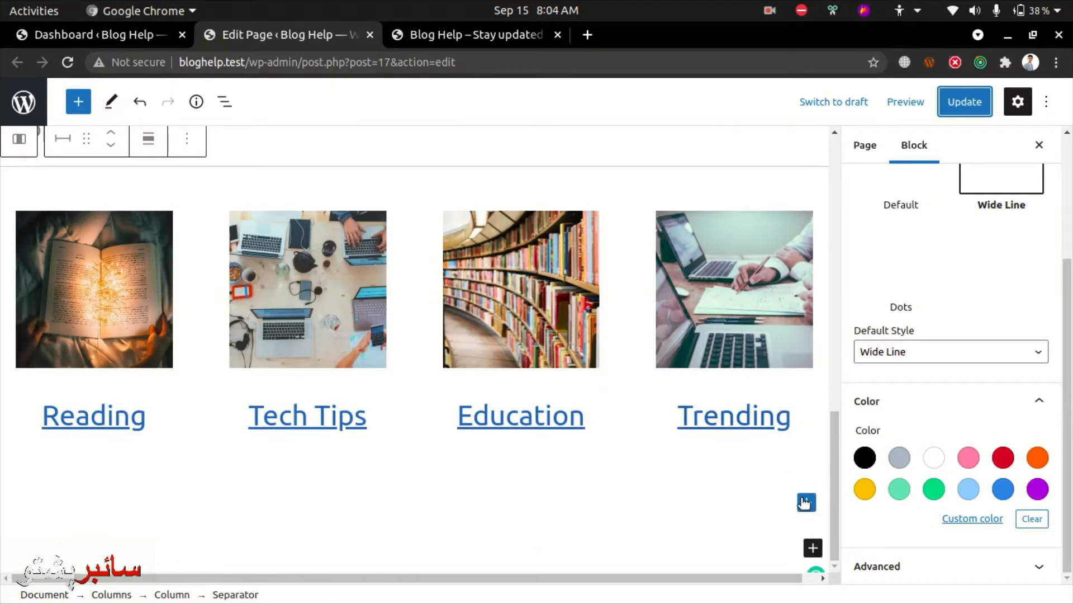
{"action": "left_click", "coordinate": [798, 494]}
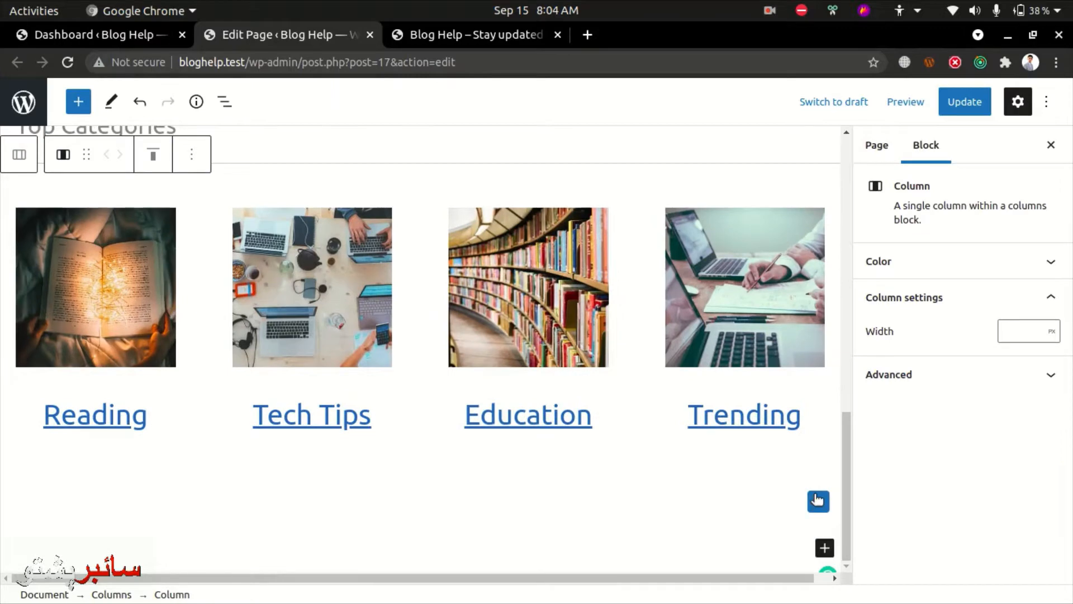
{"action": "left_click", "coordinate": [818, 501]}
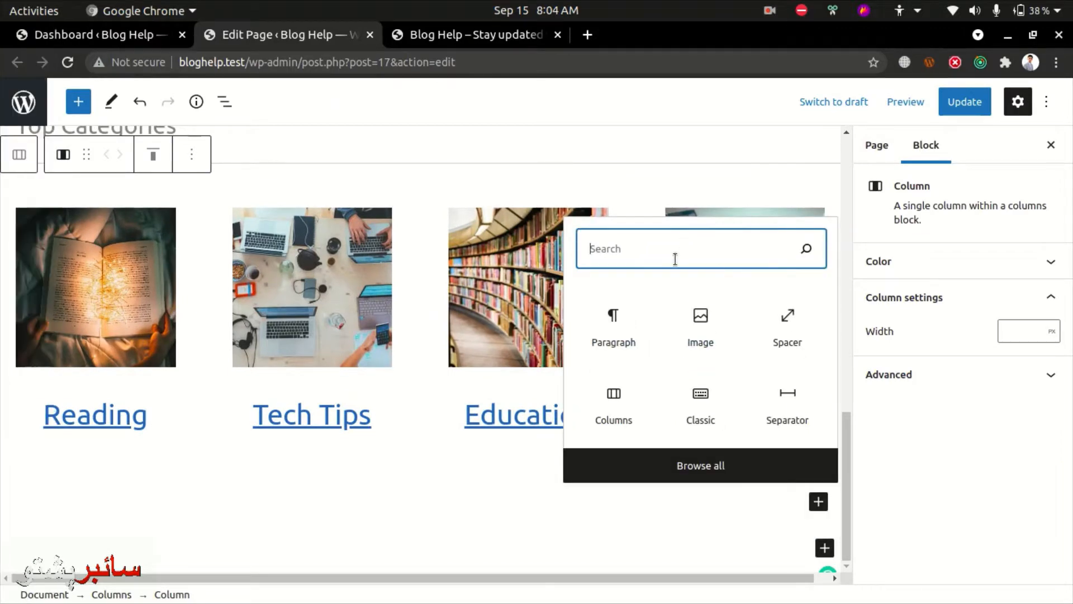
{"action": "type", "text": "col"}
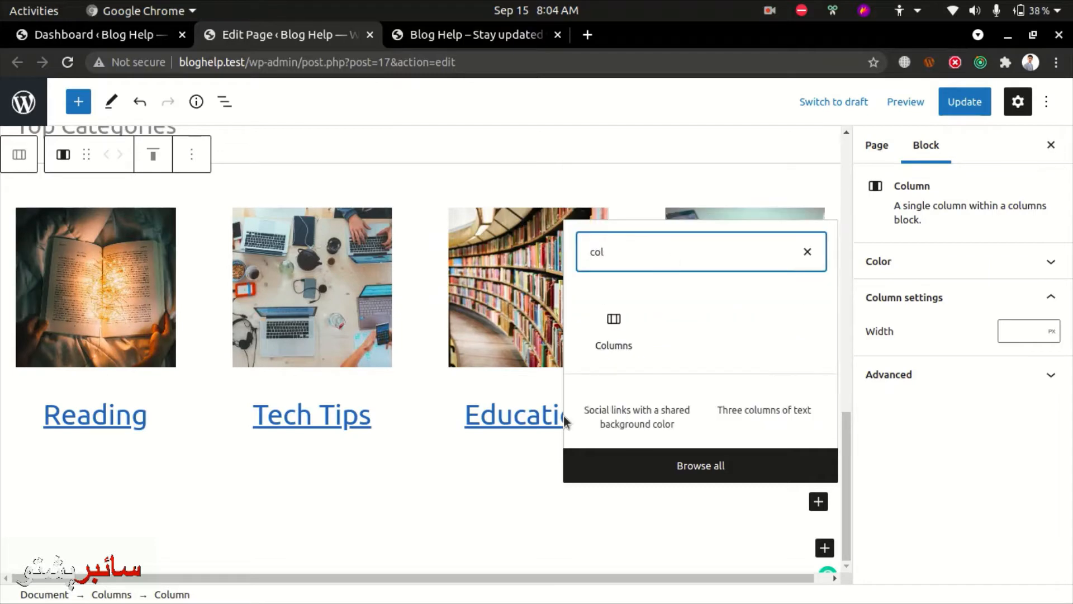
{"action": "left_click", "coordinate": [591, 350]}
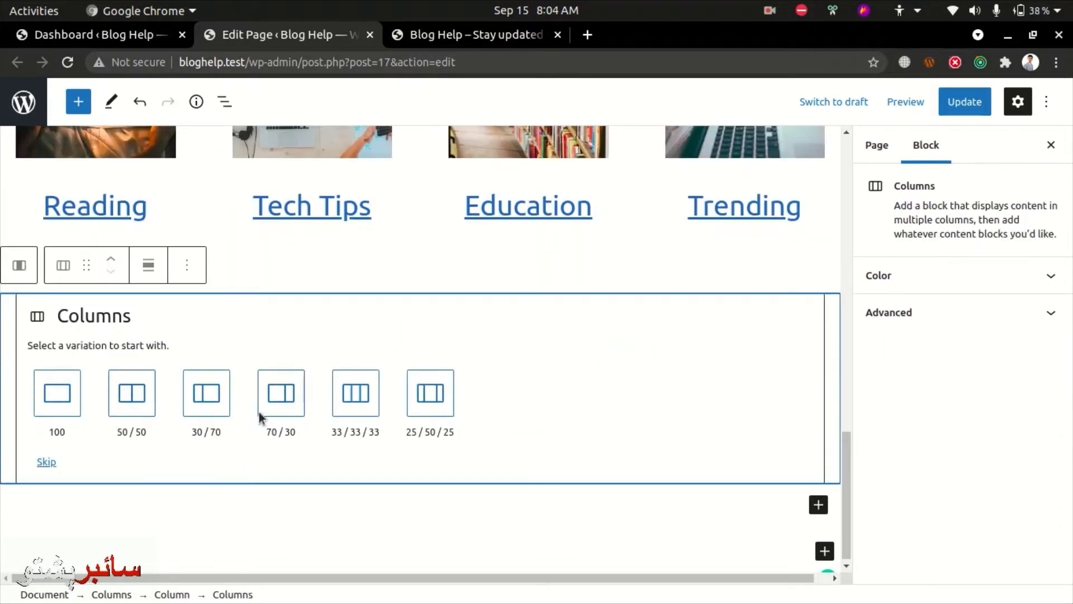
{"action": "left_click", "coordinate": [202, 270]}
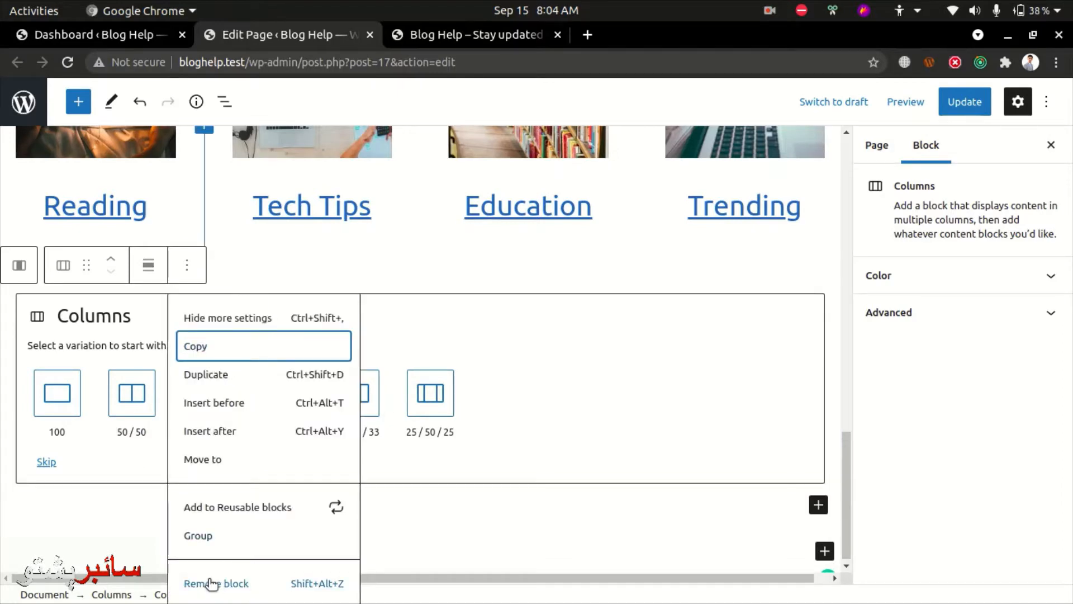
{"action": "left_click", "coordinate": [212, 583]}
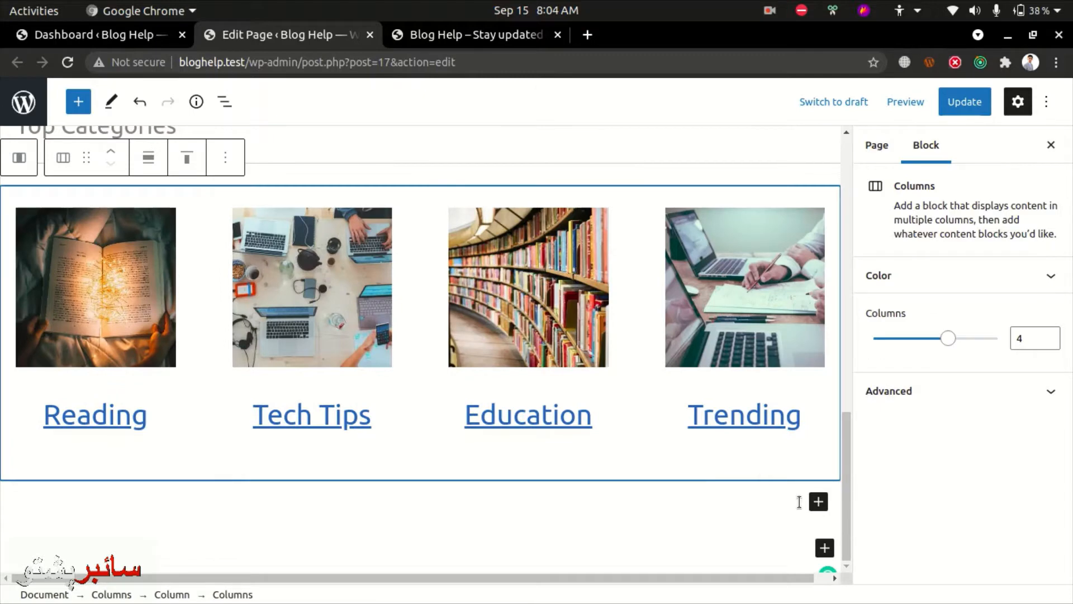
Search the blocks for "posts" and insert a Posts List block below the four category columns.
{"action": "left_click", "coordinate": [819, 501]}
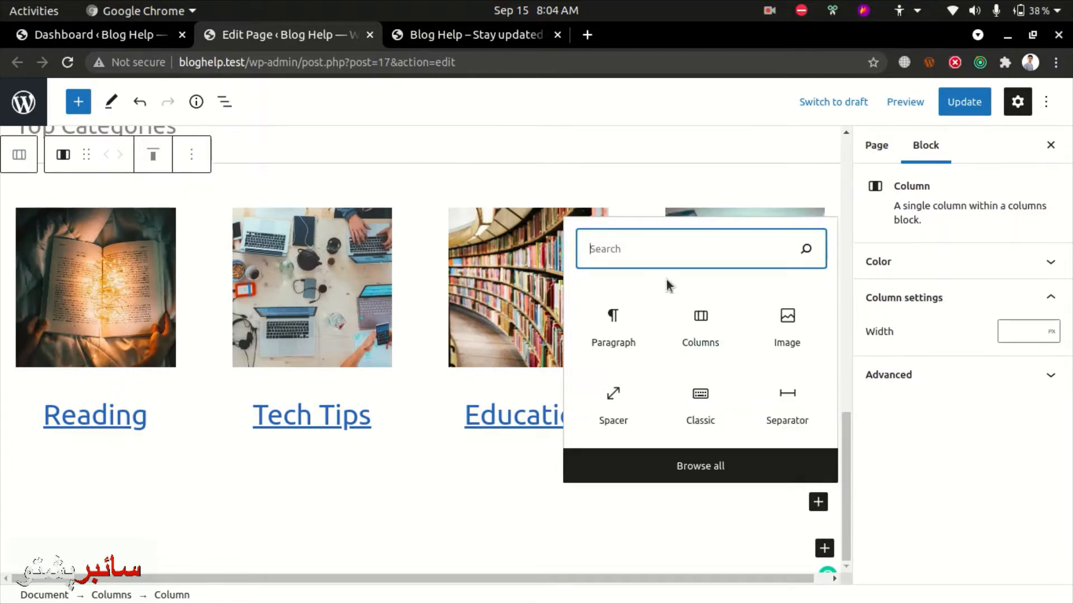
{"action": "type", "text": "post"}
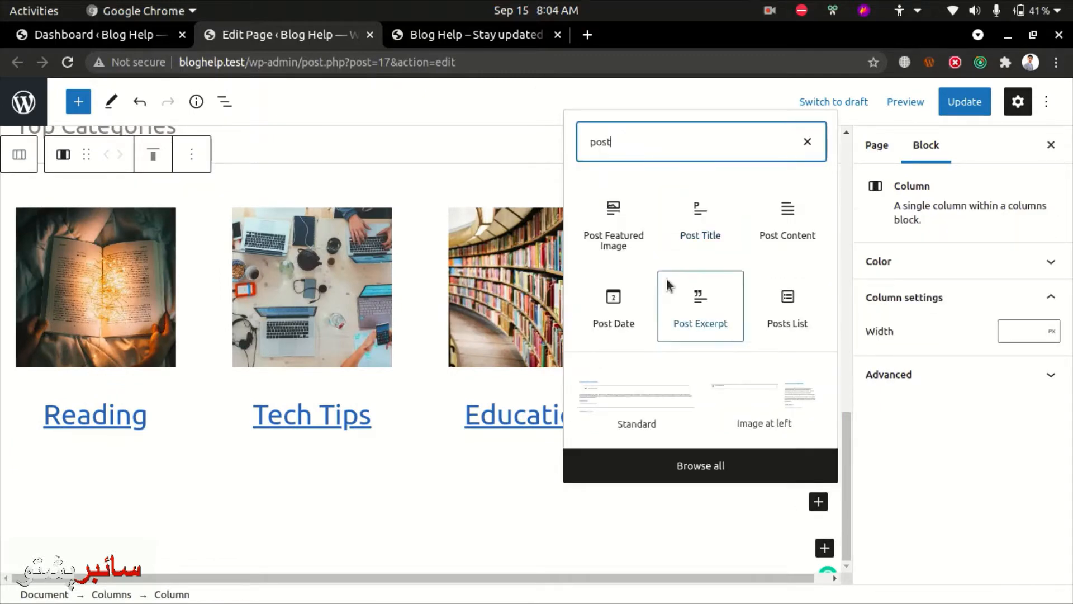
{"action": "type", "text": "s"}
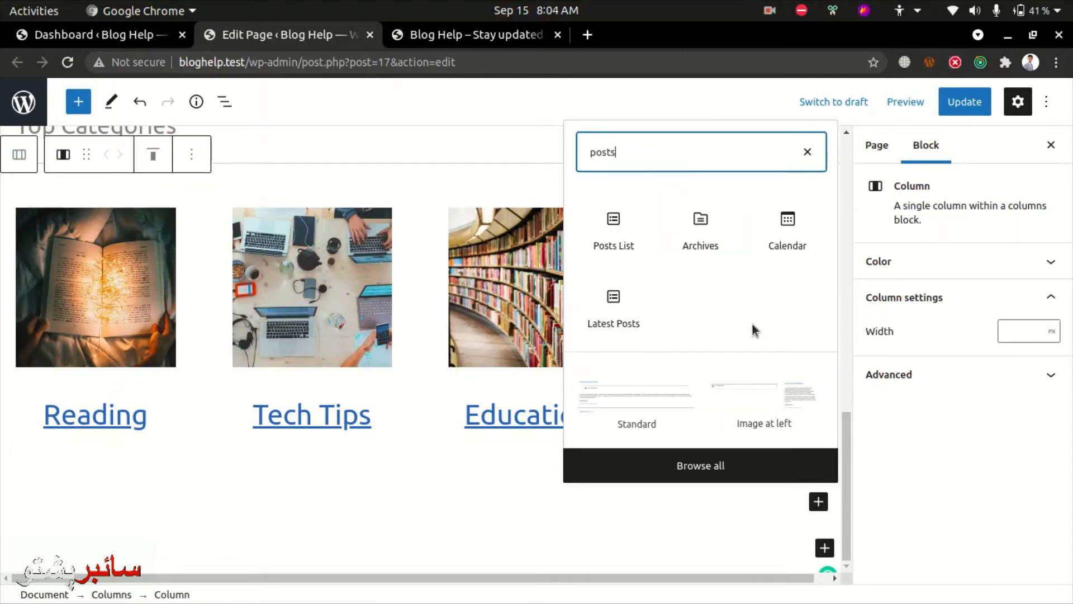
{"action": "left_click", "coordinate": [637, 250]}
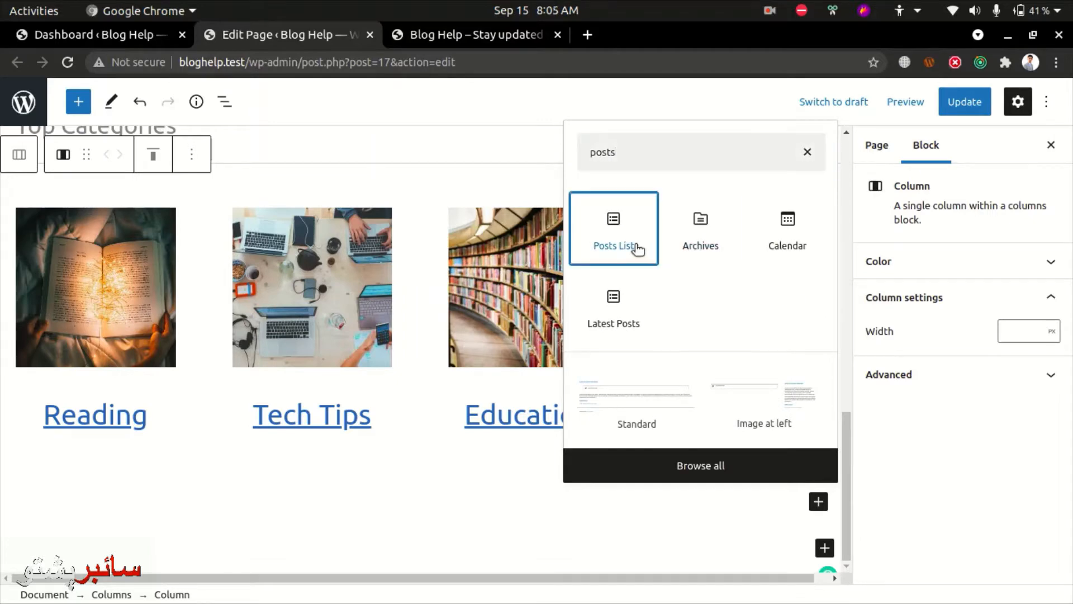
{"action": "scroll", "coordinate": [288, 468], "scroll_direction": "down", "scroll_amount": 5}
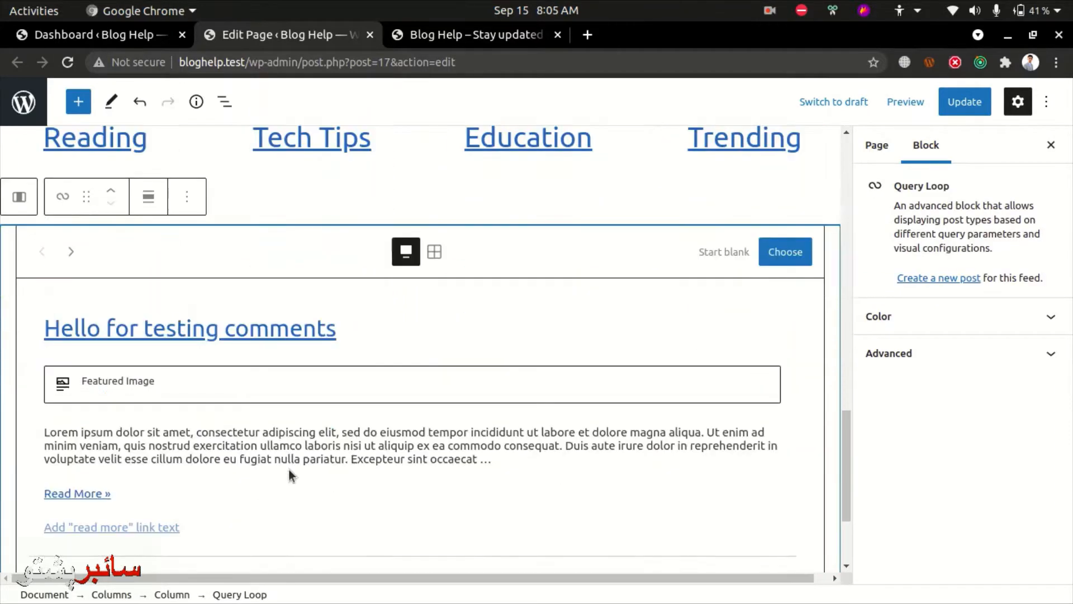
{"action": "scroll", "coordinate": [377, 271], "scroll_direction": "up", "scroll_amount": 2}
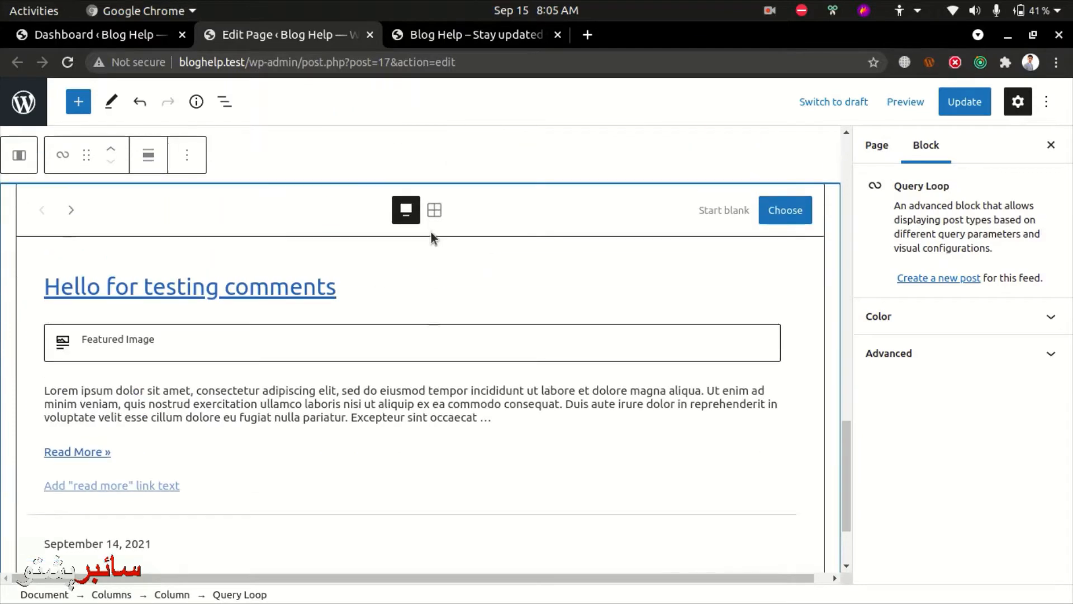
Compare the Query Loop block's pattern layouts and choose the standard one with title, featured image, excerpt and date.
{"action": "left_click", "coordinate": [434, 212]}
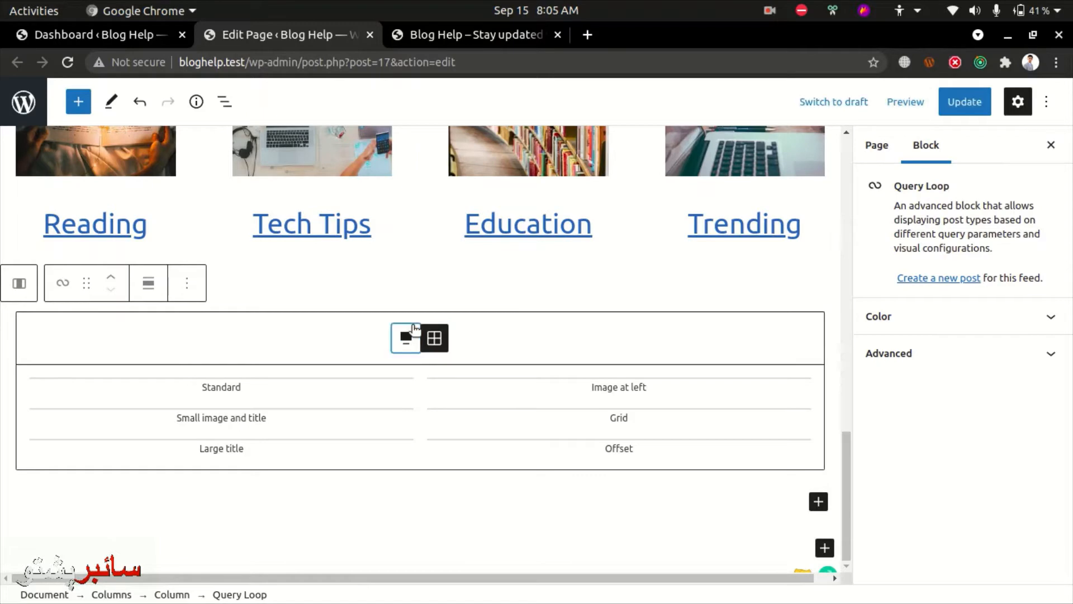
{"action": "left_click", "coordinate": [407, 339]}
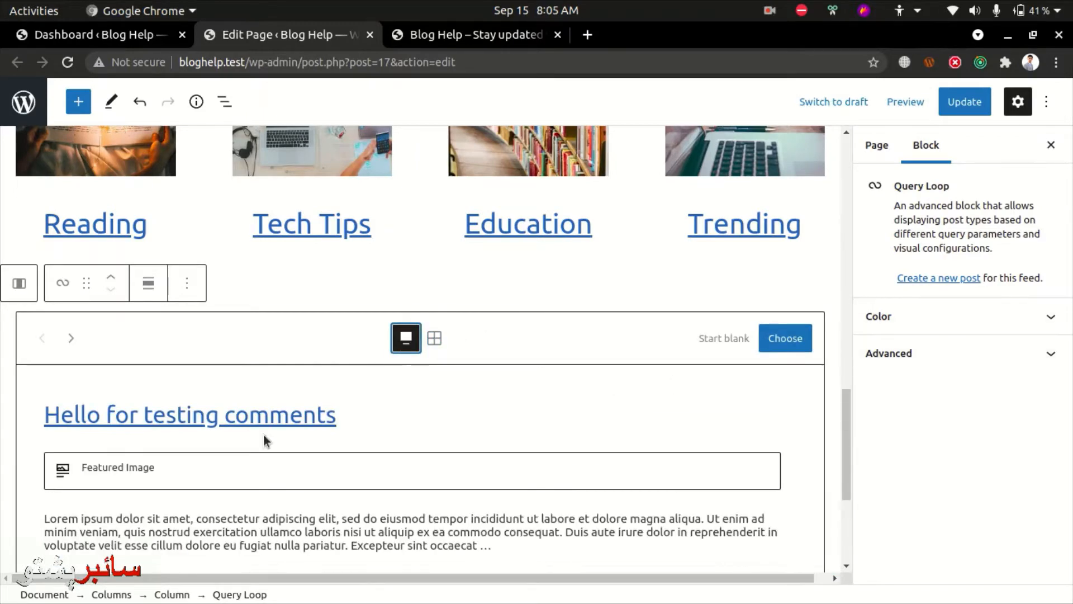
{"action": "scroll", "coordinate": [263, 434], "scroll_direction": "down", "scroll_amount": 4}
{"action": "scroll", "coordinate": [130, 358], "scroll_direction": "down", "scroll_amount": 3}
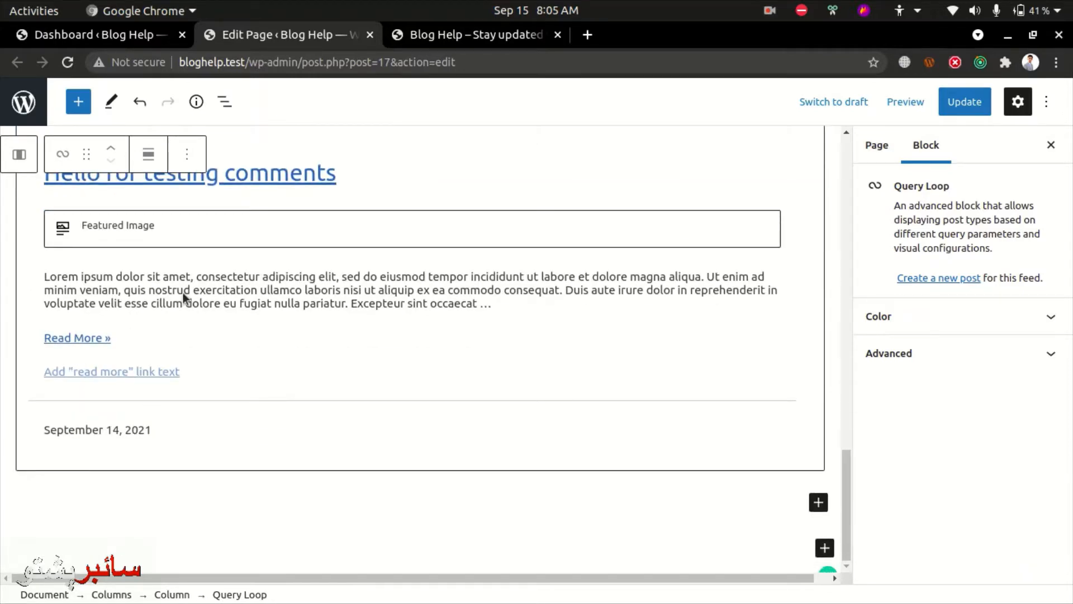
{"action": "scroll", "coordinate": [188, 291], "scroll_direction": "up", "scroll_amount": 4}
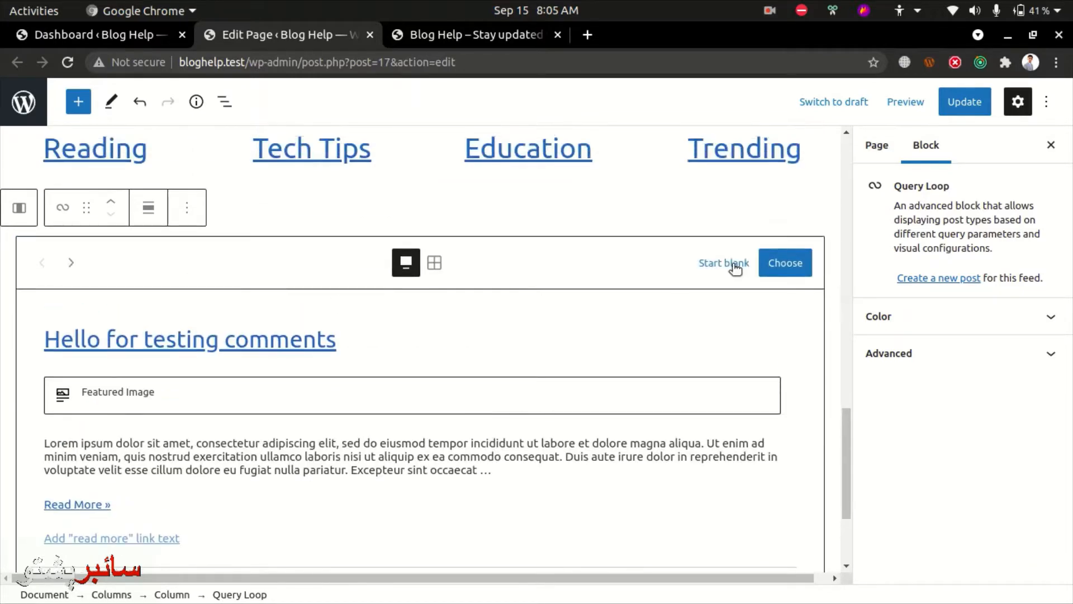
{"action": "left_click", "coordinate": [769, 266]}
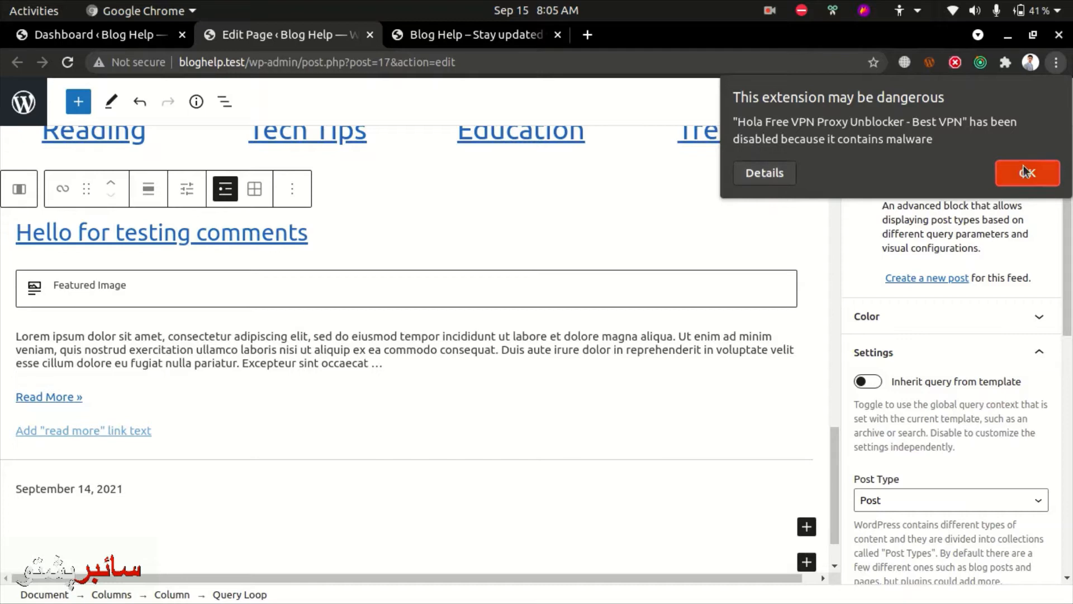
Open the details of the browser's dangerous-extension warning and close the extensions page again.
{"action": "left_click", "coordinate": [763, 169]}
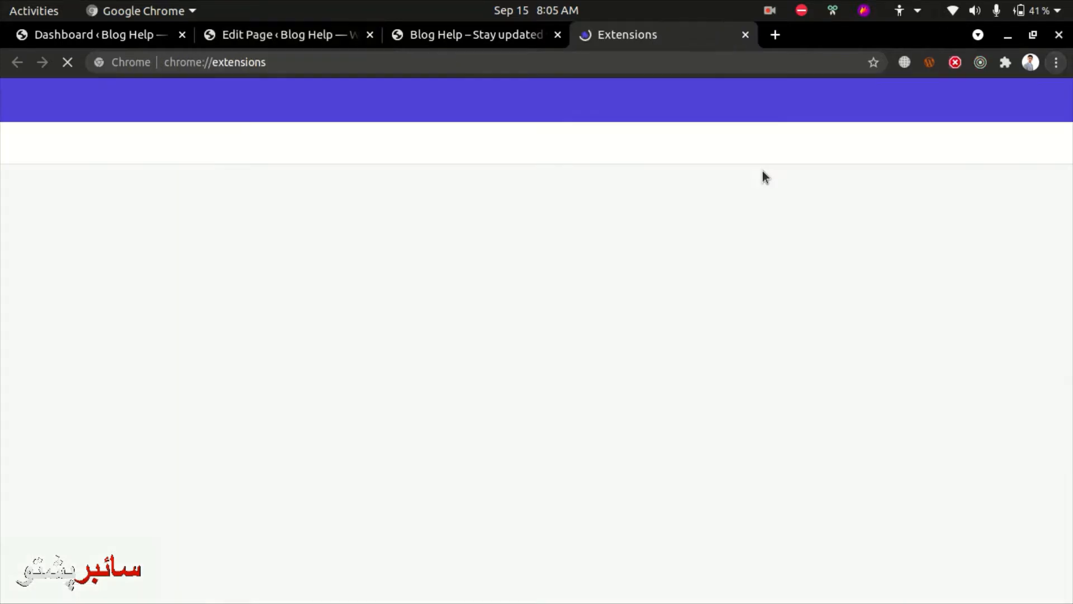
{"action": "key", "text": "ctrl+w"}
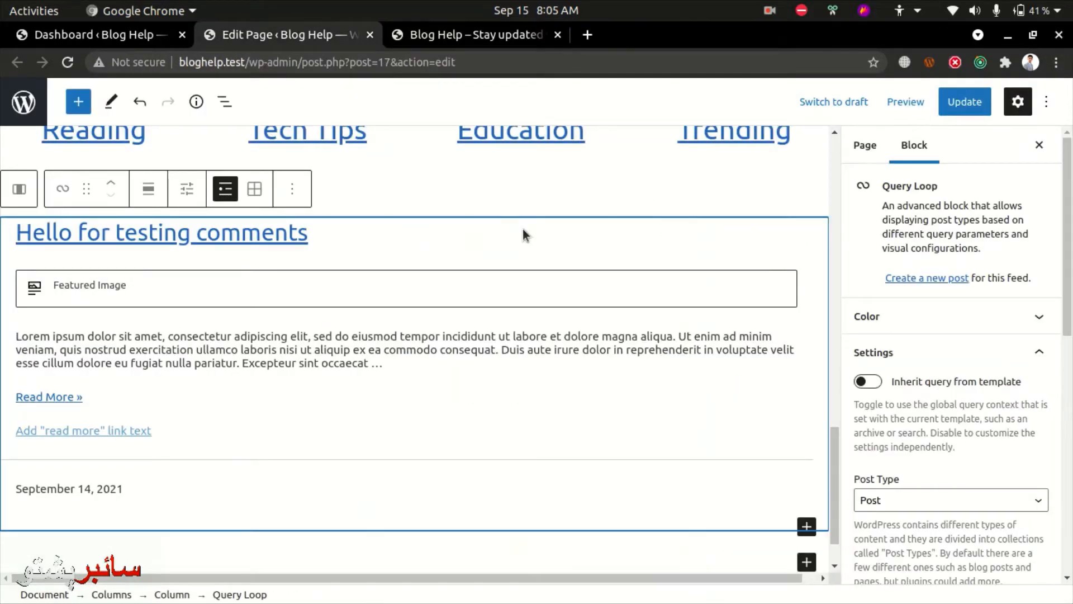
Remove the Post Template block that holds the post title, featured image and excerpt from the Query Loop.
{"action": "left_click", "coordinate": [184, 280]}
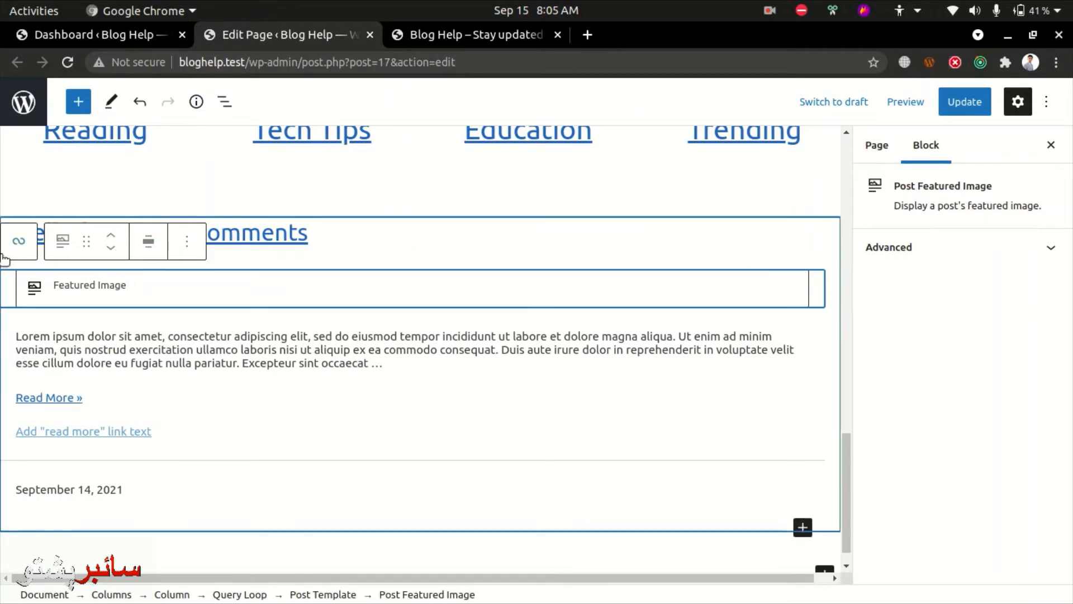
{"action": "left_click", "coordinate": [16, 240]}
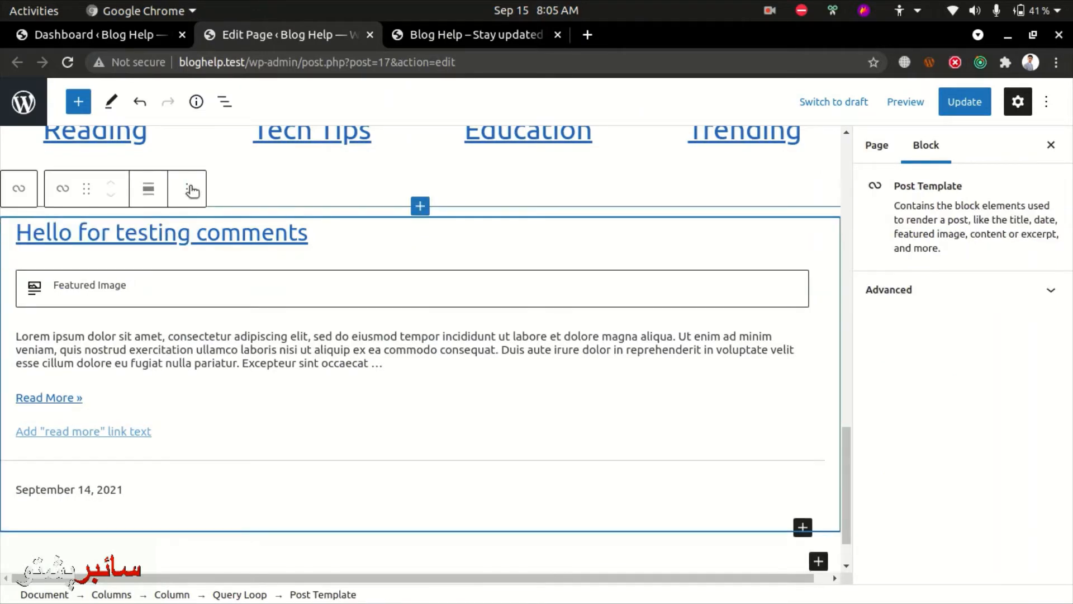
{"action": "left_click", "coordinate": [147, 189]}
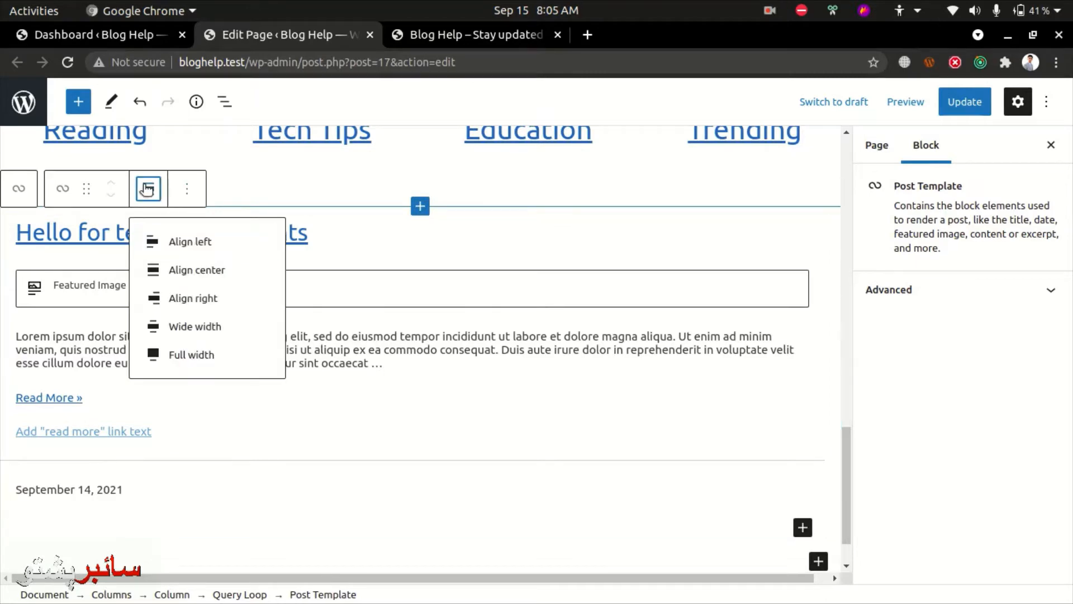
{"action": "left_click", "coordinate": [148, 189]}
{"action": "left_click", "coordinate": [188, 191]}
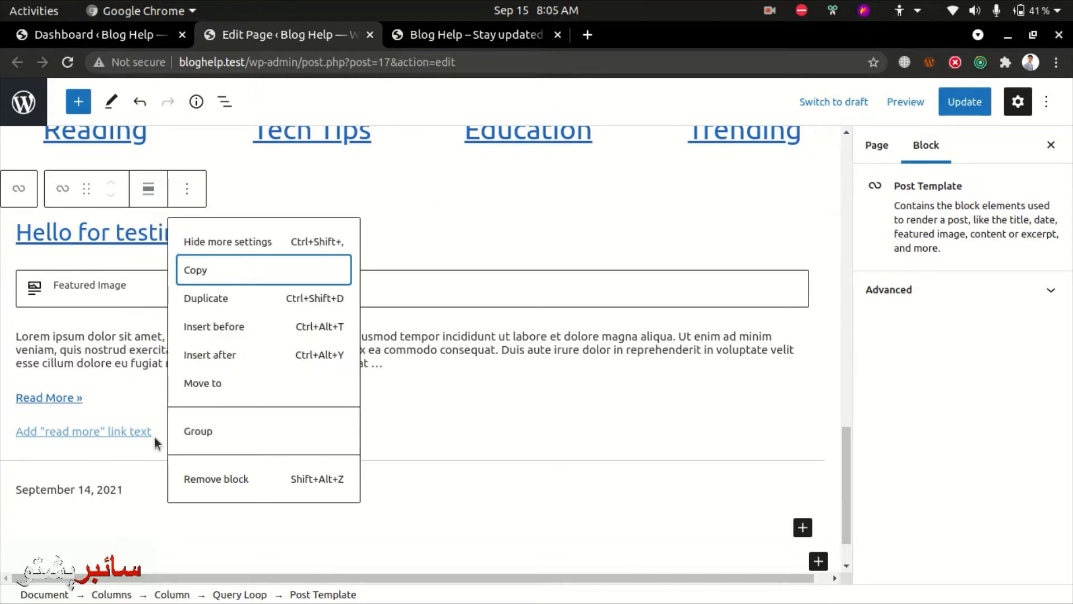
{"action": "left_click", "coordinate": [192, 479]}
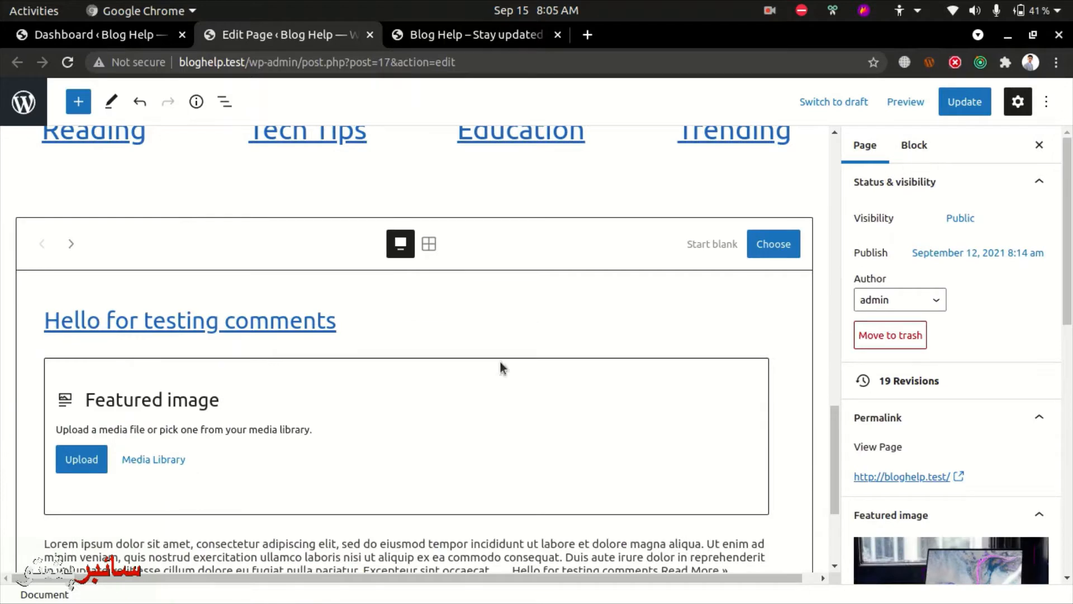
Remove the Query Loop block below the four category columns.
{"action": "scroll", "coordinate": [199, 343], "scroll_direction": "down", "scroll_amount": 2}
{"action": "scroll", "coordinate": [200, 348], "scroll_direction": "up", "scroll_amount": 3}
{"action": "scroll", "coordinate": [201, 348], "scroll_direction": "up", "scroll_amount": 1}
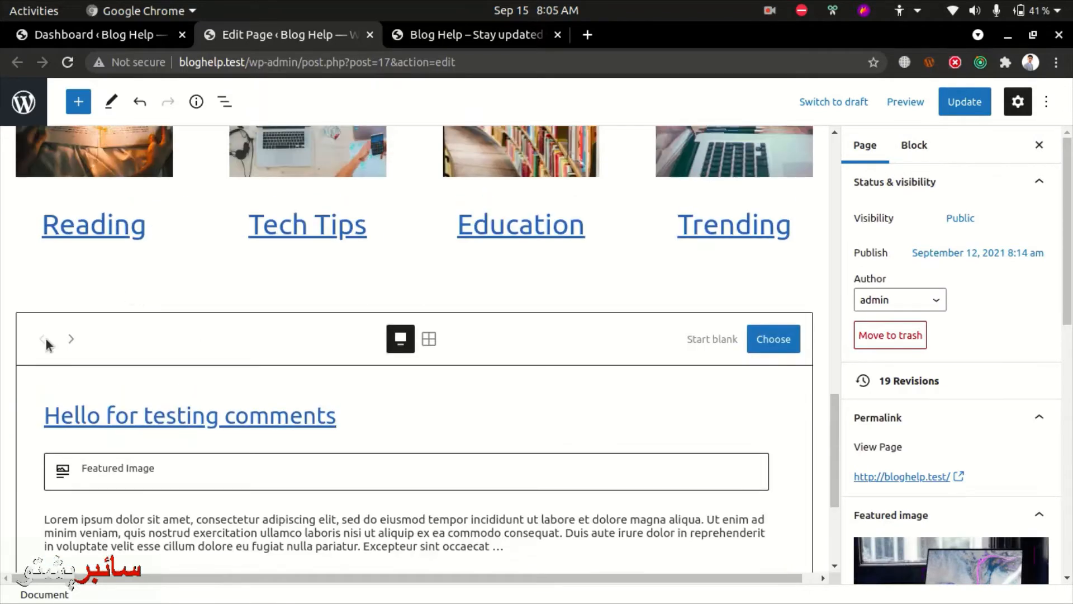
{"action": "left_click", "coordinate": [109, 339]}
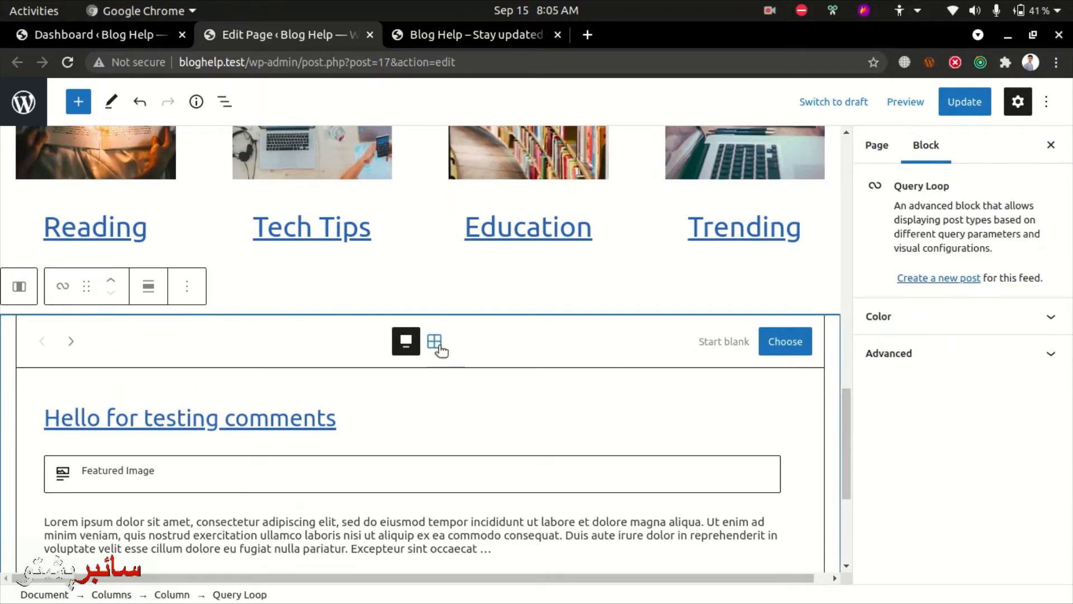
{"action": "left_click", "coordinate": [190, 285]}
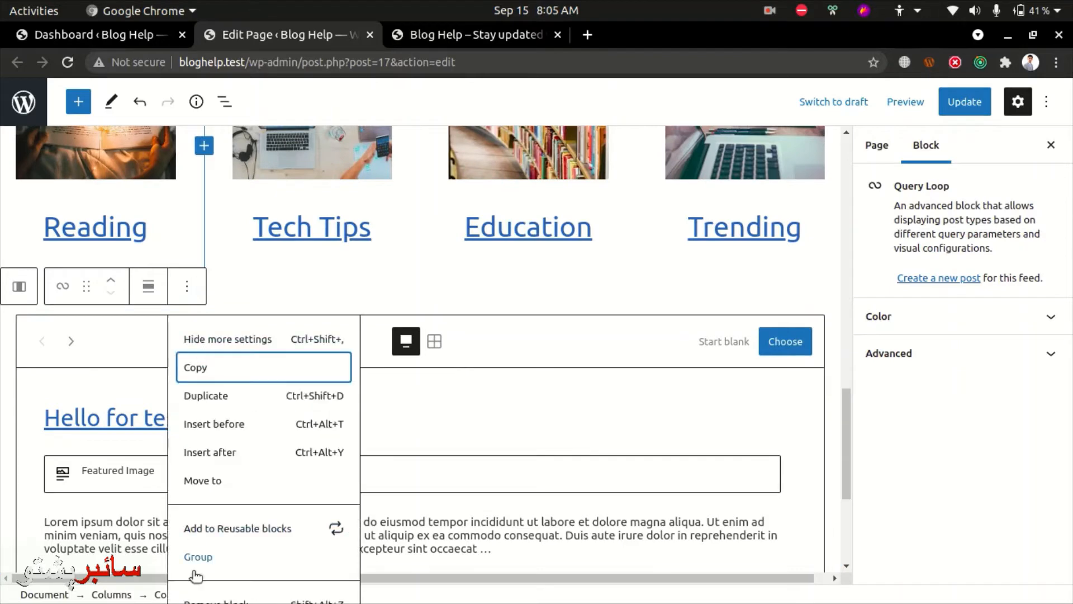
{"action": "left_click", "coordinate": [800, 10]}
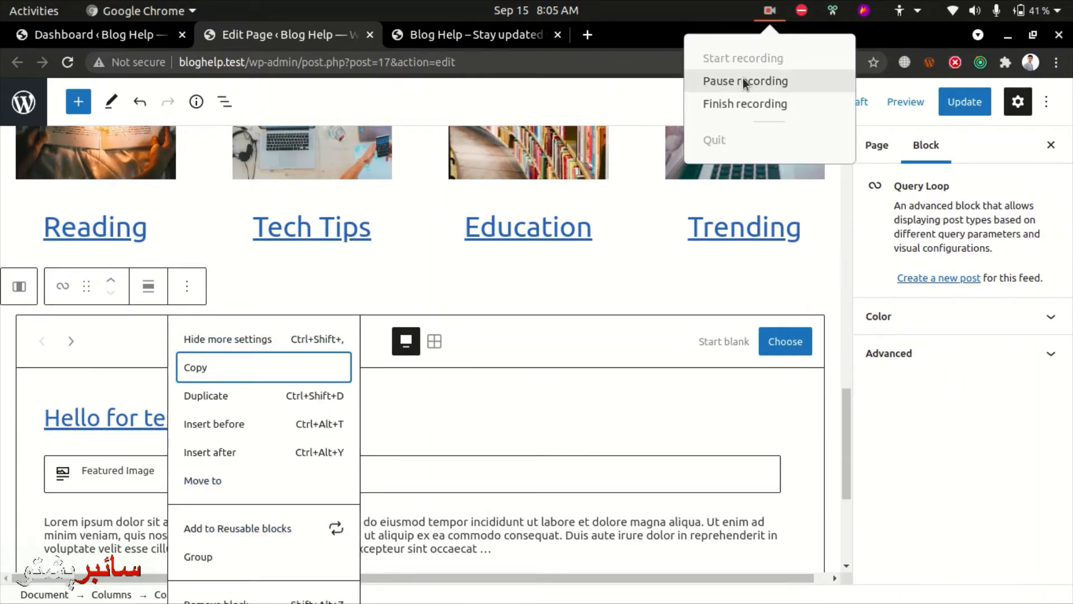
{"action": "left_click", "coordinate": [743, 78]}
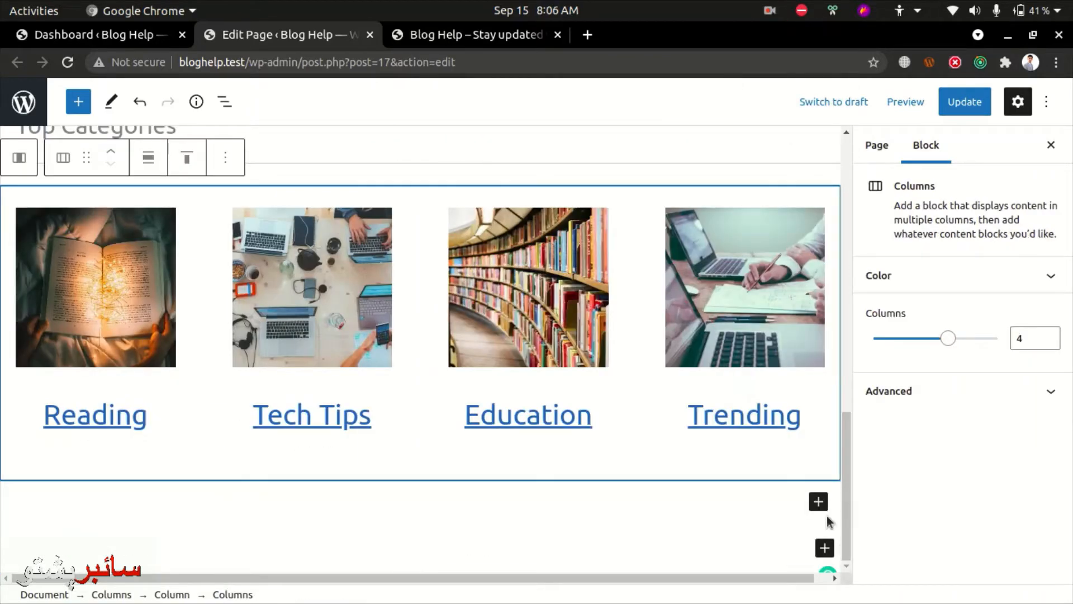
Search the blocks by name and insert a Latest Posts block below the four category columns.
{"action": "left_click", "coordinate": [818, 501]}
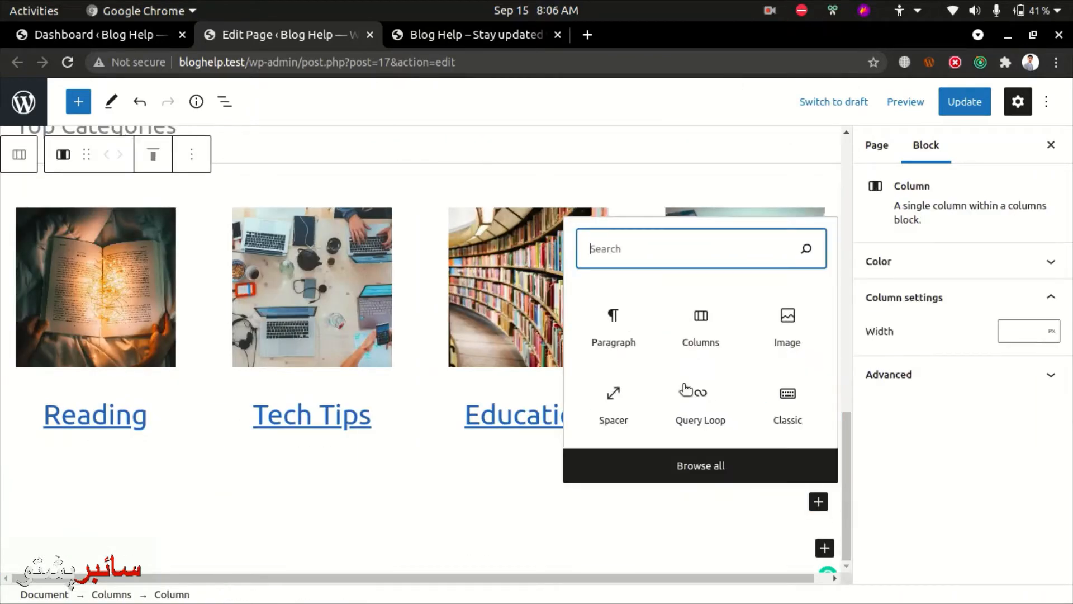
{"action": "type", "text": "let"}
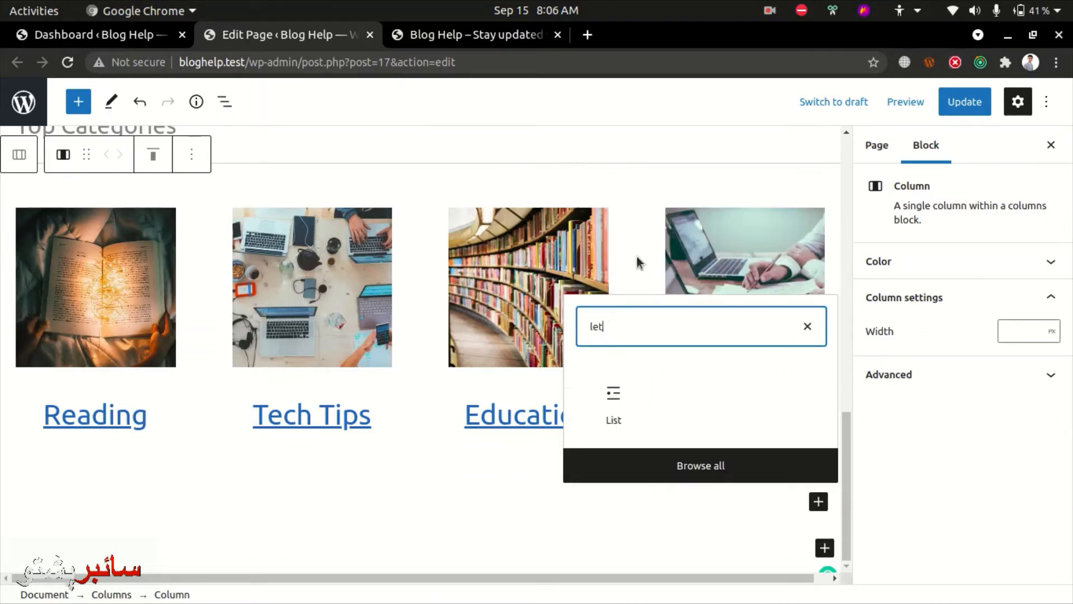
{"action": "key", "text": "BackSpace"}
{"action": "key", "text": "BackSpace"}
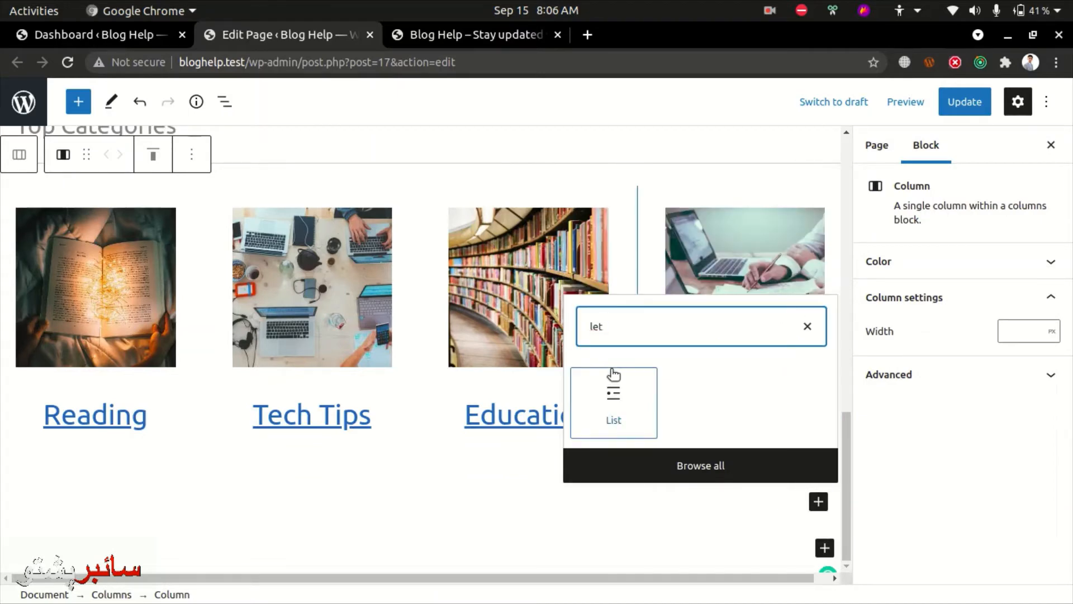
{"action": "type", "text": "d"}
{"action": "key", "text": "BackSpace"}
{"action": "key", "text": "BackSpace"}
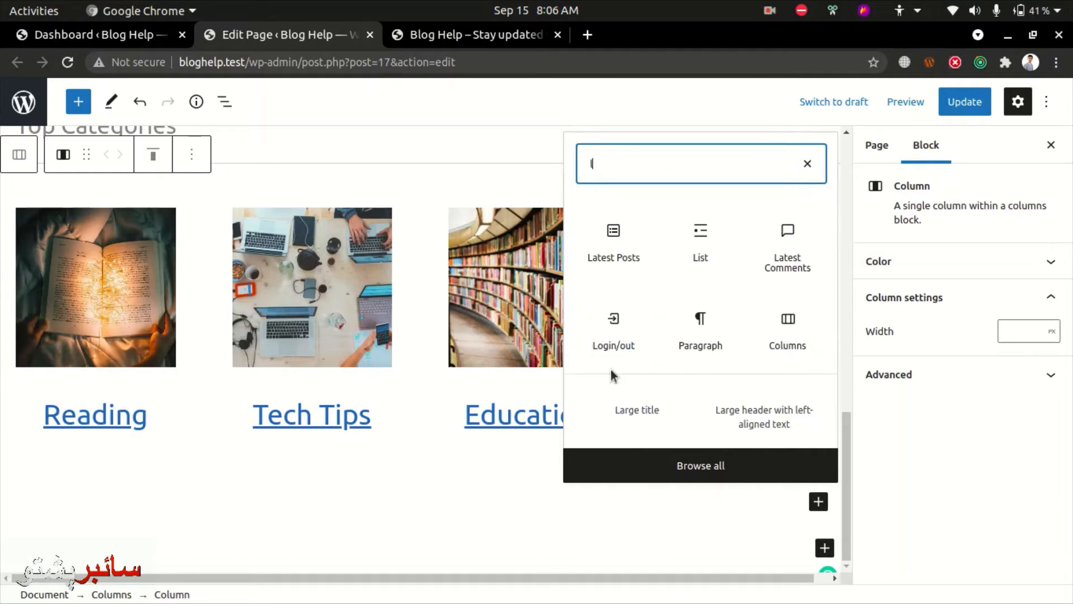
{"action": "left_click", "coordinate": [598, 257]}
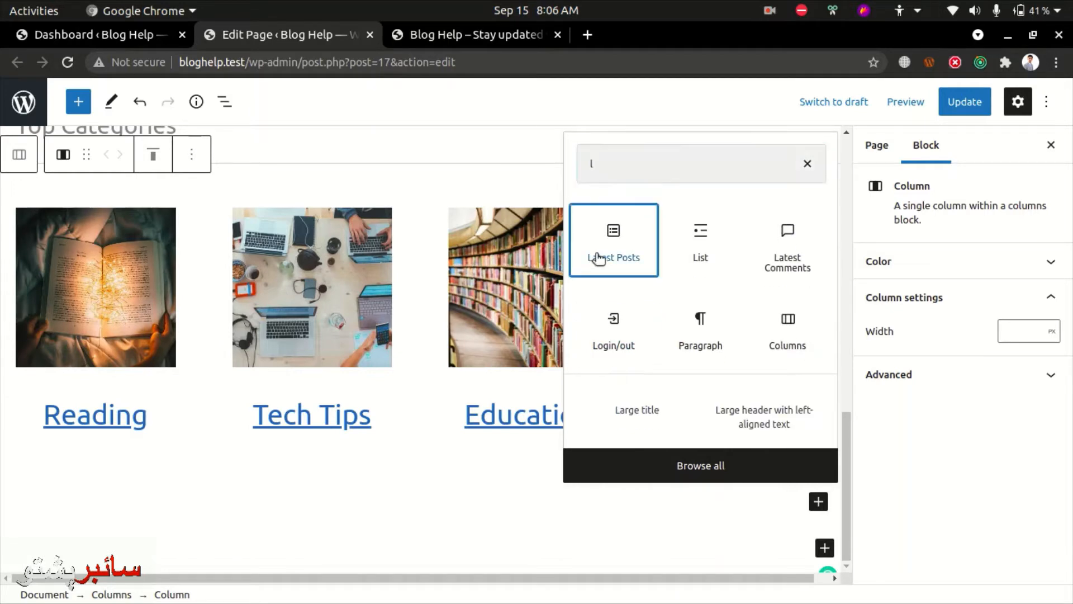
{"action": "left_click", "coordinate": [598, 257]}
{"action": "scroll", "coordinate": [343, 442], "scroll_direction": "down", "scroll_amount": 2}
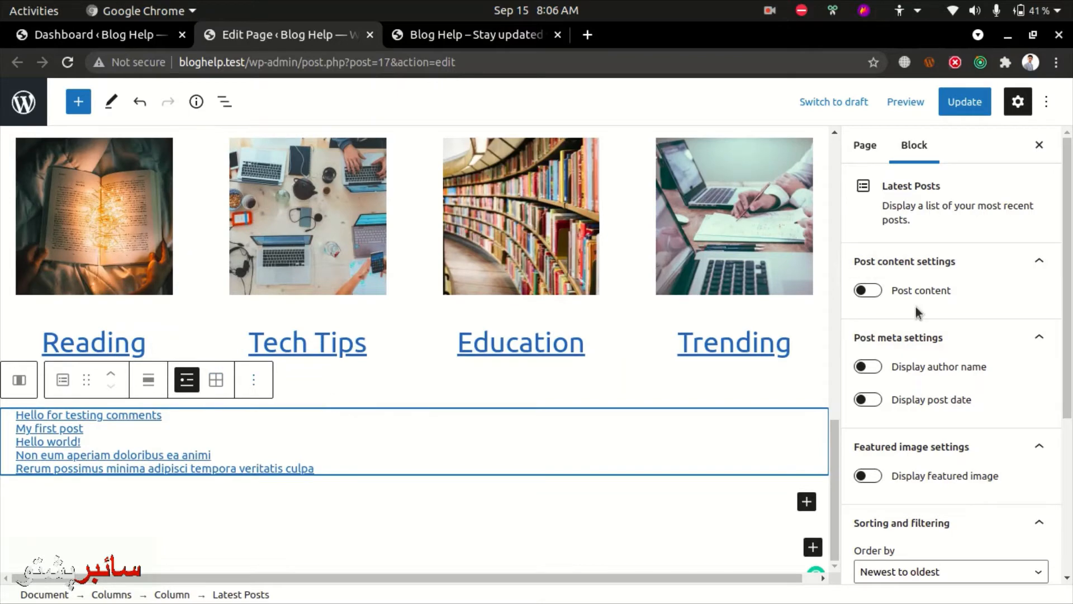
Try showing the post content, author name and post date in the Latest Posts list, switching each one off again.
{"action": "left_click", "coordinate": [869, 292]}
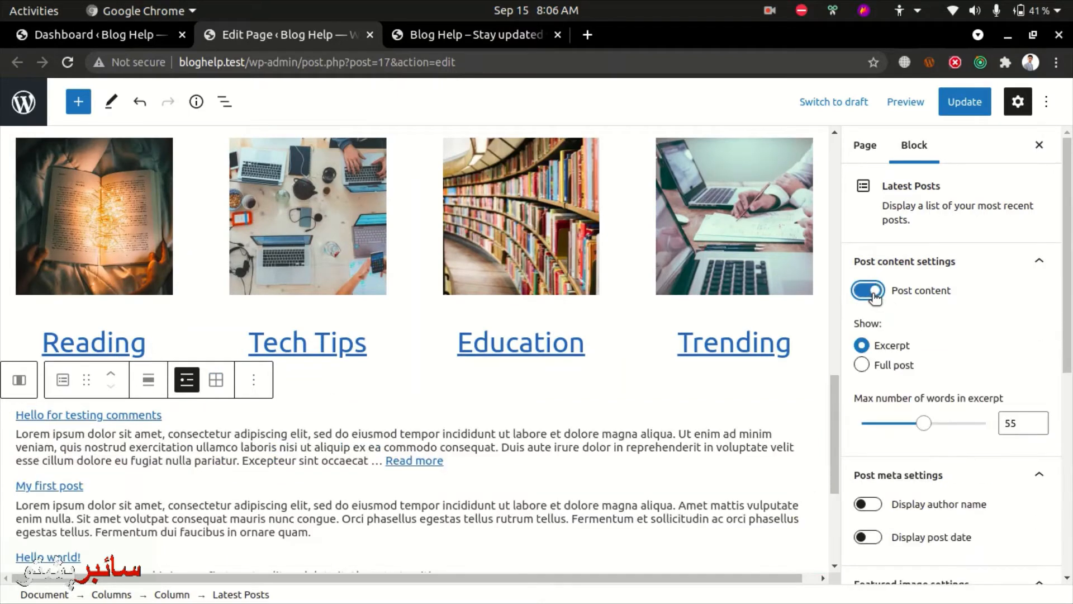
{"action": "left_click", "coordinate": [870, 291]}
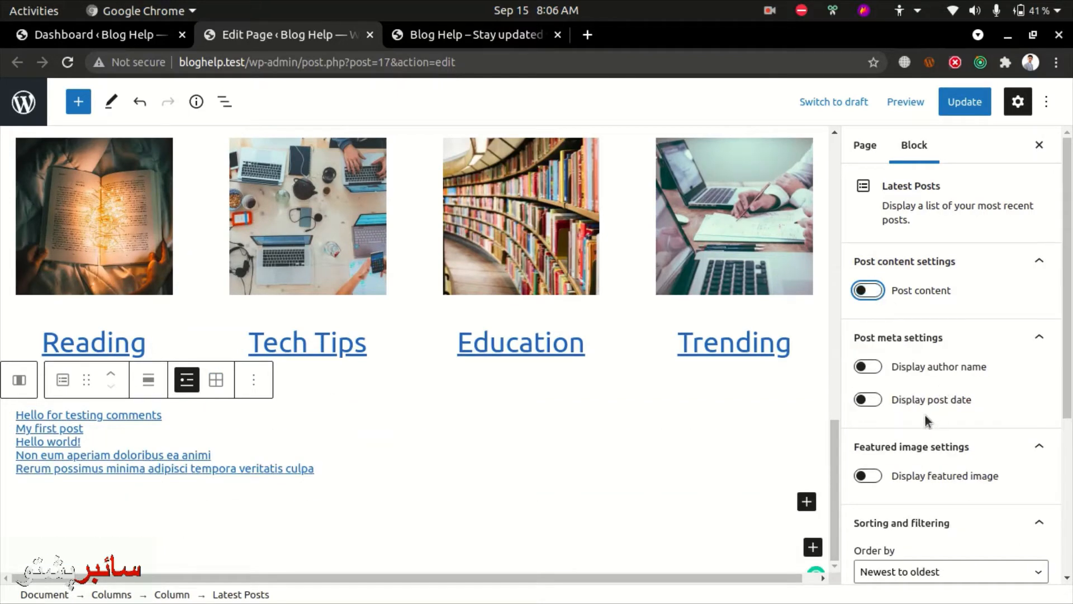
{"action": "left_click", "coordinate": [874, 373]}
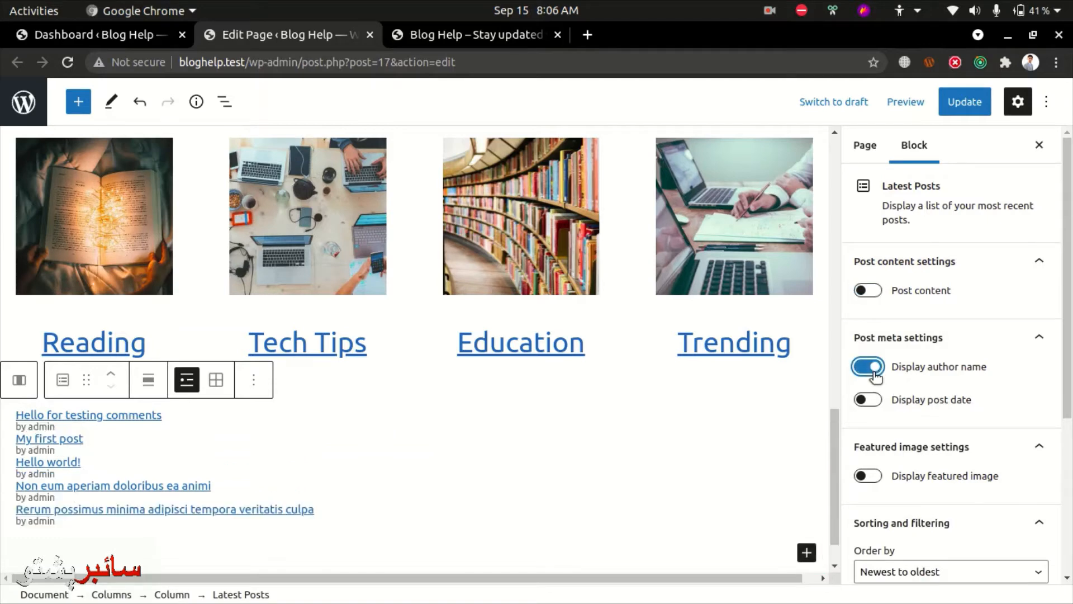
{"action": "left_click", "coordinate": [875, 374]}
{"action": "left_click", "coordinate": [869, 401]}
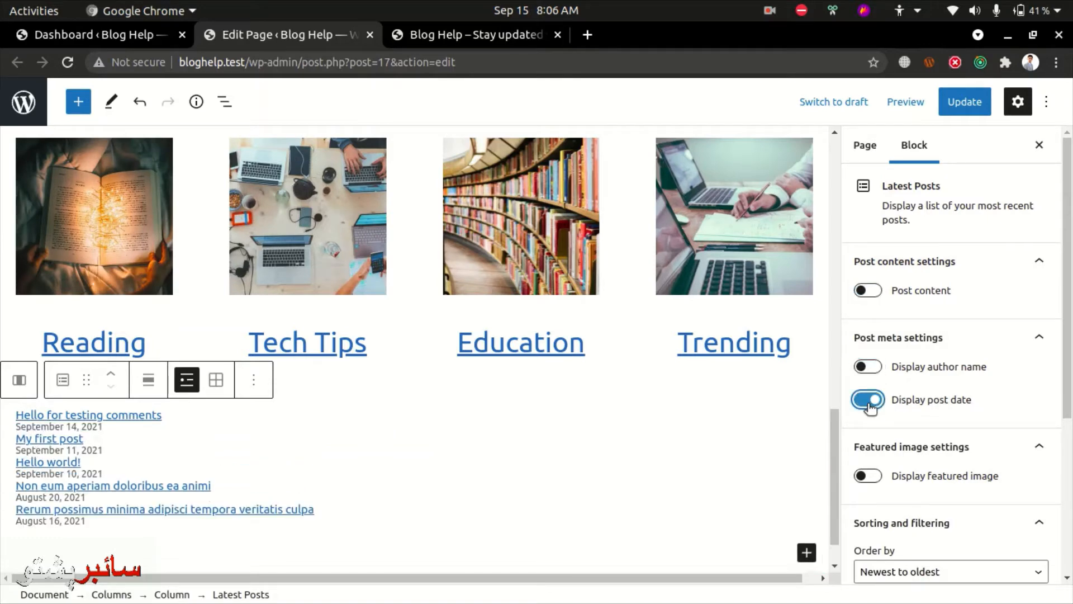
{"action": "left_click", "coordinate": [869, 403]}
Turn on the featured image display for the latest posts and keep the Thumbnail image size.
{"action": "scroll", "coordinate": [880, 464], "scroll_direction": "down", "scroll_amount": 1}
{"action": "left_click", "coordinate": [869, 436]}
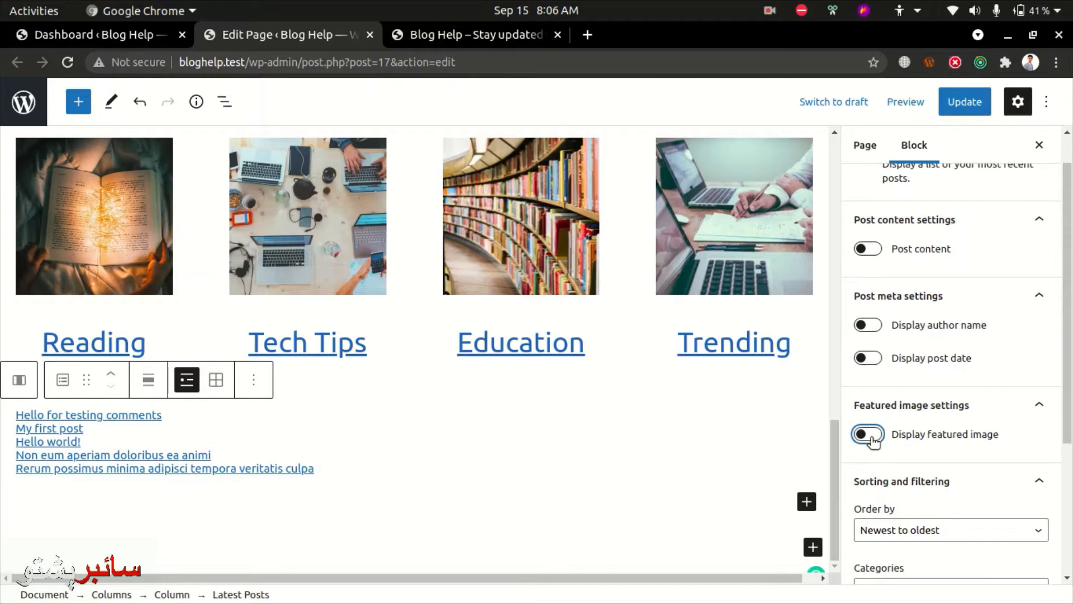
{"action": "scroll", "coordinate": [977, 391], "scroll_direction": "down", "scroll_amount": 2}
{"action": "left_click", "coordinate": [955, 362]}
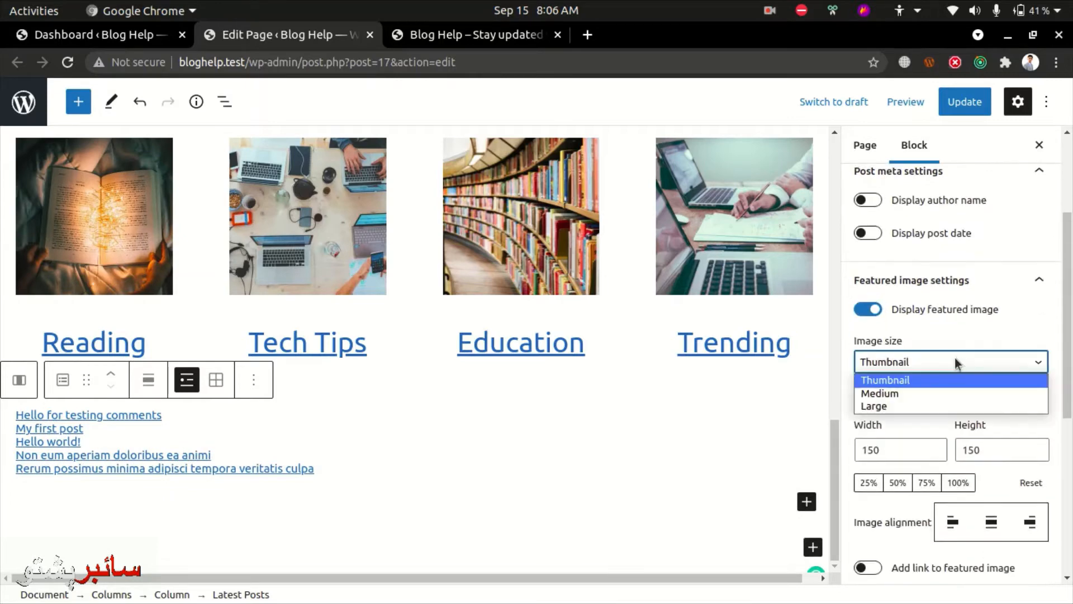
{"action": "left_click", "coordinate": [954, 361]}
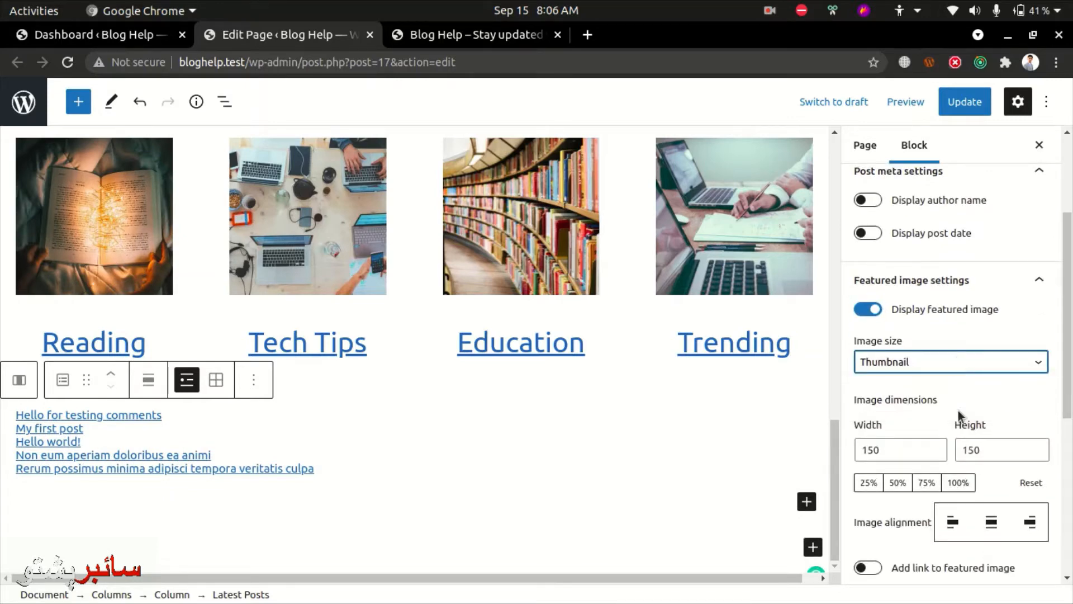
Center the featured images of the latest posts and add a link to each featured image.
{"action": "scroll", "coordinate": [953, 497], "scroll_direction": "down", "scroll_amount": 1}
{"action": "left_click", "coordinate": [989, 441]}
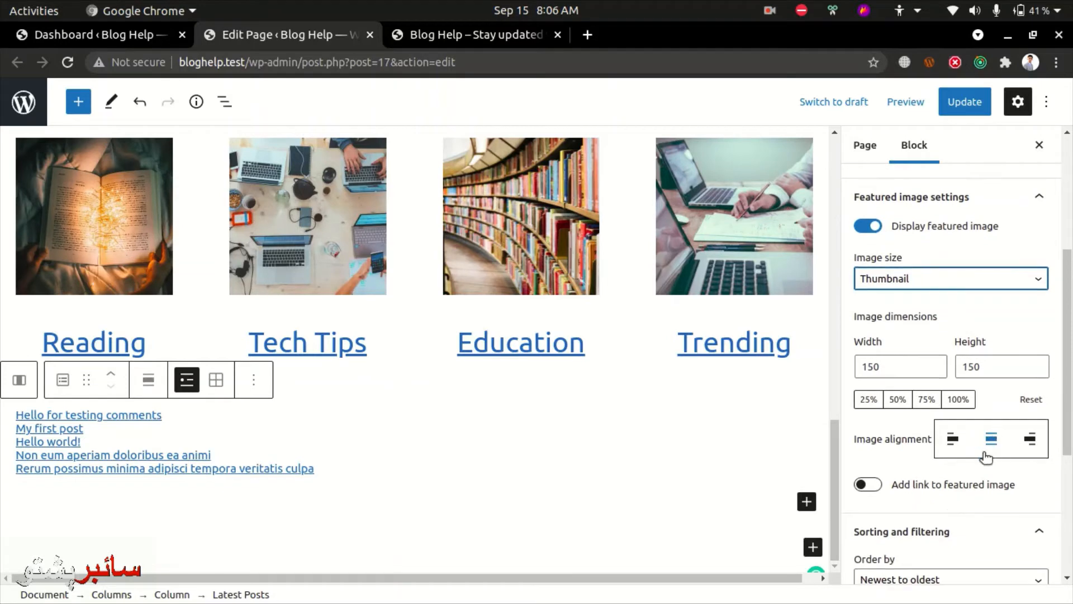
{"action": "left_click", "coordinate": [991, 448]}
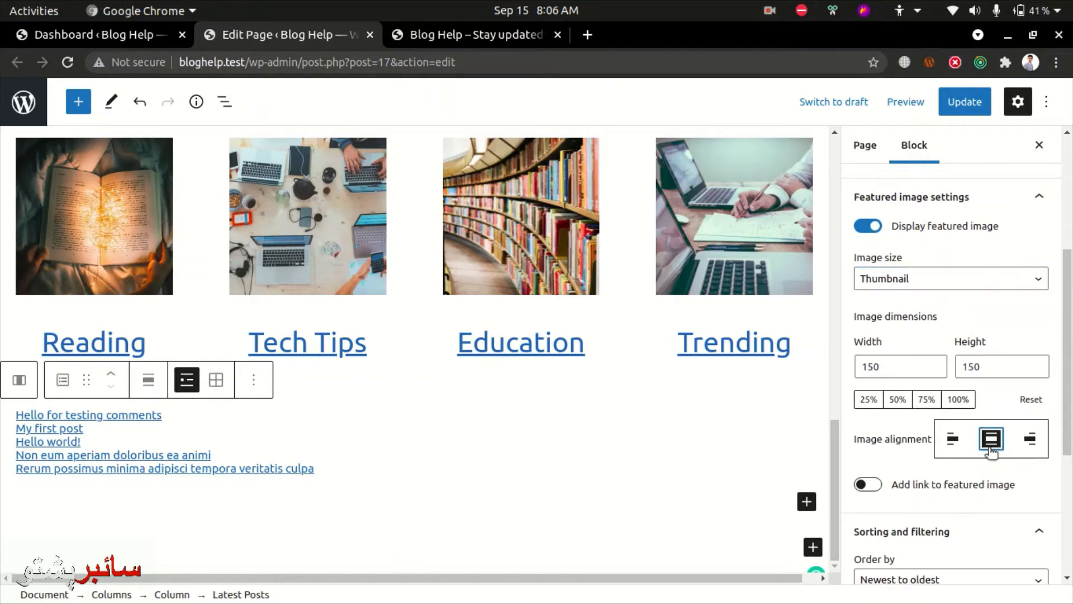
{"action": "scroll", "coordinate": [960, 514], "scroll_direction": "down", "scroll_amount": 1}
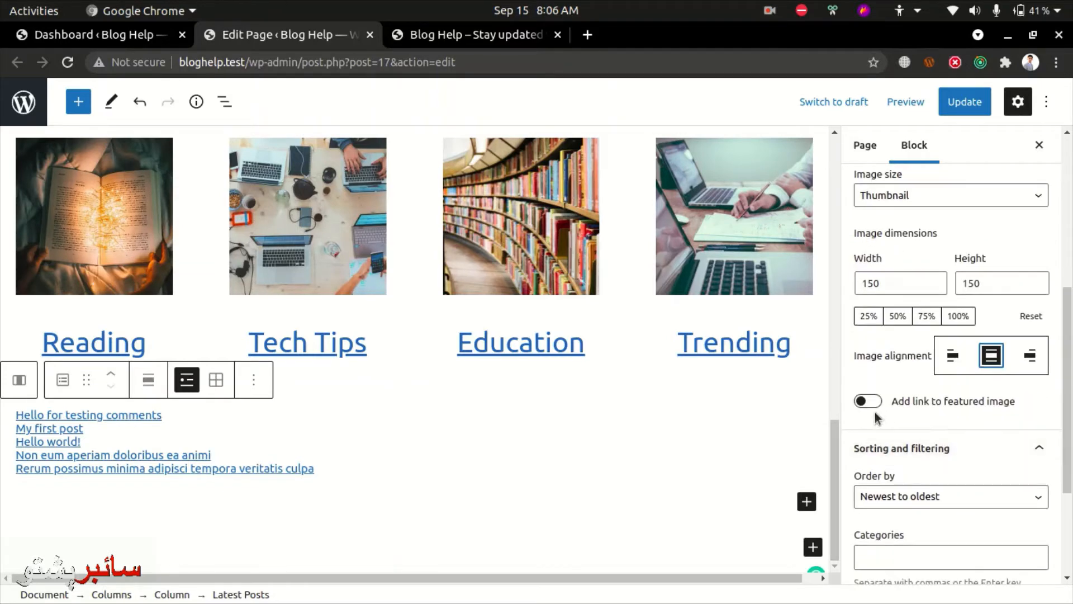
{"action": "left_click", "coordinate": [860, 401]}
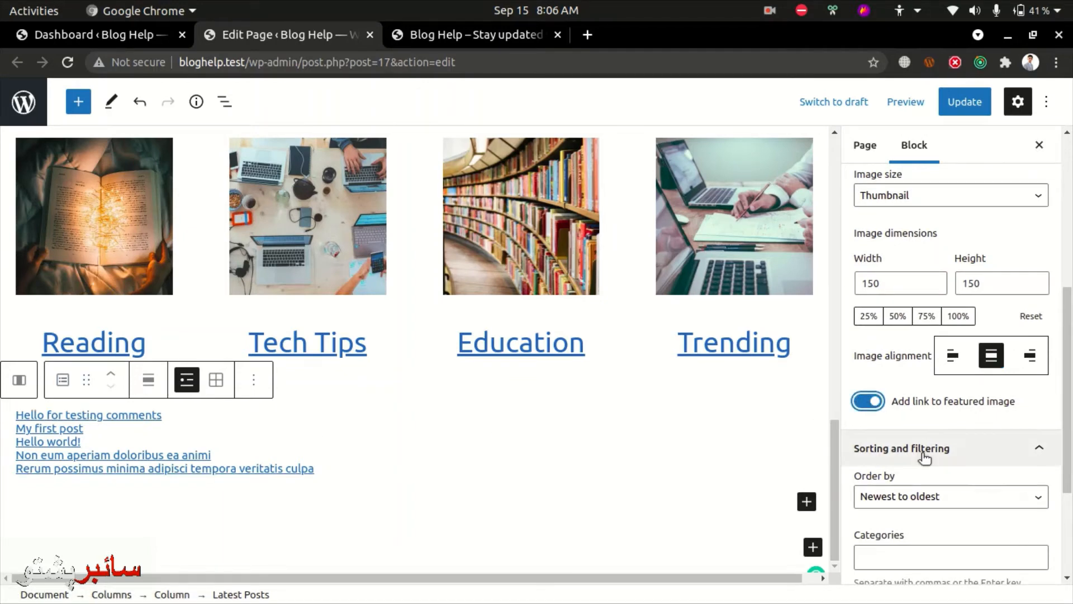
Check the sort order and author filter options of the Latest Posts block, keeping Newest to oldest and All.
{"action": "scroll", "coordinate": [925, 457], "scroll_direction": "down", "scroll_amount": 2}
{"action": "left_click", "coordinate": [964, 415]}
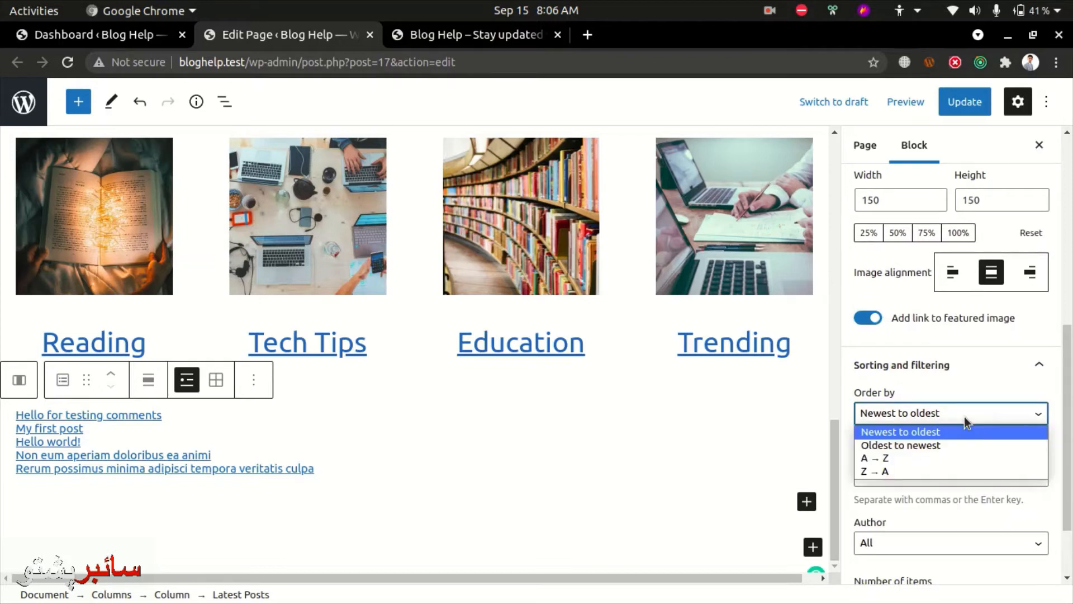
{"action": "left_click", "coordinate": [964, 417]}
{"action": "scroll", "coordinate": [950, 464], "scroll_direction": "down", "scroll_amount": 2}
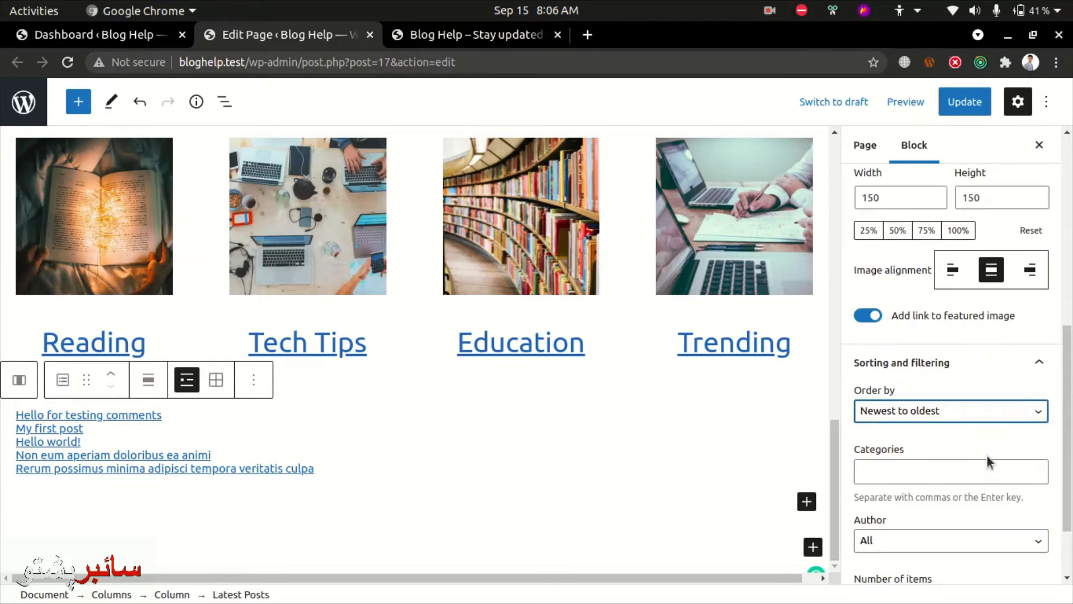
{"action": "left_click", "coordinate": [969, 460]}
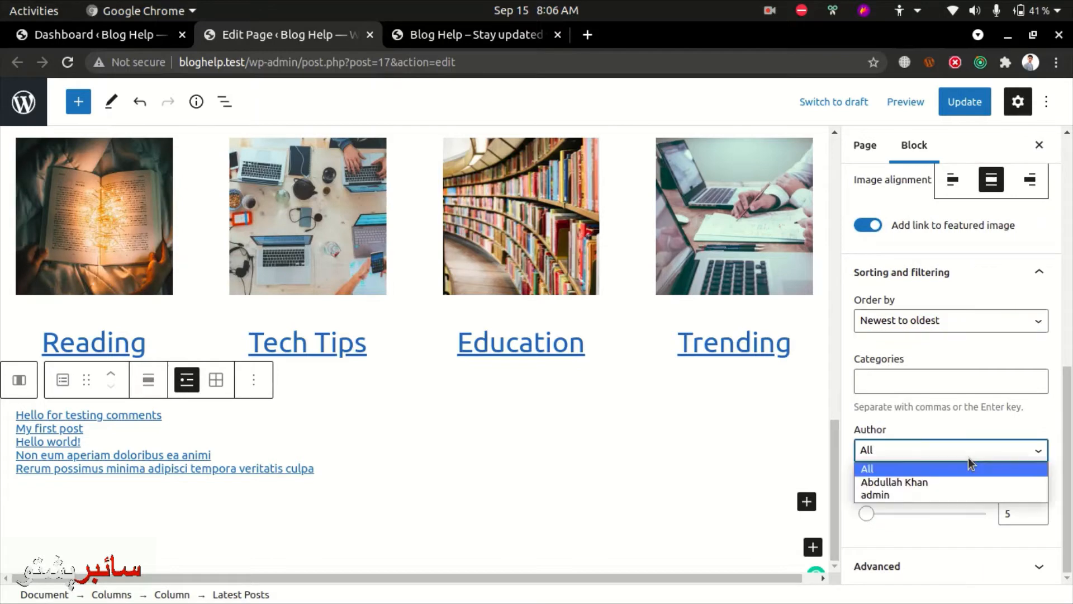
{"action": "left_click", "coordinate": [971, 467]}
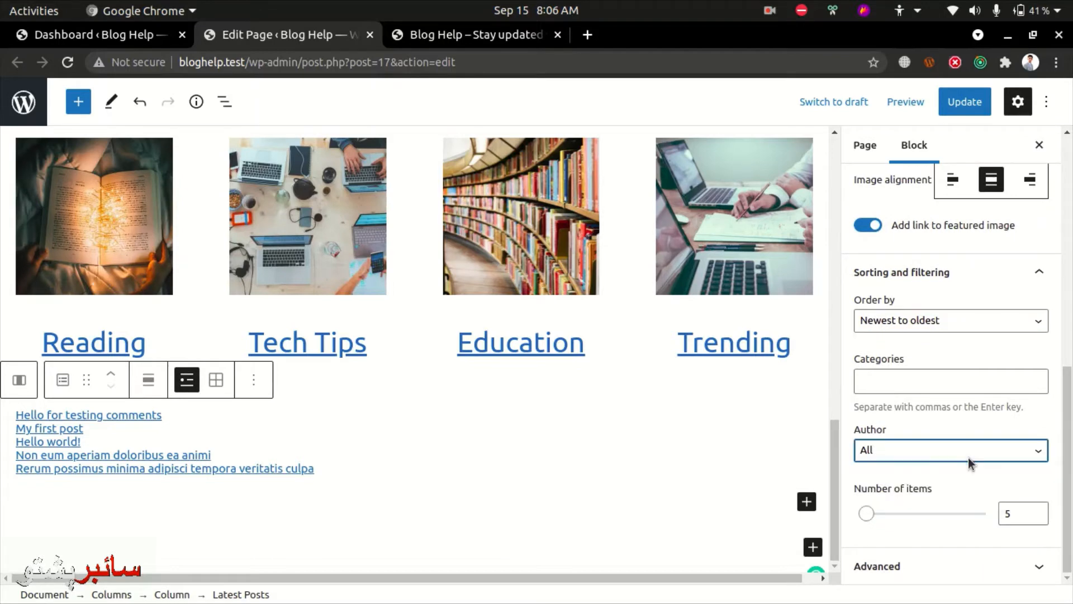
{"action": "left_click", "coordinate": [876, 450]}
{"action": "left_click", "coordinate": [877, 451]}
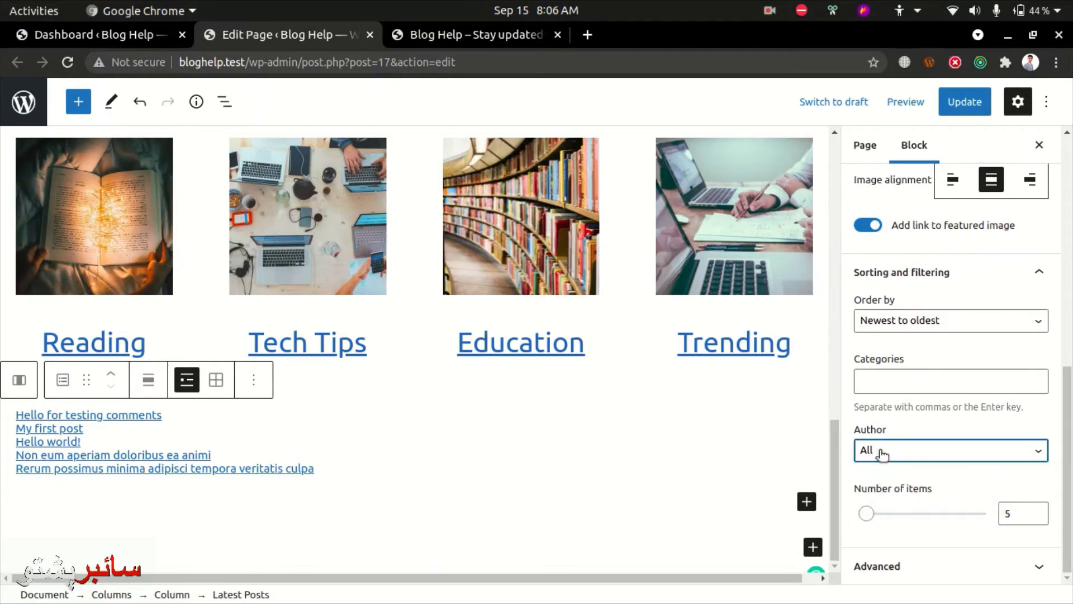
Try 4 and 8 as the number of items in the Latest Posts block and settle on 6.
{"action": "left_click", "coordinate": [1010, 513]}
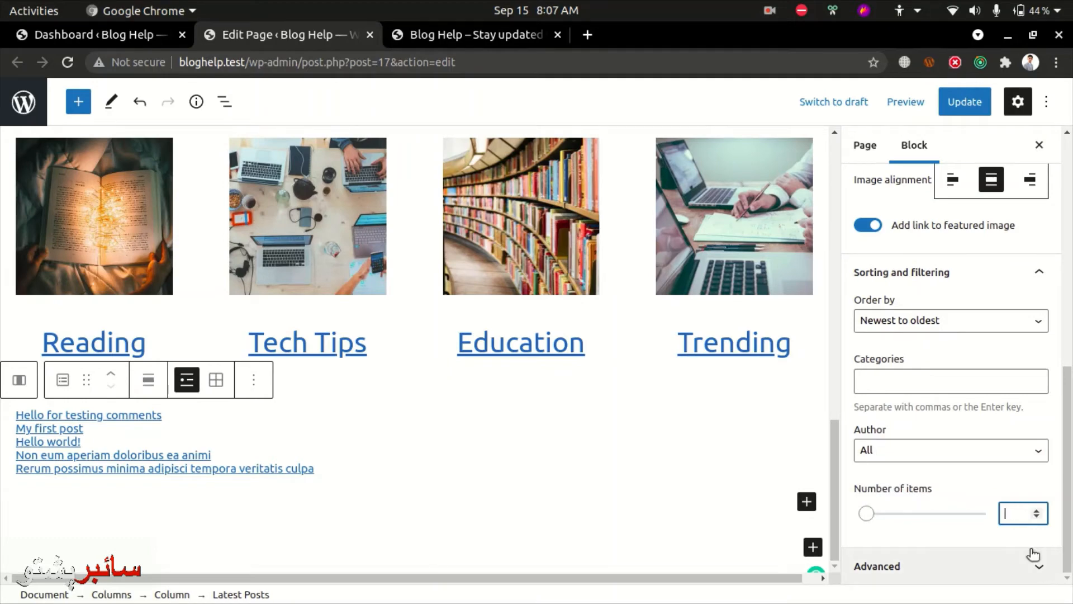
{"action": "type", "text": "4"}
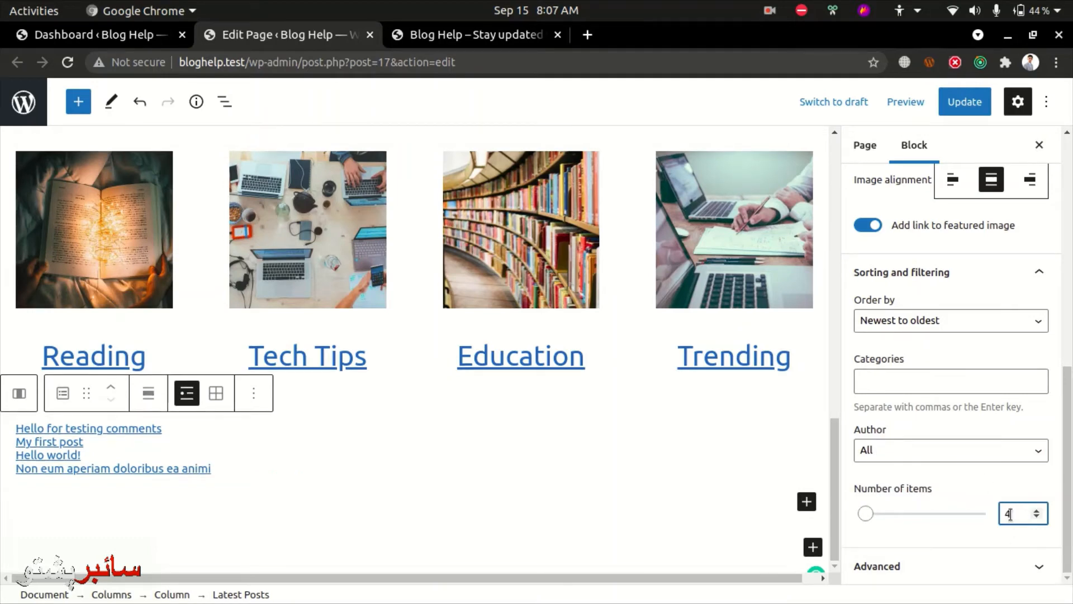
{"action": "key", "text": "BackSpace"}
{"action": "type", "text": "1"}
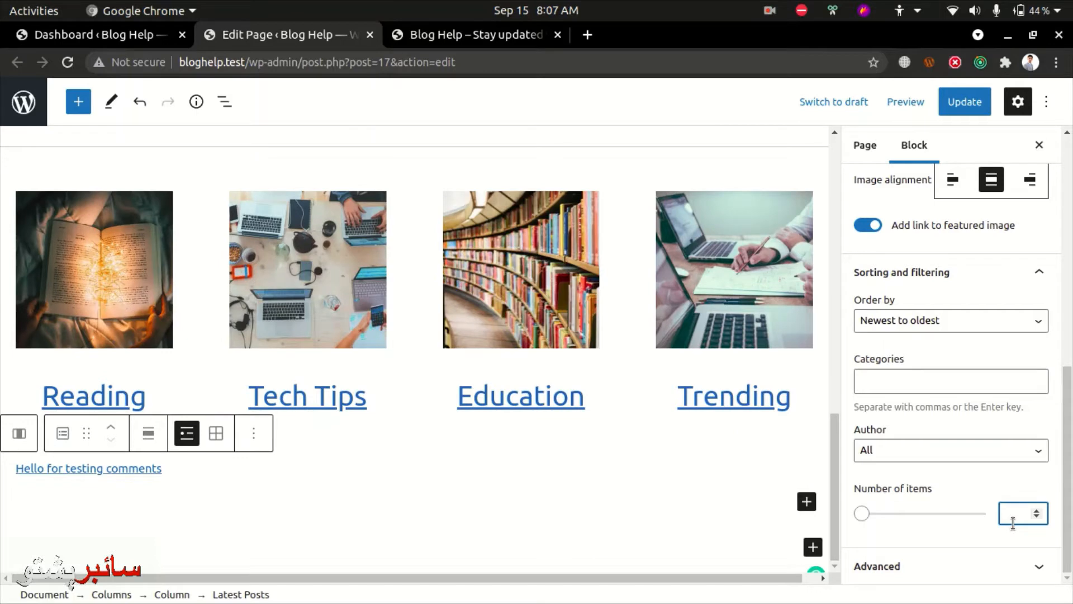
{"action": "type", "text": "8"}
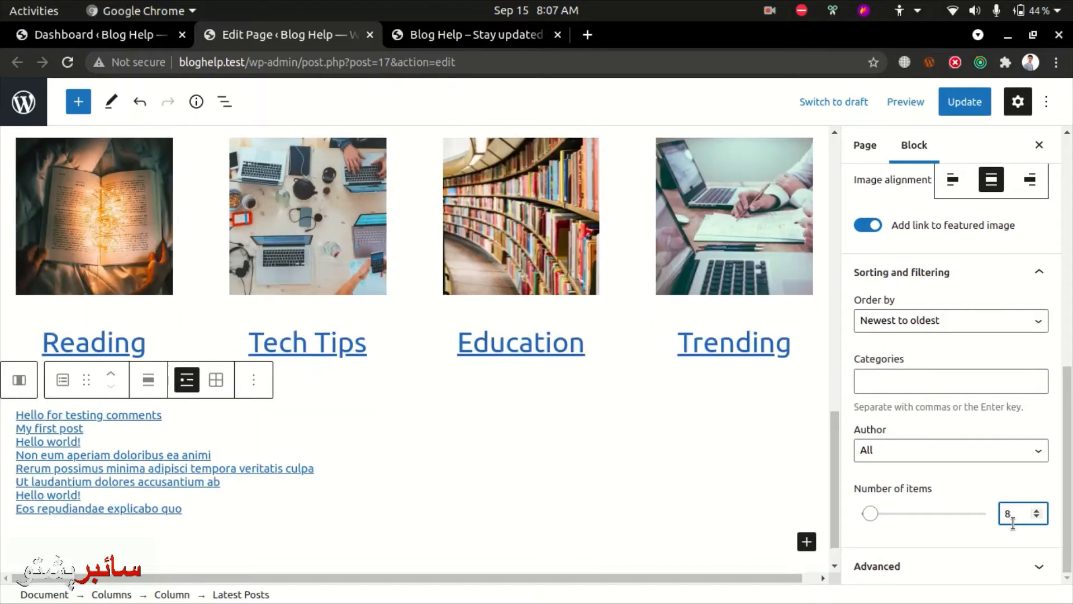
{"action": "key", "text": "BackSpace"}
{"action": "type", "text": "6"}
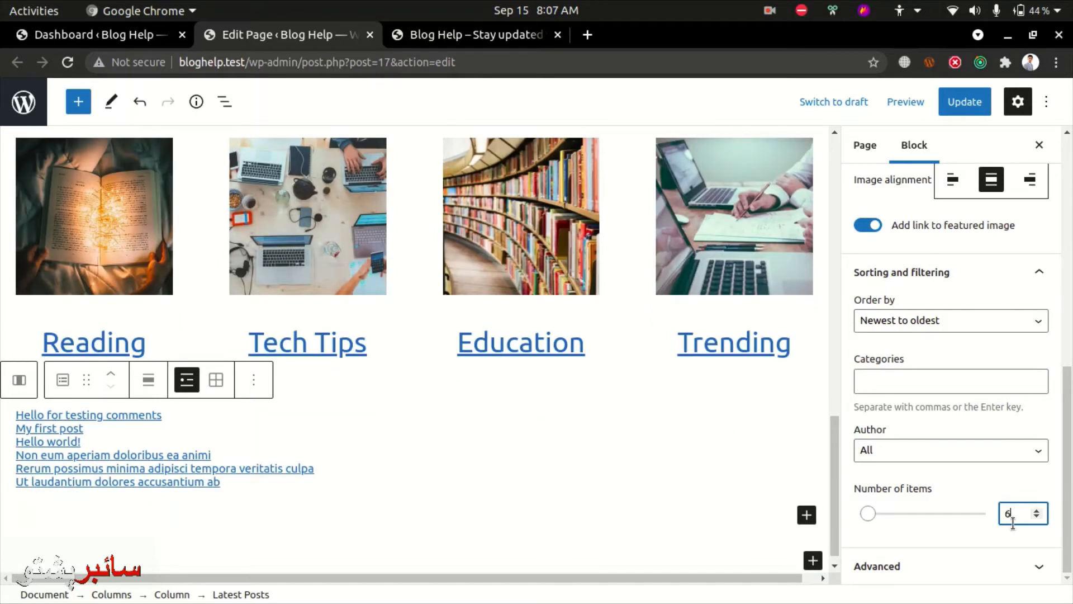
{"action": "left_click", "coordinate": [934, 580]}
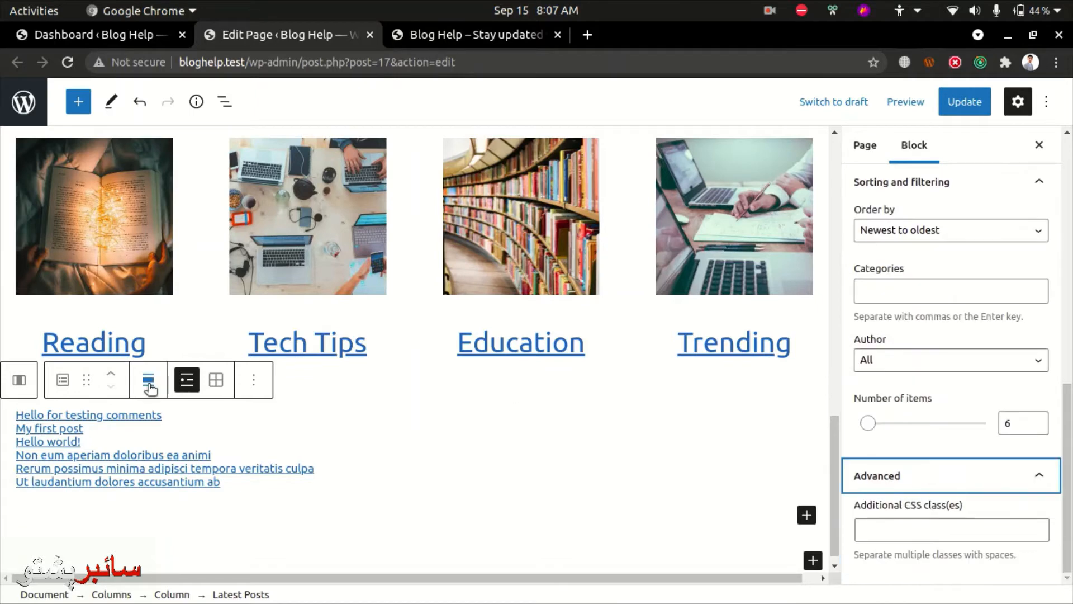
Switch the Latest Posts block to grid view with 3 columns and update the page.
{"action": "left_click", "coordinate": [218, 382]}
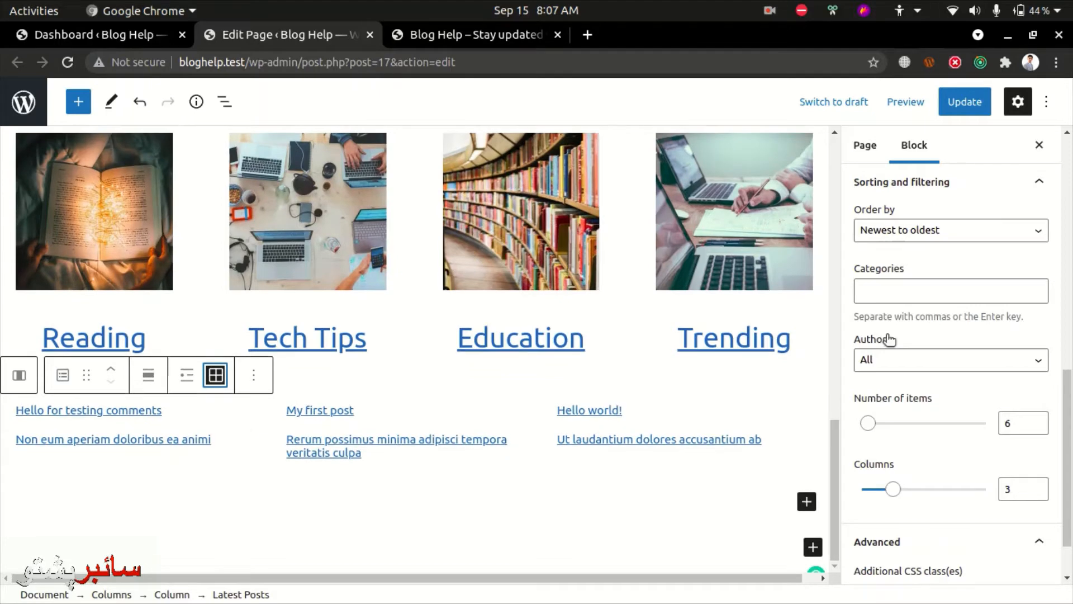
{"action": "scroll", "coordinate": [886, 339], "scroll_direction": "down", "scroll_amount": 1}
{"action": "left_click", "coordinate": [957, 110]}
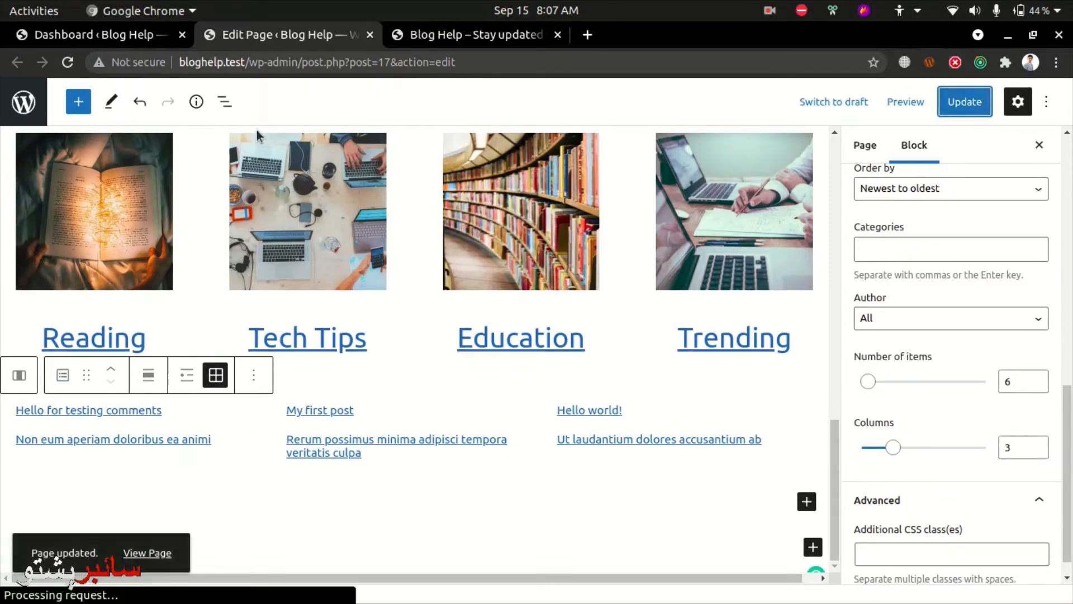
Reload the live Blog Help homepage and examine the latest posts grid below the categories.
{"action": "left_click", "coordinate": [444, 45]}
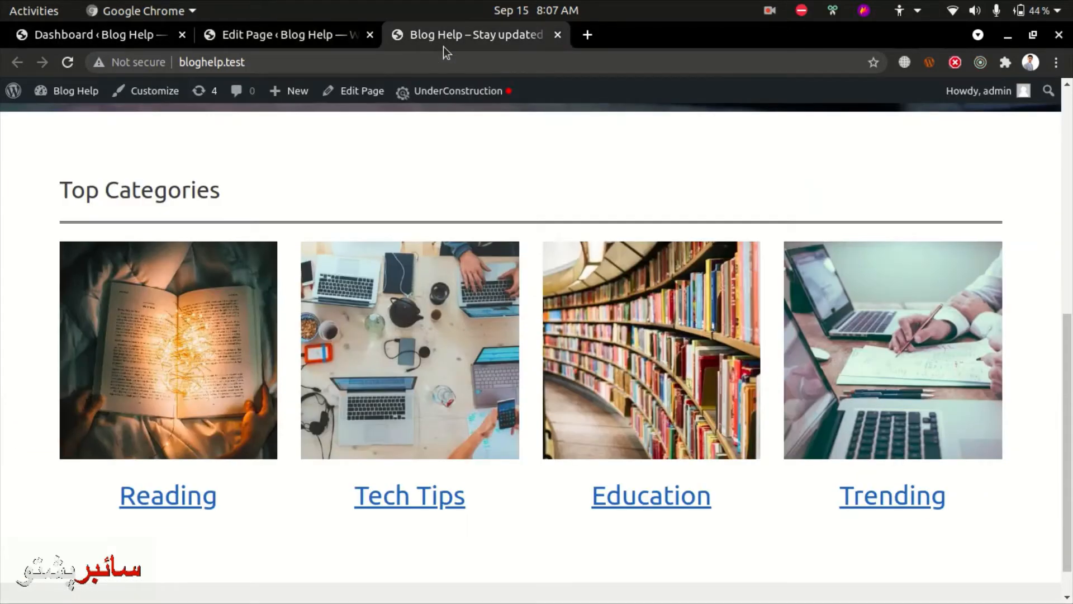
{"action": "key", "text": "F5"}
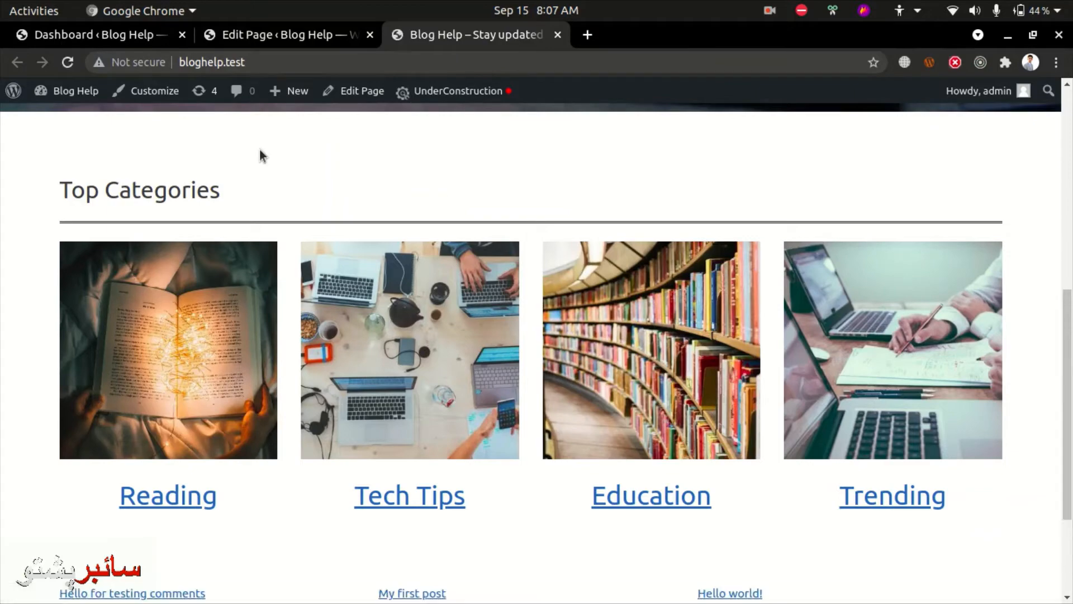
{"action": "scroll", "coordinate": [183, 298], "scroll_direction": "down", "scroll_amount": 3}
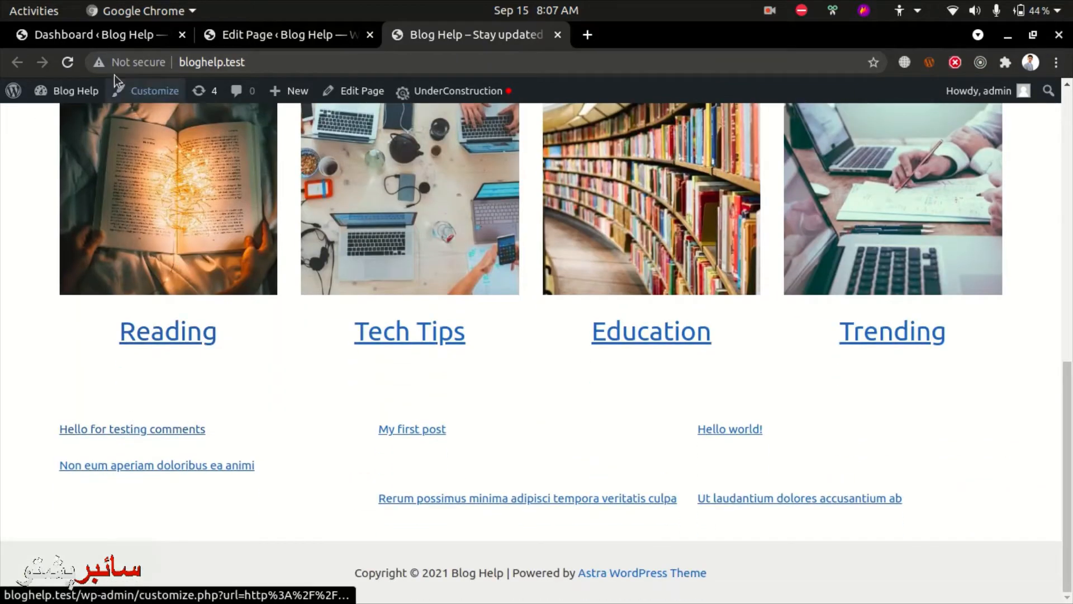
Show all posts in the dashboard and open the first five scheduled posts for editing in separate browser tabs.
{"action": "left_click", "coordinate": [106, 34]}
{"action": "left_click", "coordinate": [50, 218]}
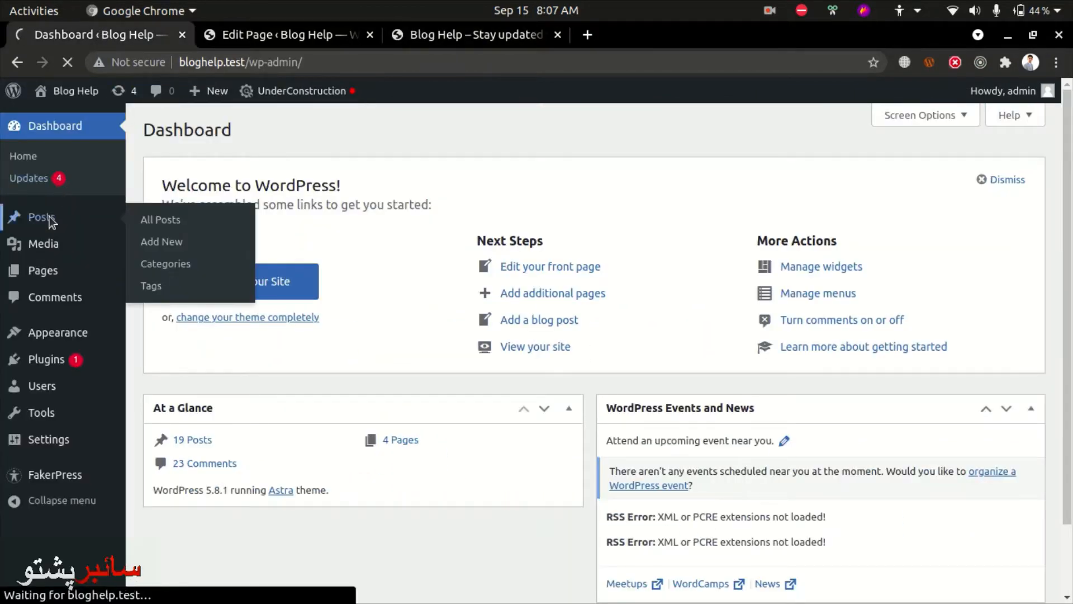
{"action": "left_click", "coordinate": [188, 282], "text": "ctrl"}
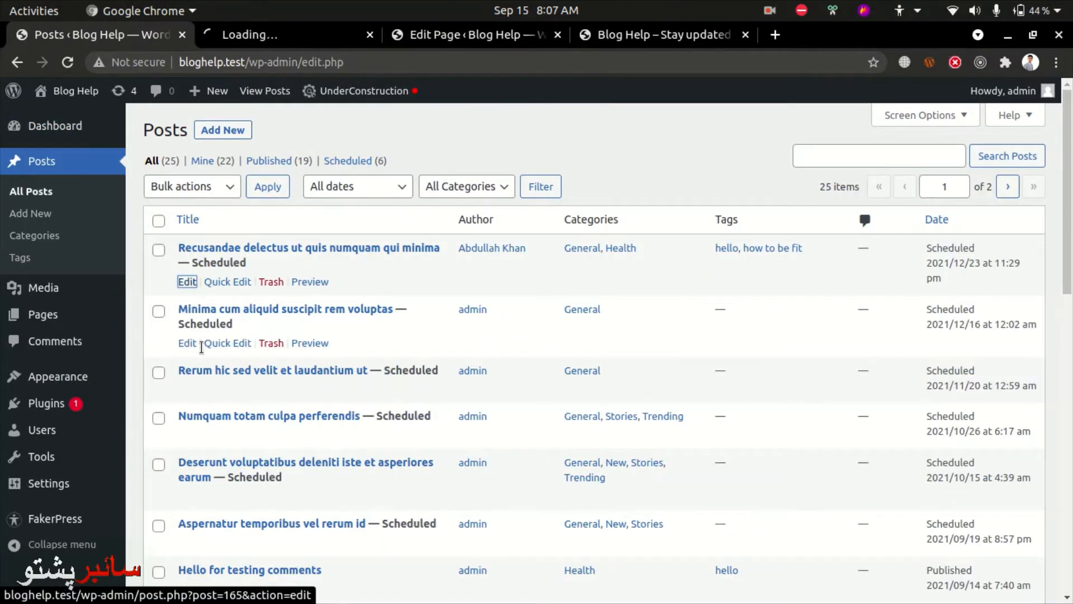
{"action": "left_click", "coordinate": [187, 343], "text": "ctrl"}
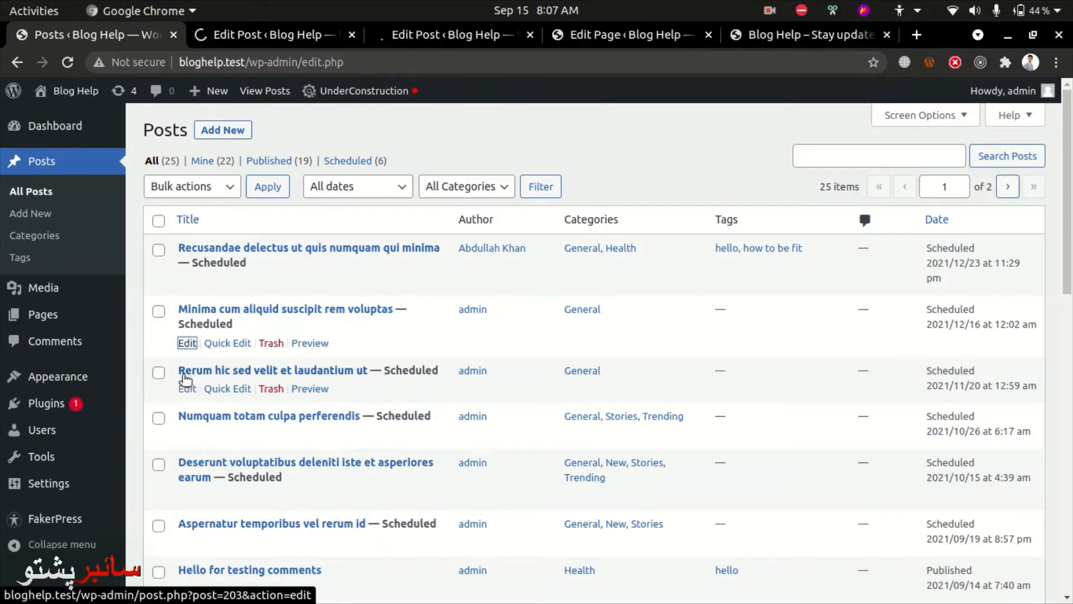
{"action": "left_click", "coordinate": [185, 390], "text": "ctrl"}
{"action": "left_click", "coordinate": [187, 431], "text": "ctrl"}
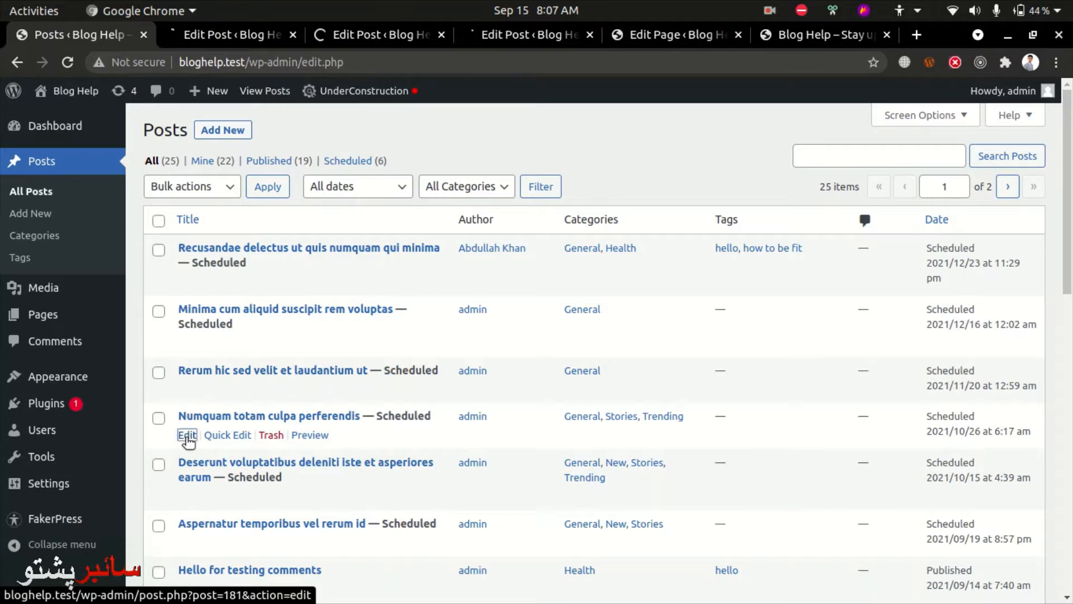
{"action": "left_click", "coordinate": [188, 497], "text": "ctrl"}
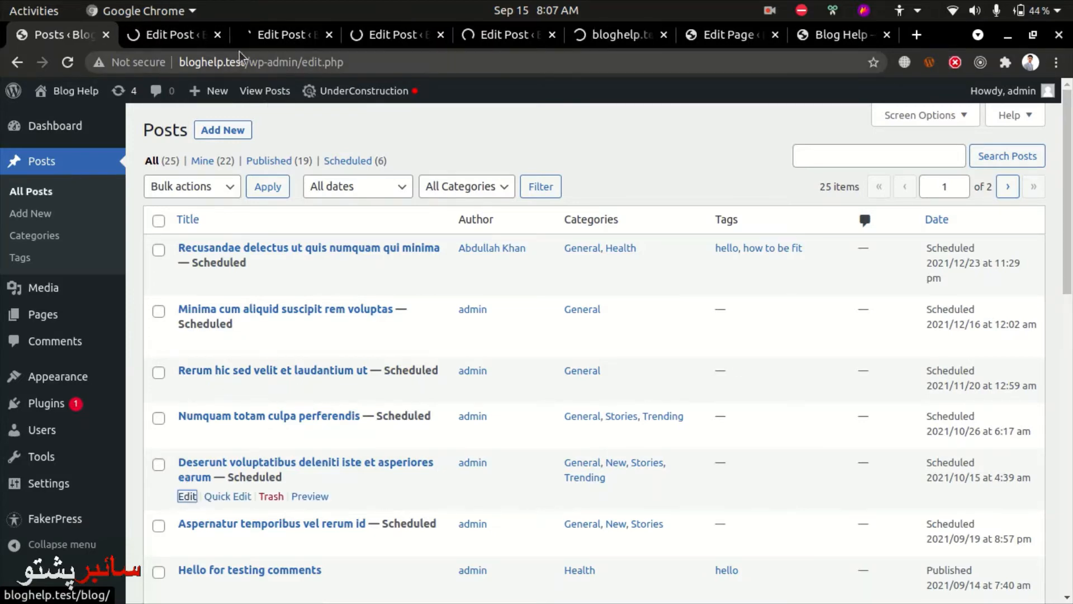
Open the featured image selection for the post "Recusandae delectus ut quis numquam qui minima" and browse the media library.
{"action": "left_click", "coordinate": [178, 35]}
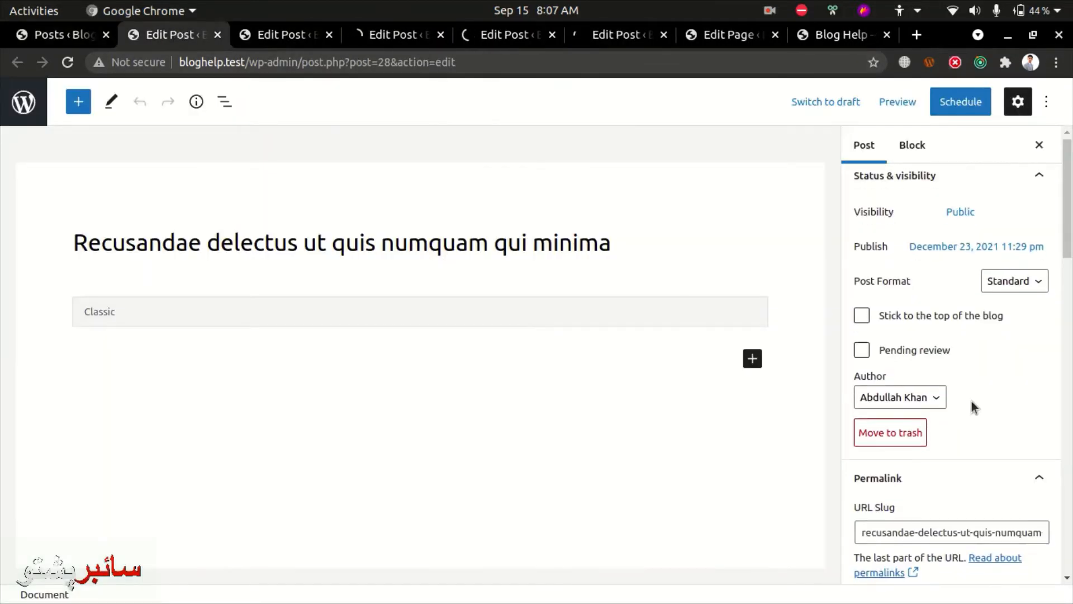
{"action": "scroll", "coordinate": [972, 403], "scroll_direction": "down", "scroll_amount": 2}
{"action": "scroll", "coordinate": [974, 419], "scroll_direction": "down", "scroll_amount": 3}
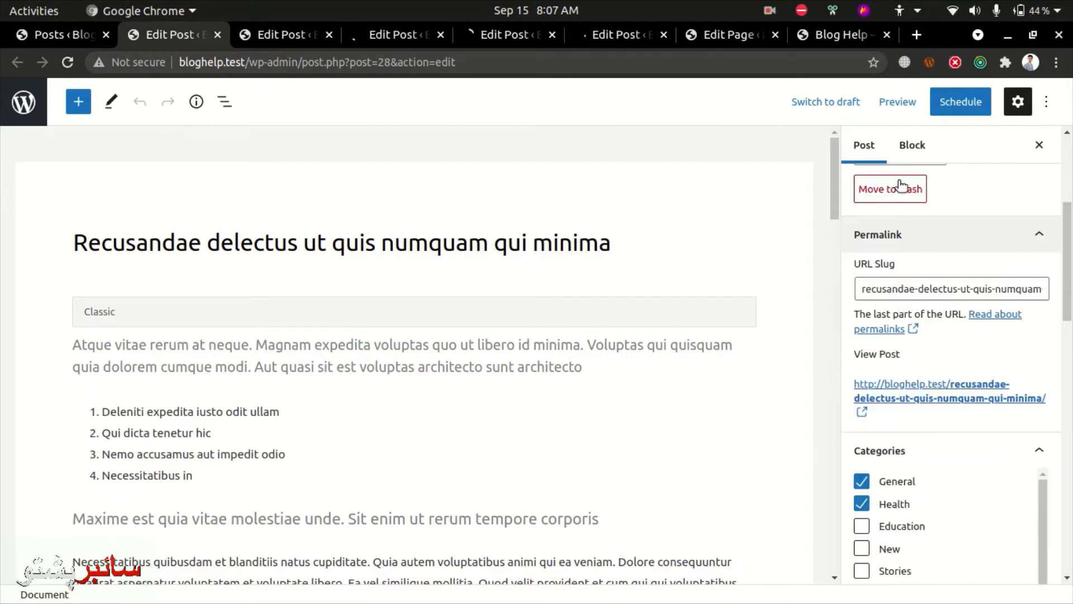
{"action": "left_click", "coordinate": [1015, 103]}
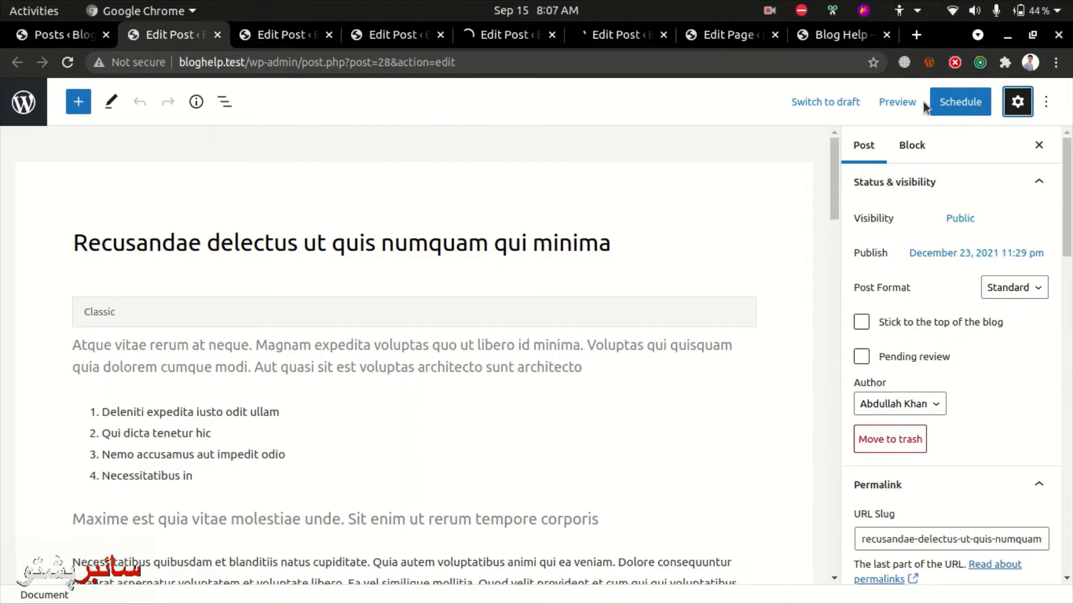
{"action": "scroll", "coordinate": [946, 351], "scroll_direction": "down", "scroll_amount": 1}
{"action": "scroll", "coordinate": [924, 277], "scroll_direction": "down", "scroll_amount": 2}
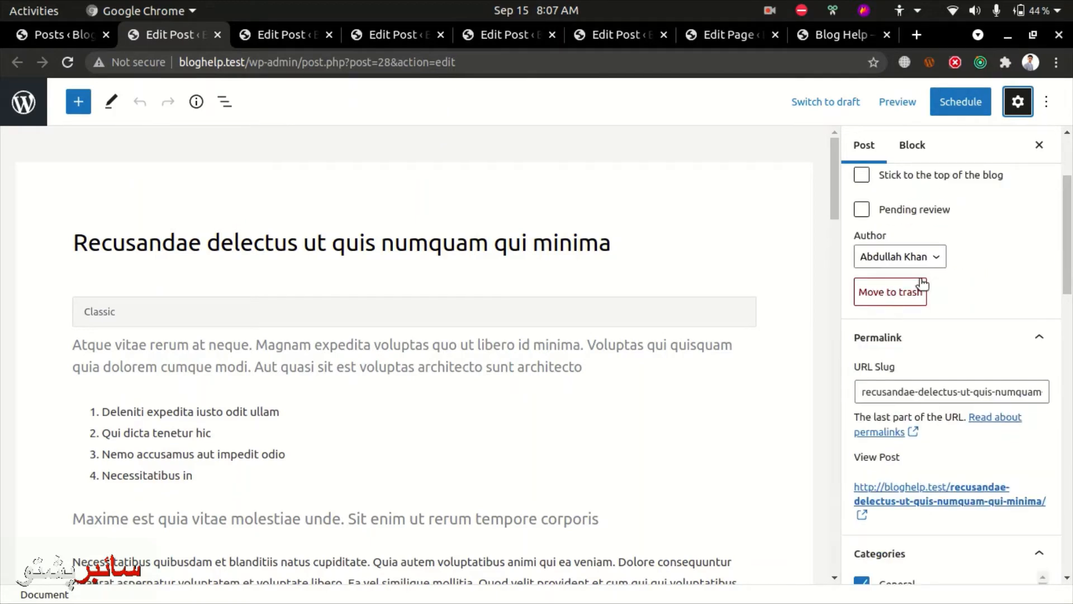
{"action": "scroll", "coordinate": [923, 277], "scroll_direction": "up", "scroll_amount": 3}
{"action": "scroll", "coordinate": [957, 361], "scroll_direction": "down", "scroll_amount": 10}
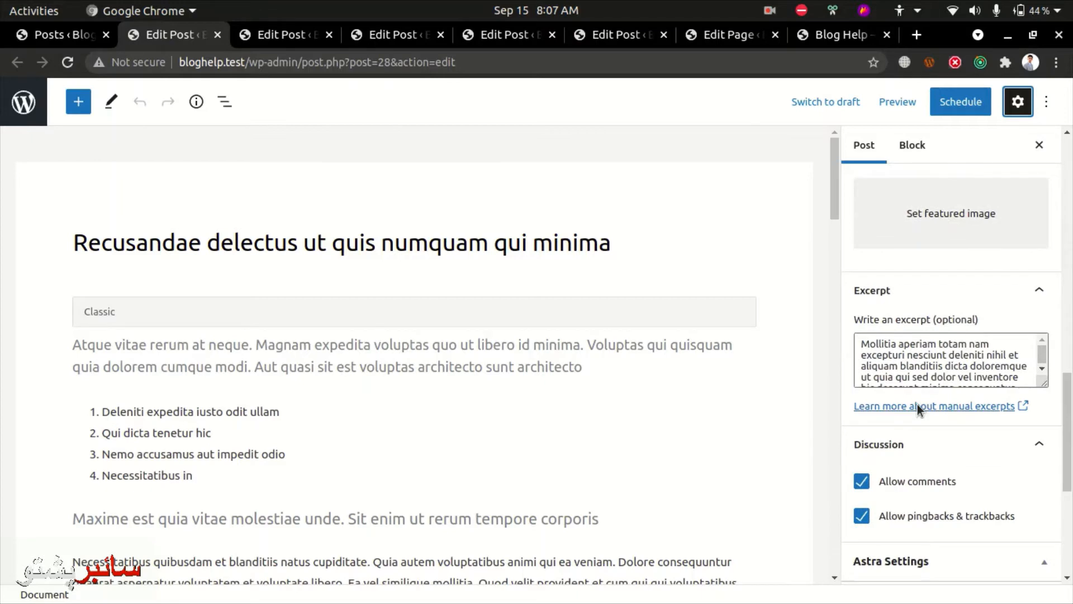
{"action": "scroll", "coordinate": [917, 404], "scroll_direction": "up", "scroll_amount": 1}
{"action": "left_click", "coordinate": [930, 282]}
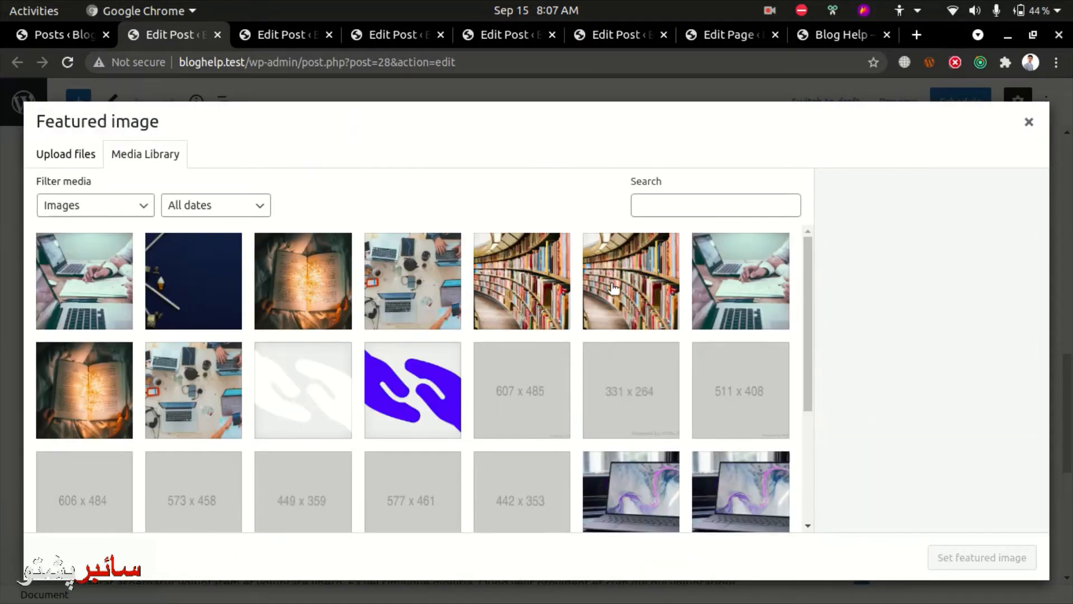
{"action": "scroll", "coordinate": [652, 403], "scroll_direction": "down", "scroll_amount": 3}
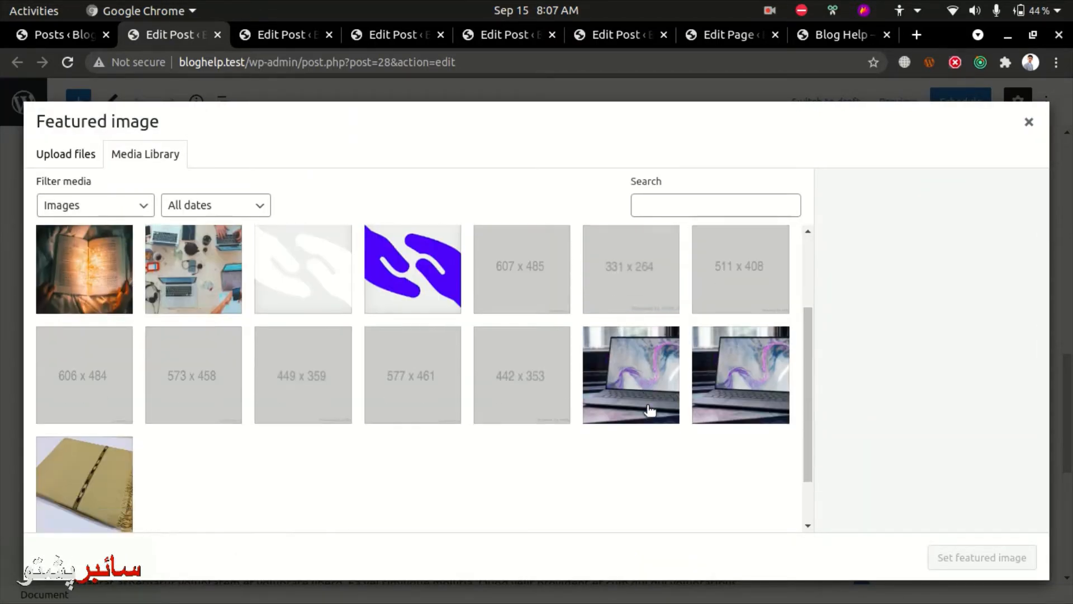
{"action": "scroll", "coordinate": [648, 412], "scroll_direction": "up", "scroll_amount": 5}
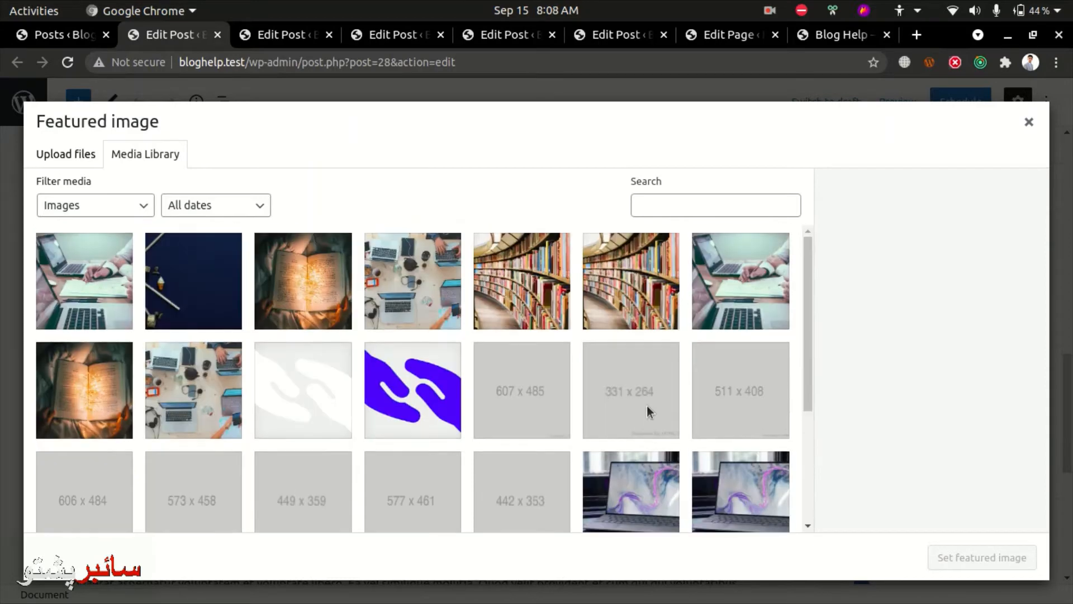
{"action": "left_click", "coordinate": [774, 10]}
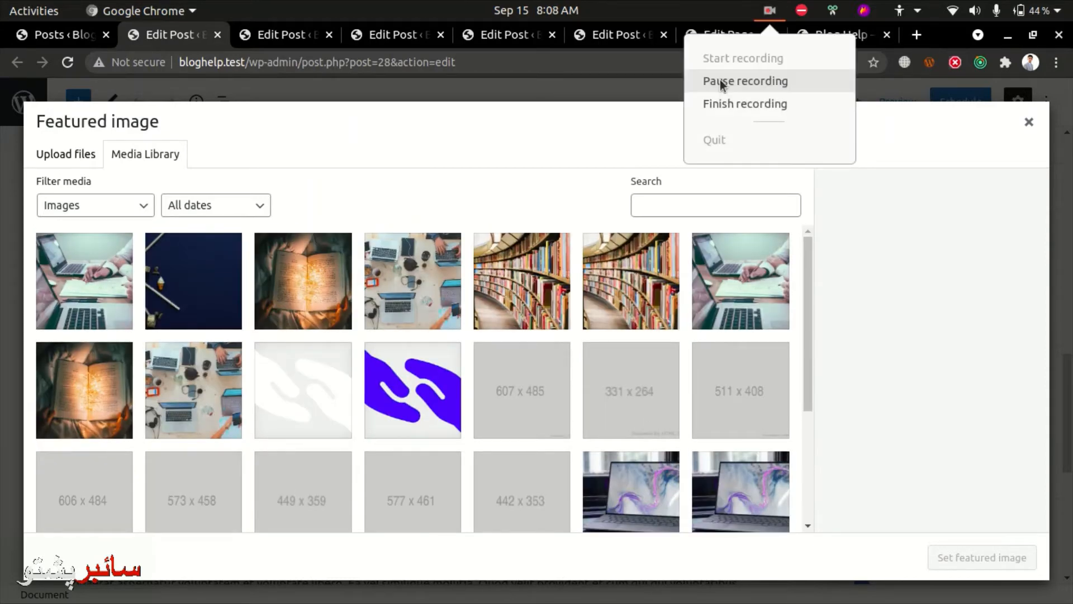
{"action": "left_click", "coordinate": [721, 79]}
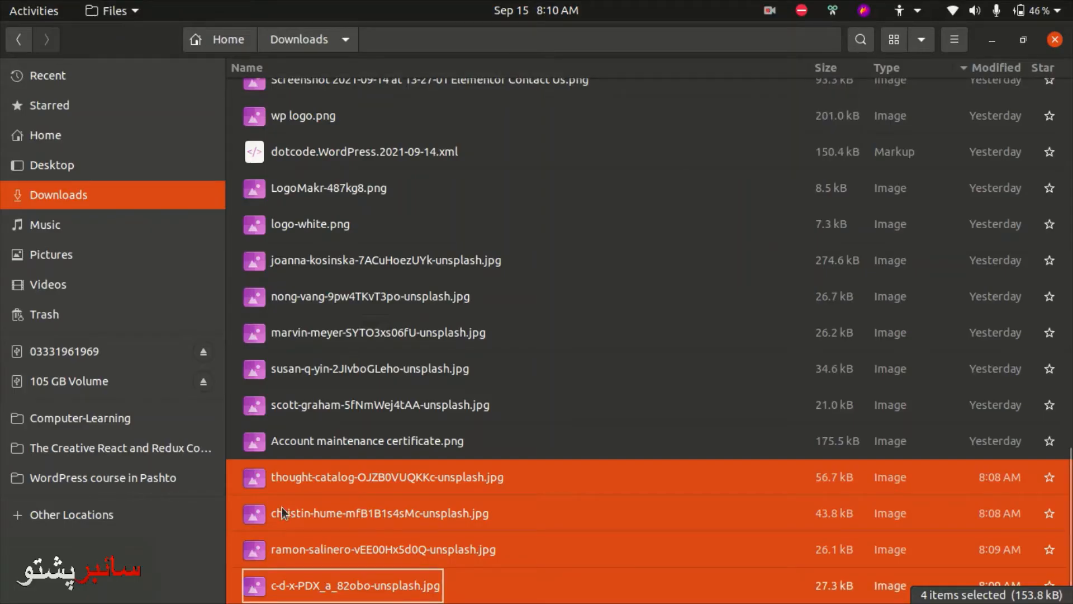
Upload the four selected Unsplash images from the Downloads folder into the media library.
{"action": "key", "text": "alt+Tab"}
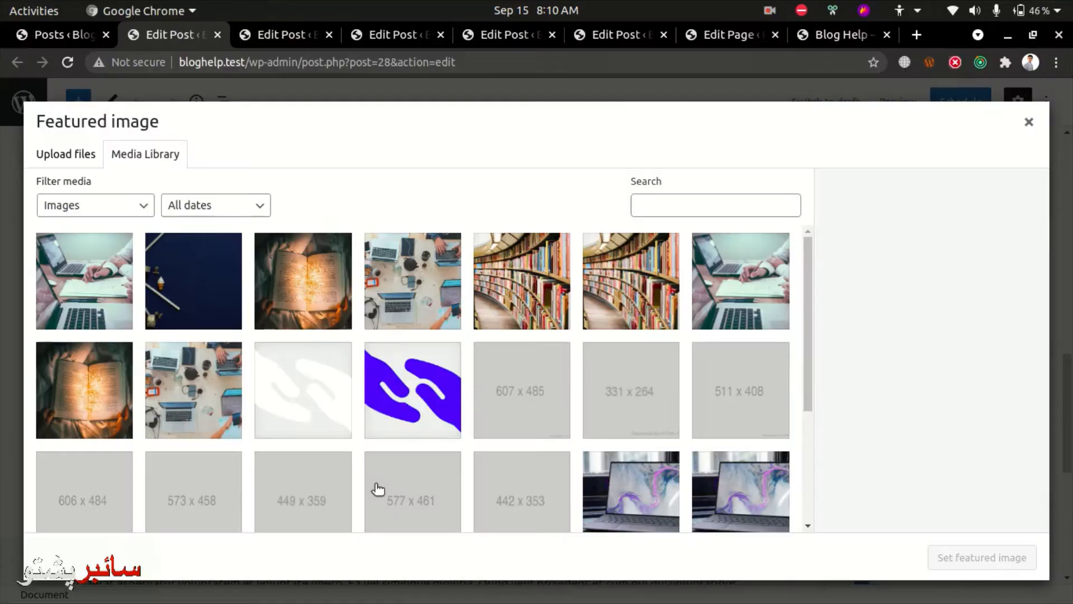
{"action": "key", "text": "alt+Tab"}
{"action": "key", "text": "alt+Tab"}
{"action": "left_click_drag", "start_coordinate": [334, 565], "coordinate": [391, 319]}
Set the uploaded image of hands on a laptop as the post's featured image and return to its status settings.
{"action": "left_click", "coordinate": [303, 275]}
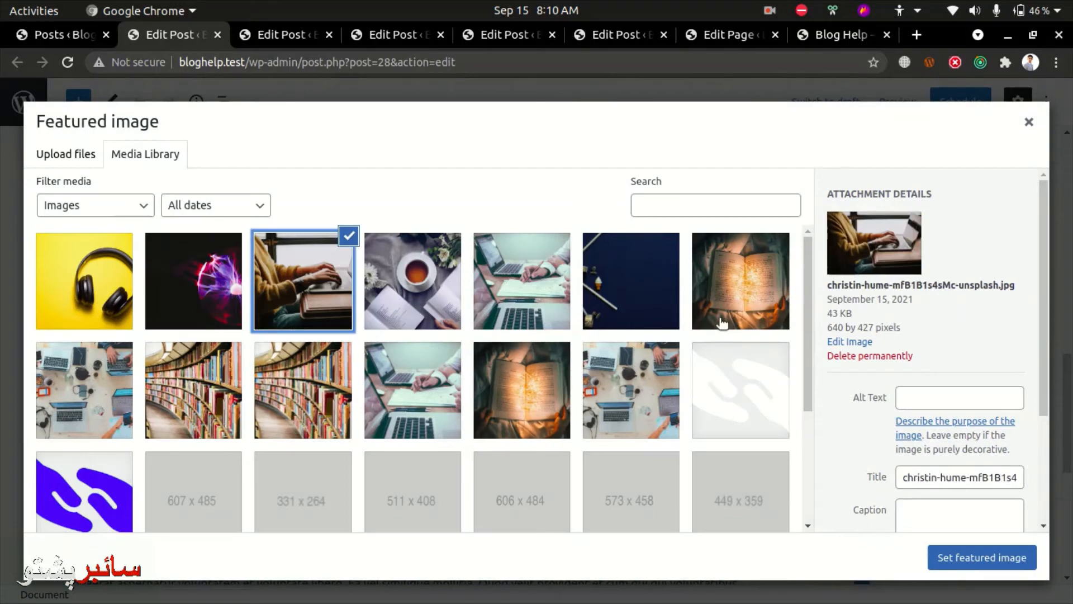
{"action": "left_click", "coordinate": [962, 556]}
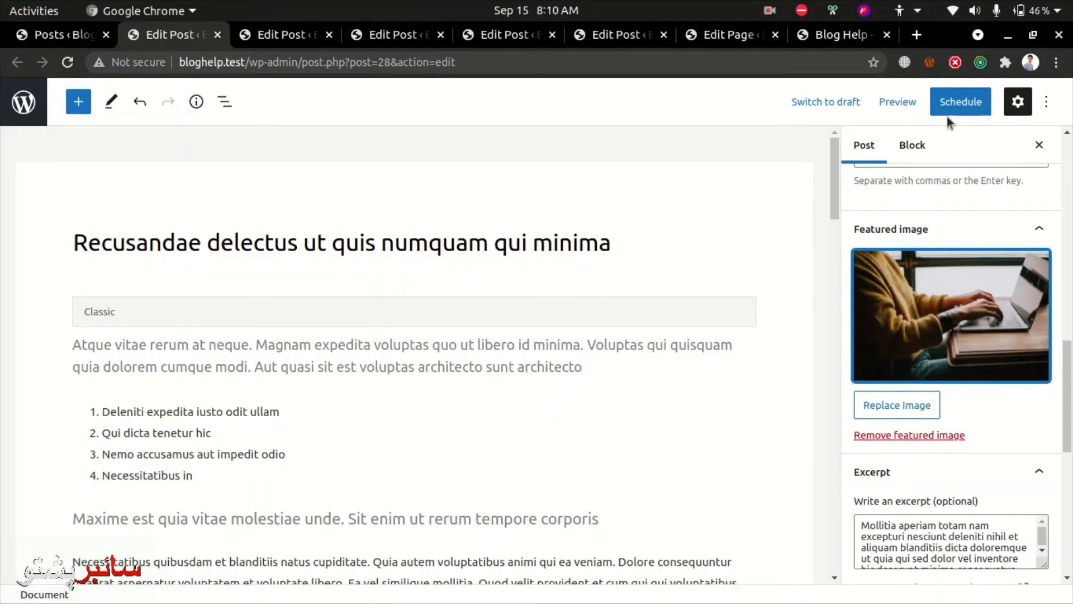
{"action": "scroll", "coordinate": [959, 211], "scroll_direction": "up", "scroll_amount": 3}
{"action": "scroll", "coordinate": [959, 204], "scroll_direction": "up", "scroll_amount": 10}
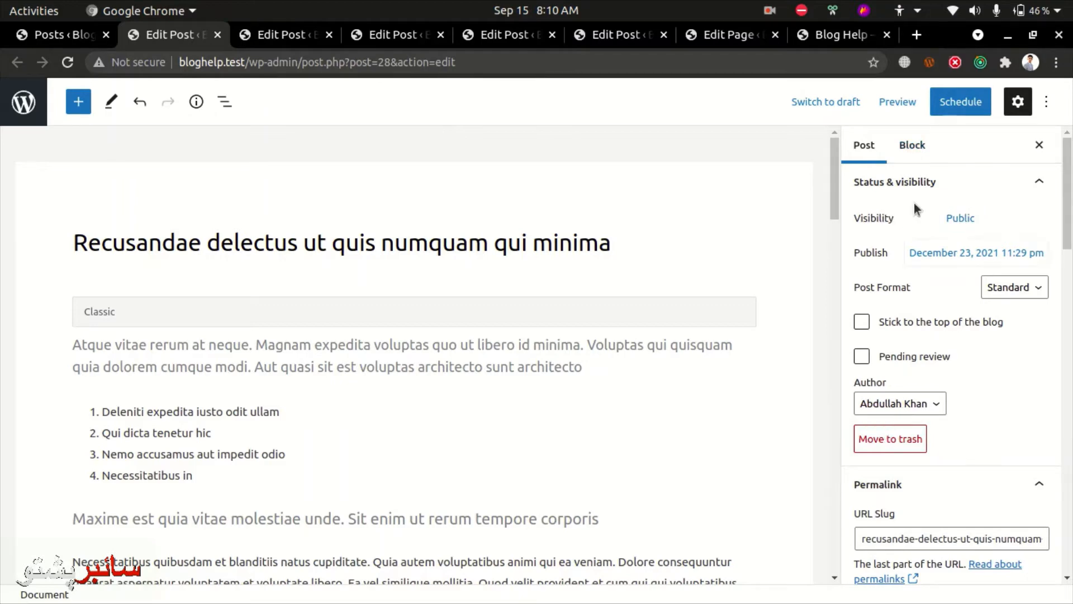
Save the scheduled post with its new featured image, view it on the site and close that view.
{"action": "left_click", "coordinate": [958, 99]}
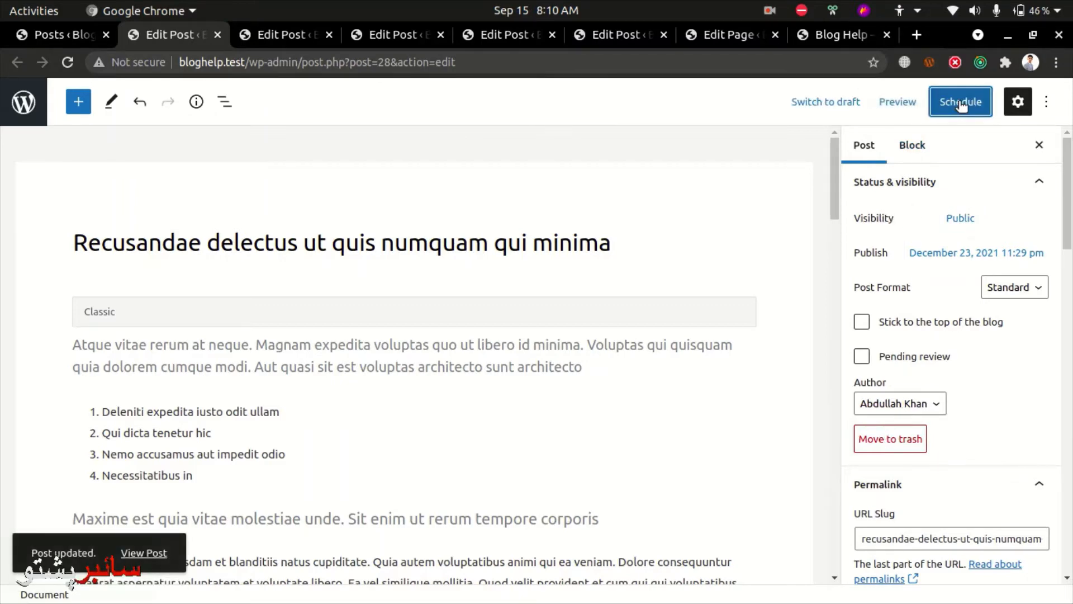
{"action": "left_click", "coordinate": [129, 558]}
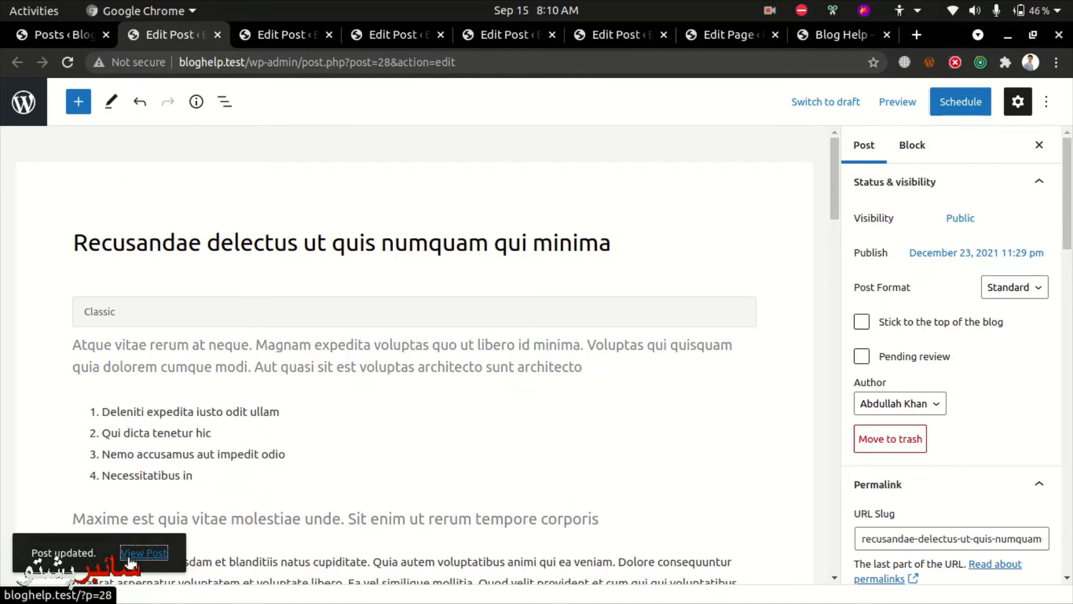
{"action": "left_click", "coordinate": [267, 37]}
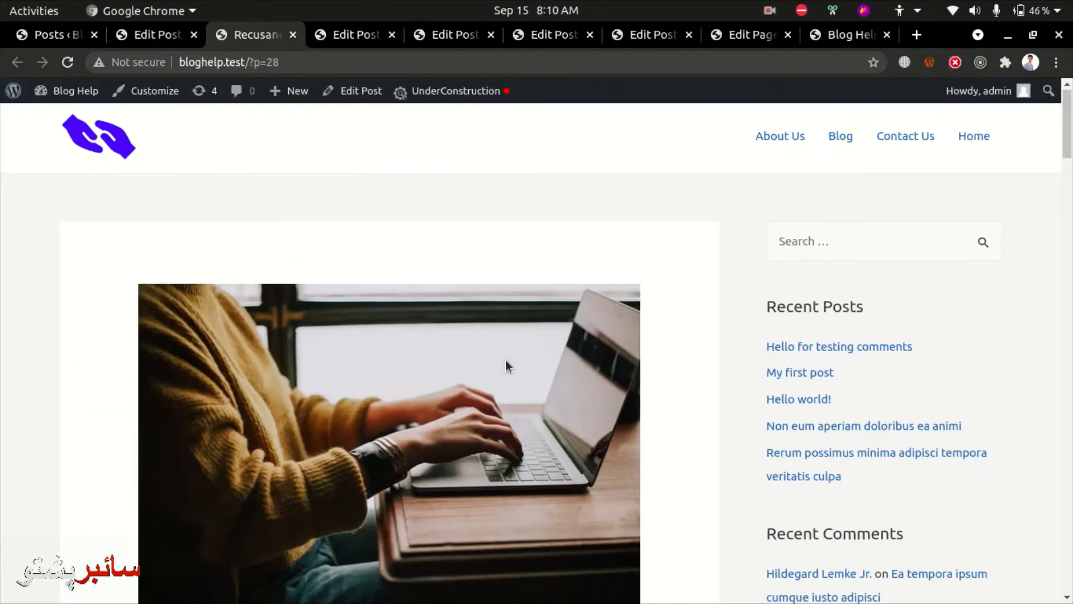
{"action": "scroll", "coordinate": [505, 366], "scroll_direction": "down", "scroll_amount": 4}
{"action": "key", "text": "ctrl+w"}
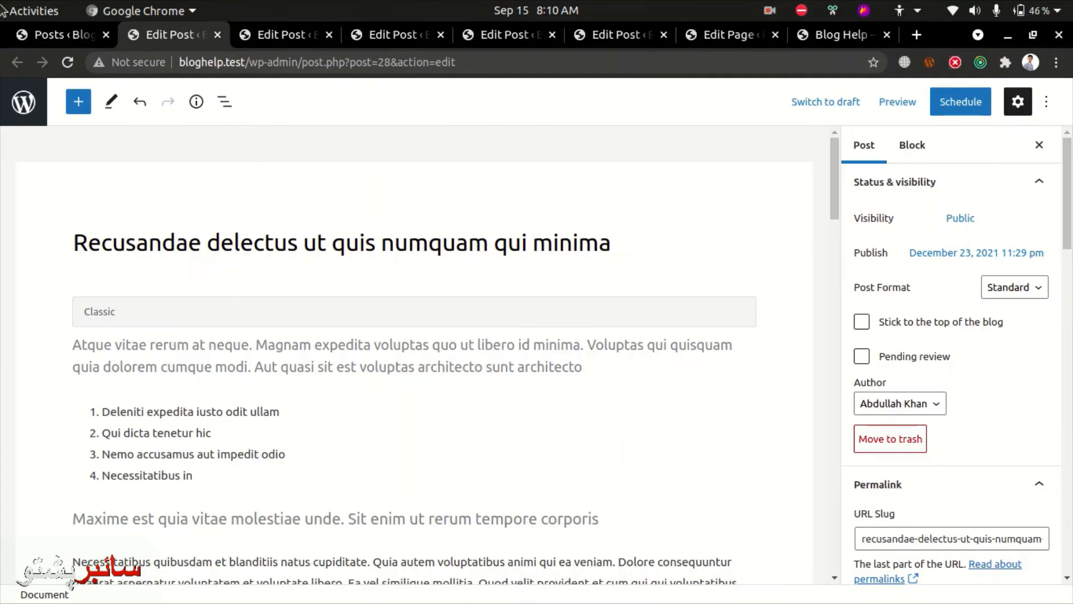
{"action": "scroll", "coordinate": [893, 474], "scroll_direction": "down", "scroll_amount": 2}
{"action": "scroll", "coordinate": [968, 506], "scroll_direction": "down", "scroll_amount": 5}
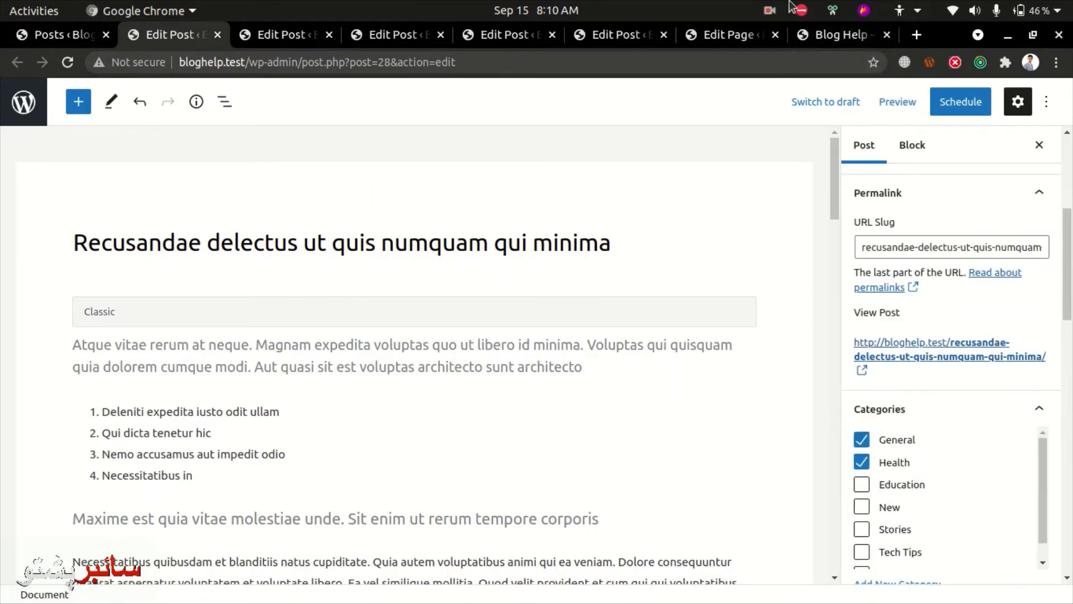
{"action": "left_click", "coordinate": [771, 8]}
{"action": "left_click", "coordinate": [736, 75]}
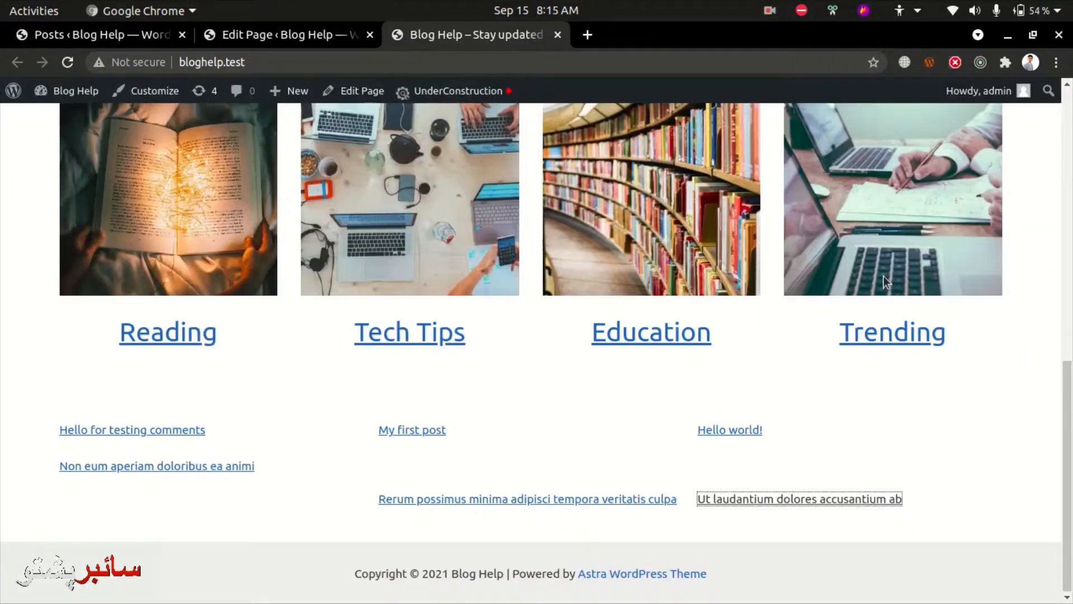
Open "Ut laudantium dolores accusantium ab" and "Rerum possimus minima adipisci tempora veritatis culpa" from the homepage's post grid in separate tabs for editing.
{"action": "scroll", "coordinate": [929, 438], "scroll_direction": "down", "scroll_amount": 3}
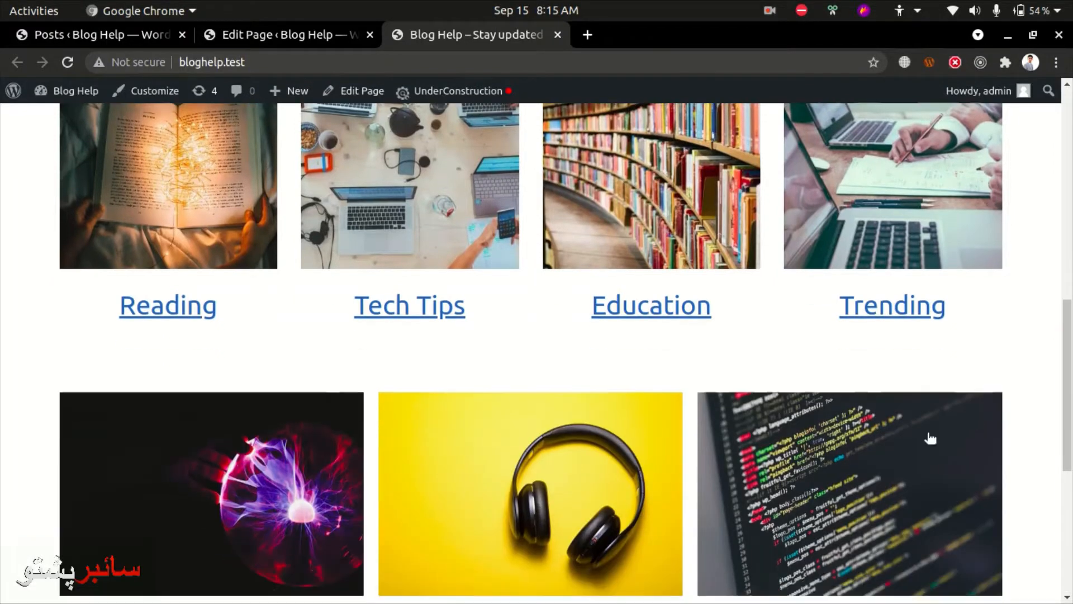
{"action": "scroll", "coordinate": [766, 380], "scroll_direction": "down", "scroll_amount": 3}
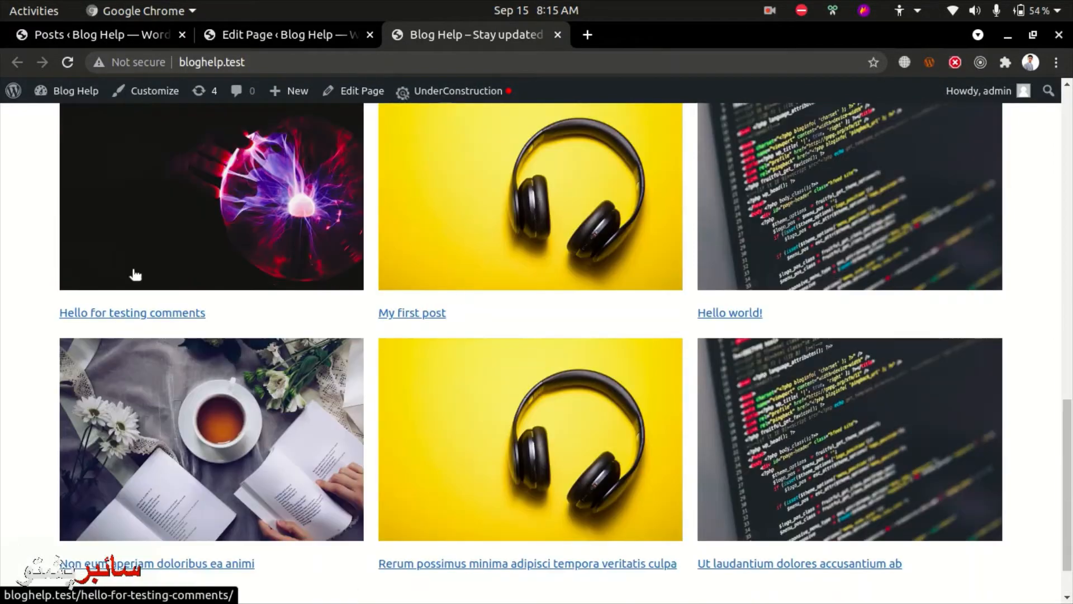
{"action": "scroll", "coordinate": [802, 297], "scroll_direction": "up", "scroll_amount": 2}
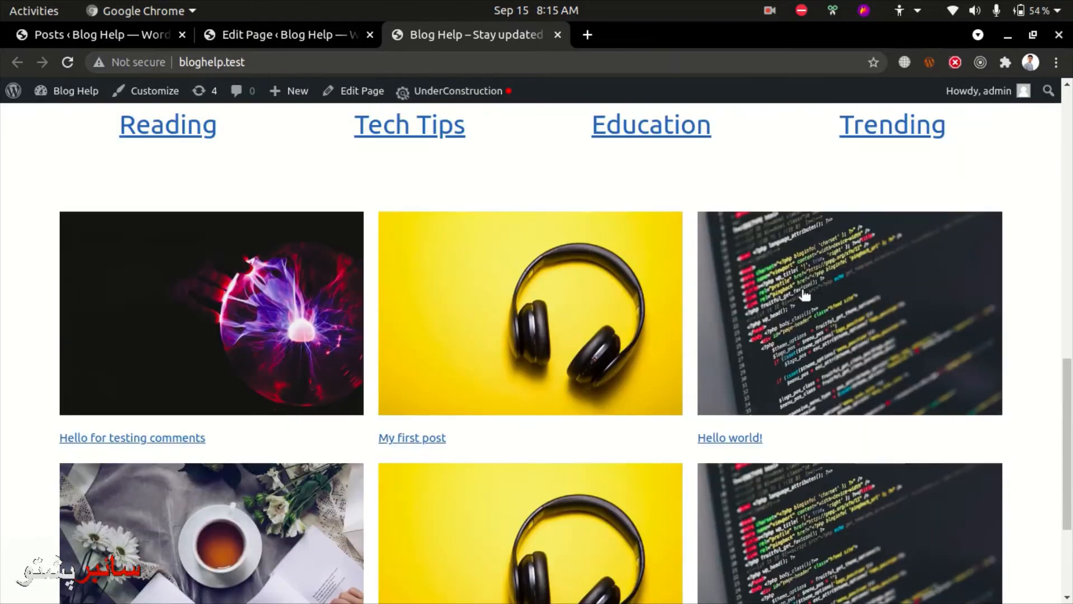
{"action": "scroll", "coordinate": [1006, 311], "scroll_direction": "down", "scroll_amount": 3}
{"action": "scroll", "coordinate": [810, 348], "scroll_direction": "down", "scroll_amount": 1}
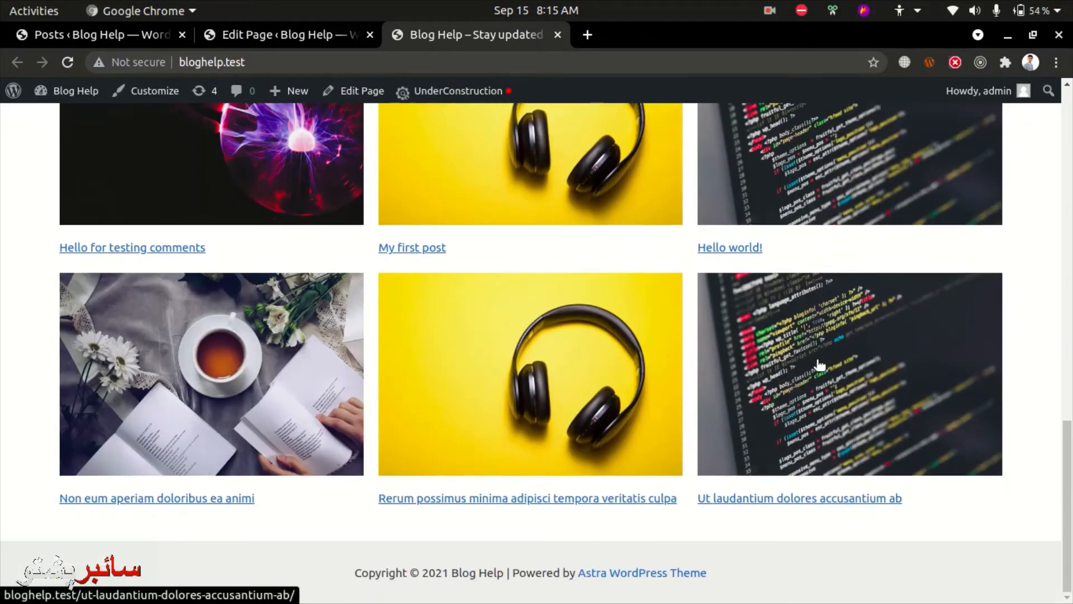
{"action": "middle_click", "coordinate": [797, 399]}
{"action": "middle_click", "coordinate": [571, 332]}
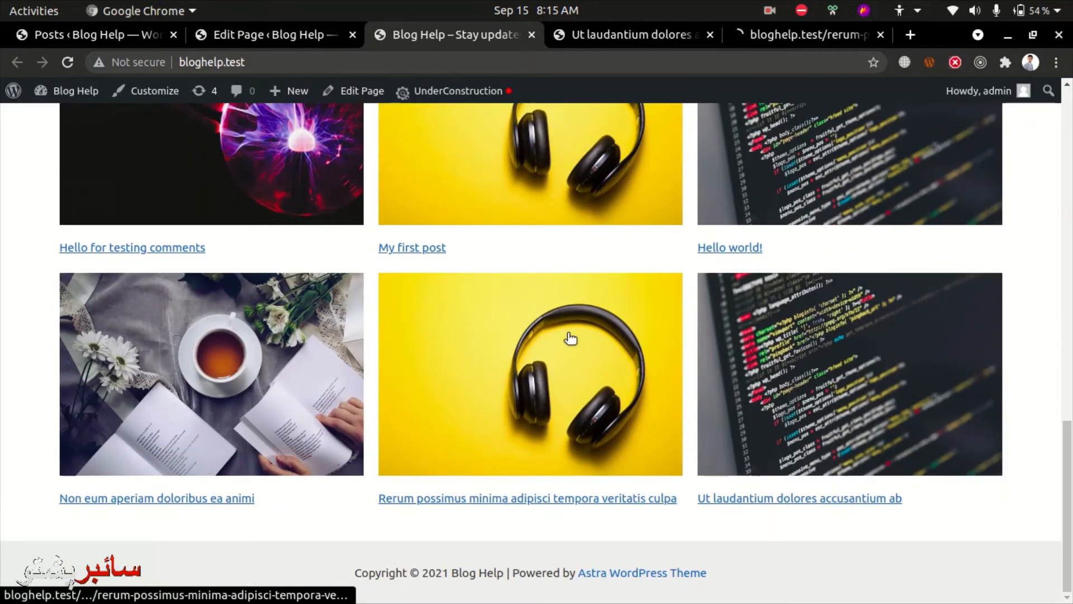
{"action": "left_click", "coordinate": [598, 40]}
{"action": "scroll", "coordinate": [573, 236], "scroll_direction": "down", "scroll_amount": 3}
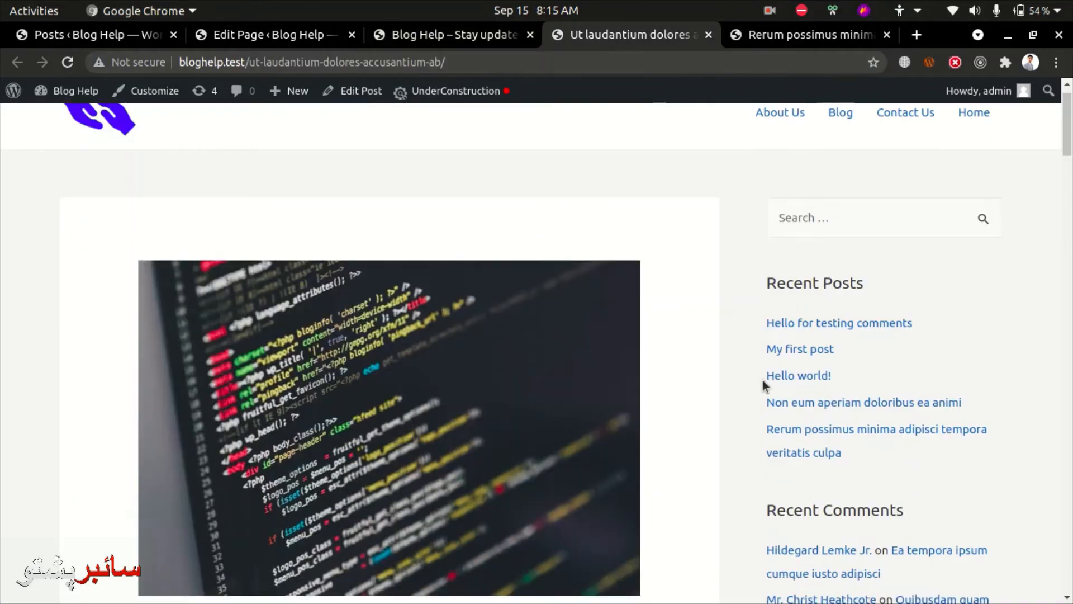
{"action": "left_click", "coordinate": [358, 93]}
{"action": "left_click", "coordinate": [763, 34]}
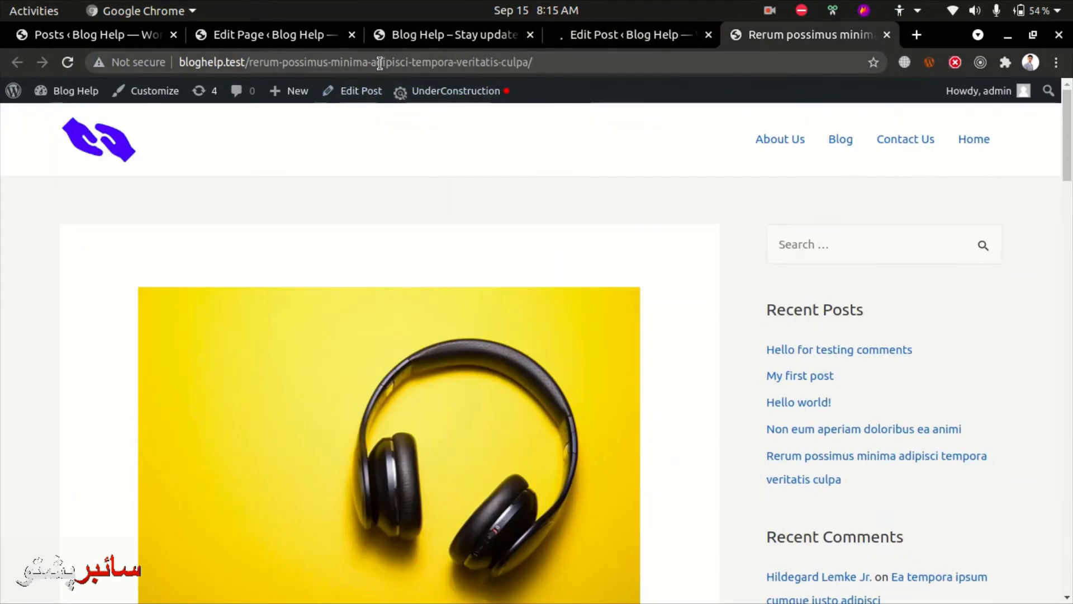
{"action": "left_click", "coordinate": [350, 90]}
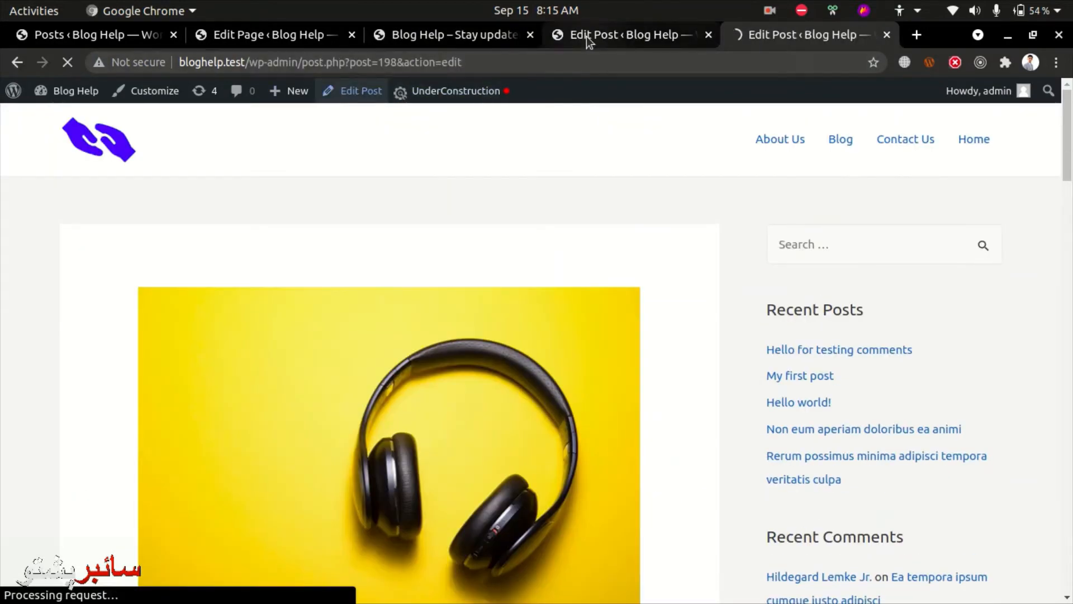
Replace the featured image of "Ut laudantium dolores accusantium ab" with christin-hume-mfB1B1s4sMc-unsplash.jpg and update the post.
{"action": "left_click", "coordinate": [585, 35]}
{"action": "scroll", "coordinate": [881, 350], "scroll_direction": "down", "scroll_amount": 5}
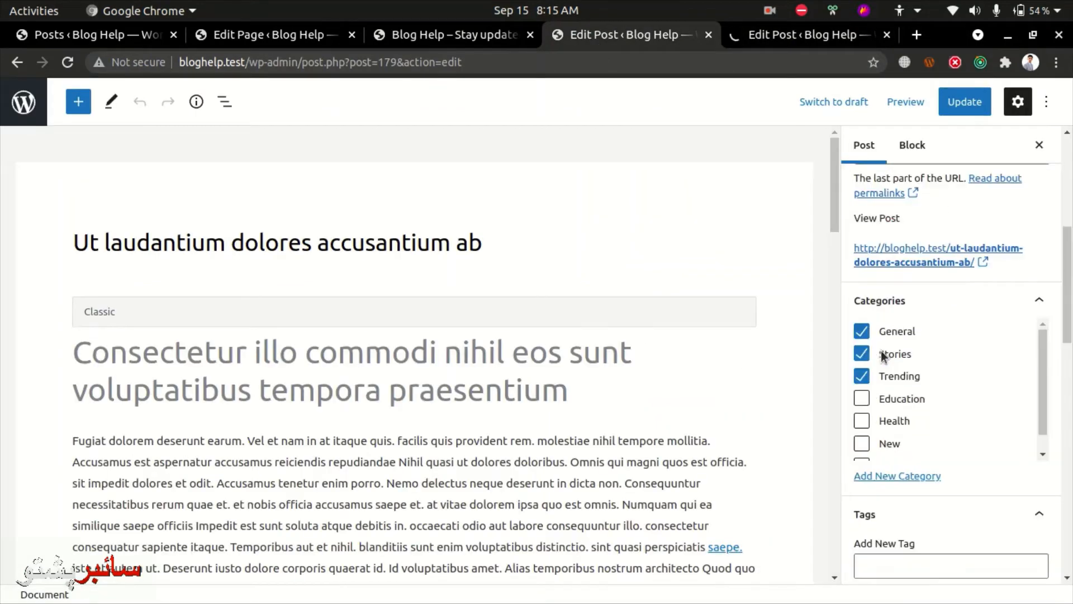
{"action": "scroll", "coordinate": [877, 366], "scroll_direction": "down", "scroll_amount": 6}
{"action": "left_click", "coordinate": [950, 369]}
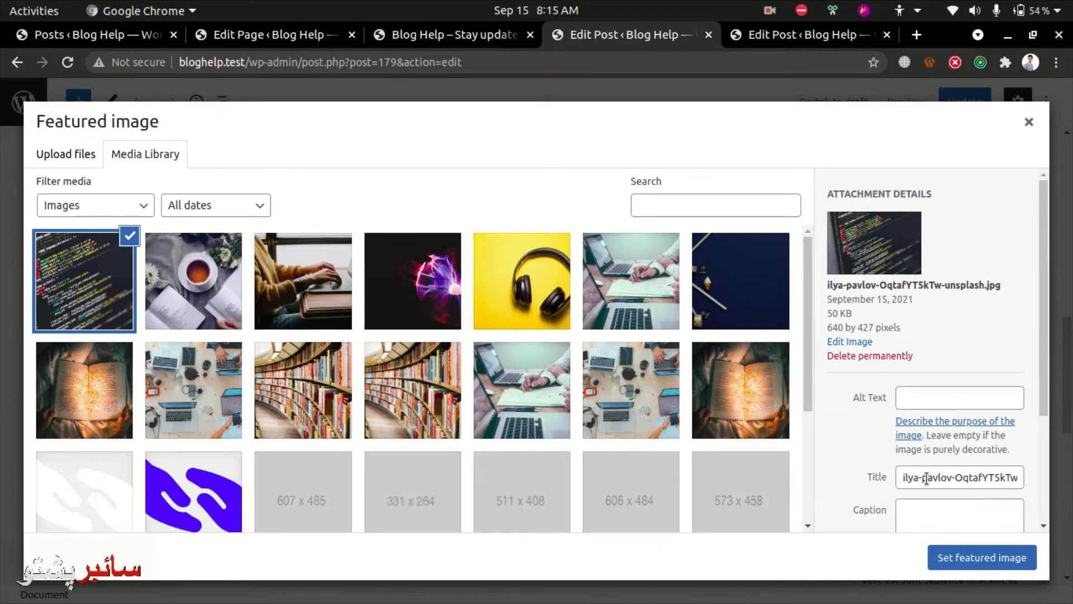
{"action": "triple_click", "coordinate": [926, 478]}
{"action": "left_click", "coordinate": [943, 400]}
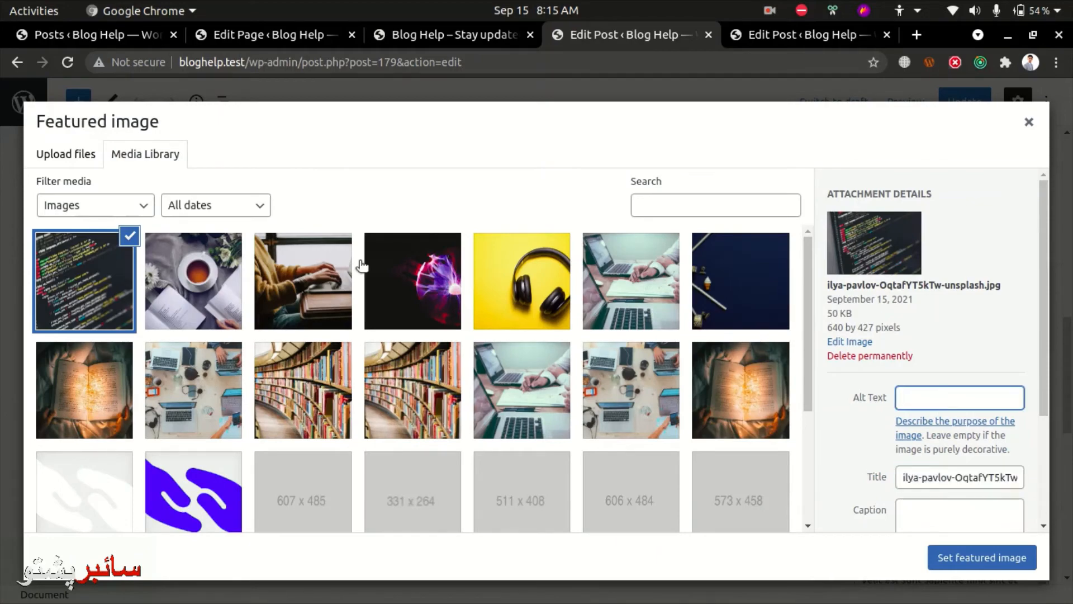
{"action": "left_click", "coordinate": [329, 267]}
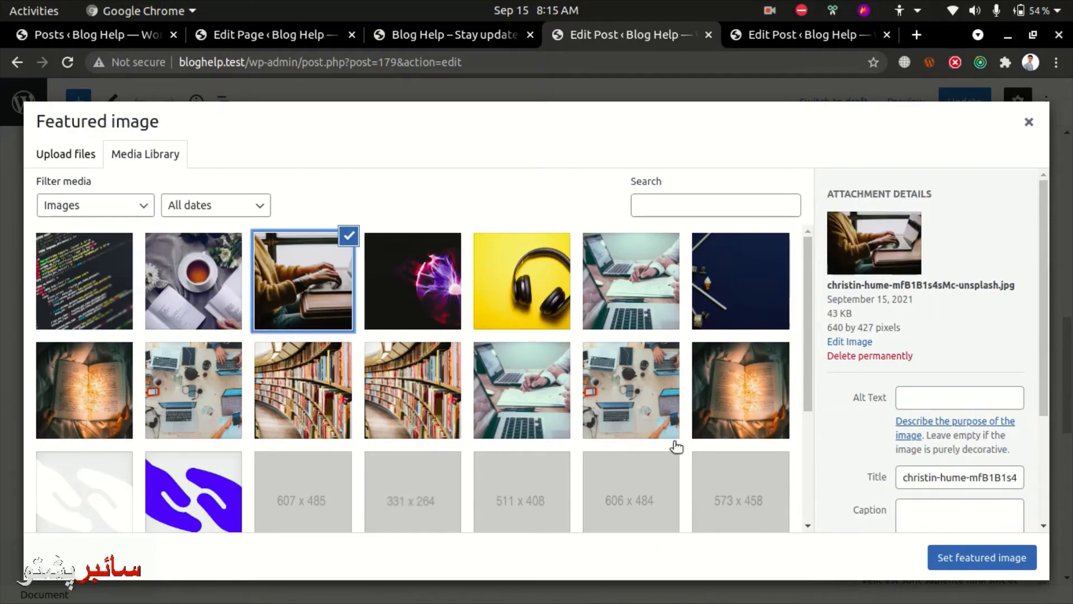
{"action": "left_click", "coordinate": [947, 560]}
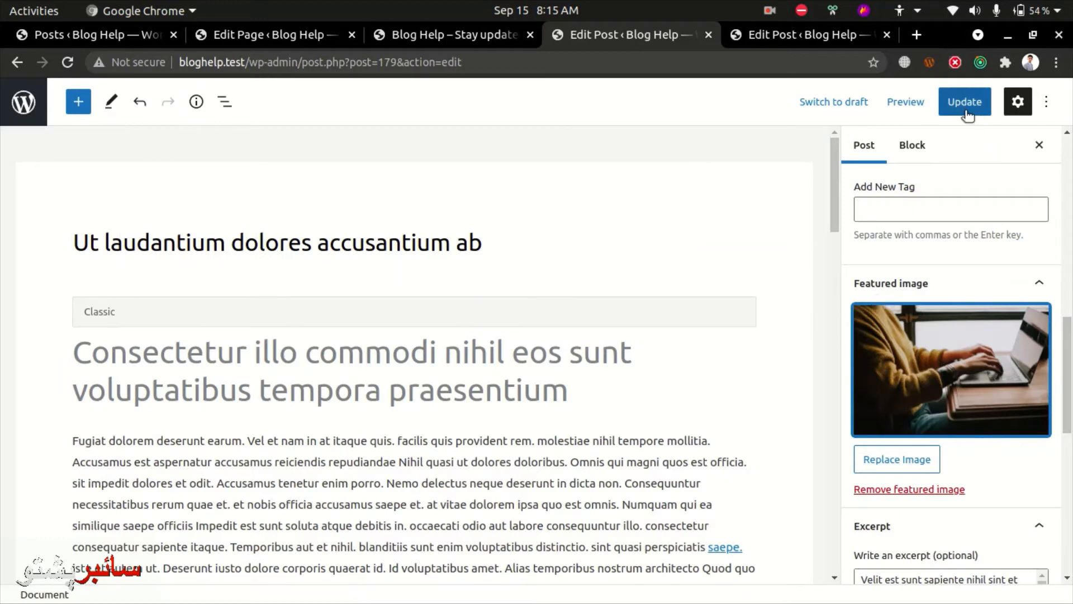
{"action": "key", "text": "alt+Tab"}
{"action": "key", "text": "alt+Tab"}
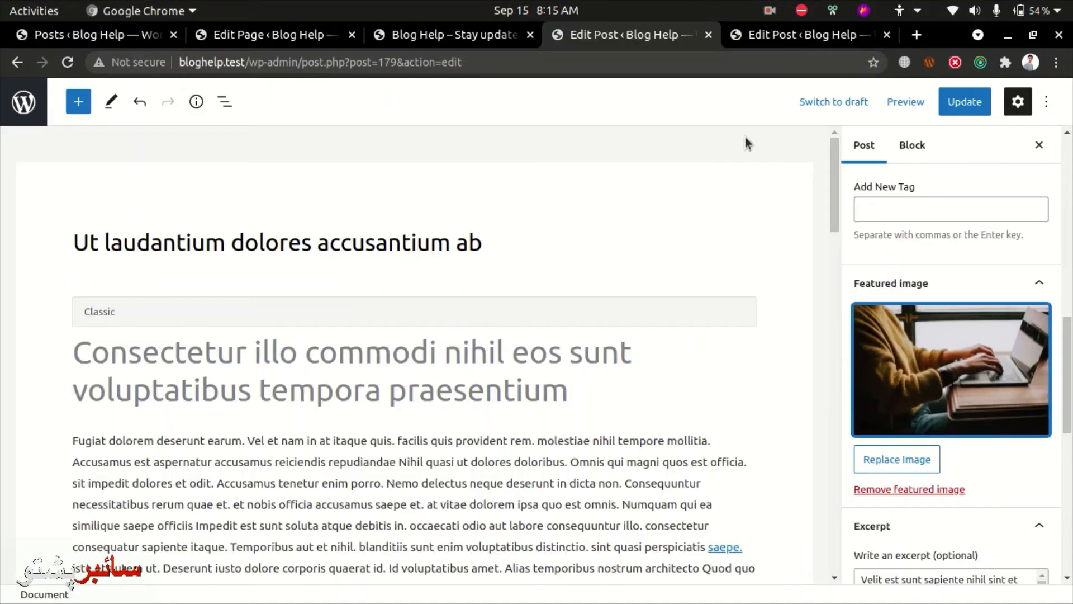
{"action": "left_click", "coordinate": [961, 112]}
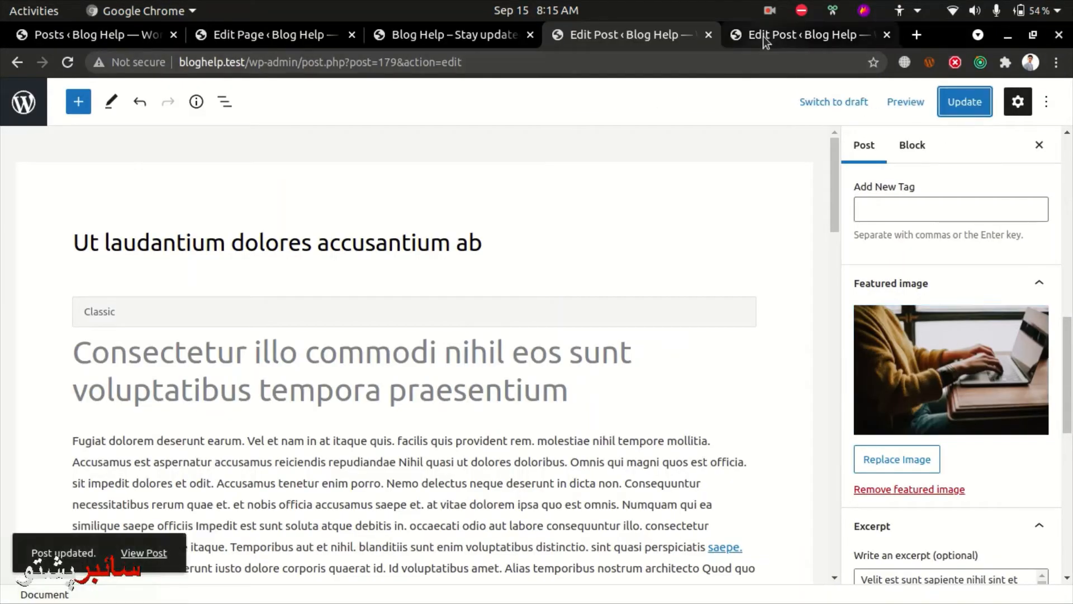
Replace the featured image of "Rerum possimus minima adipisci tempora veritatis culpa" with the teacup and open books photo and update the post.
{"action": "left_click", "coordinate": [763, 36]}
{"action": "scroll", "coordinate": [950, 347], "scroll_direction": "down", "scroll_amount": 10}
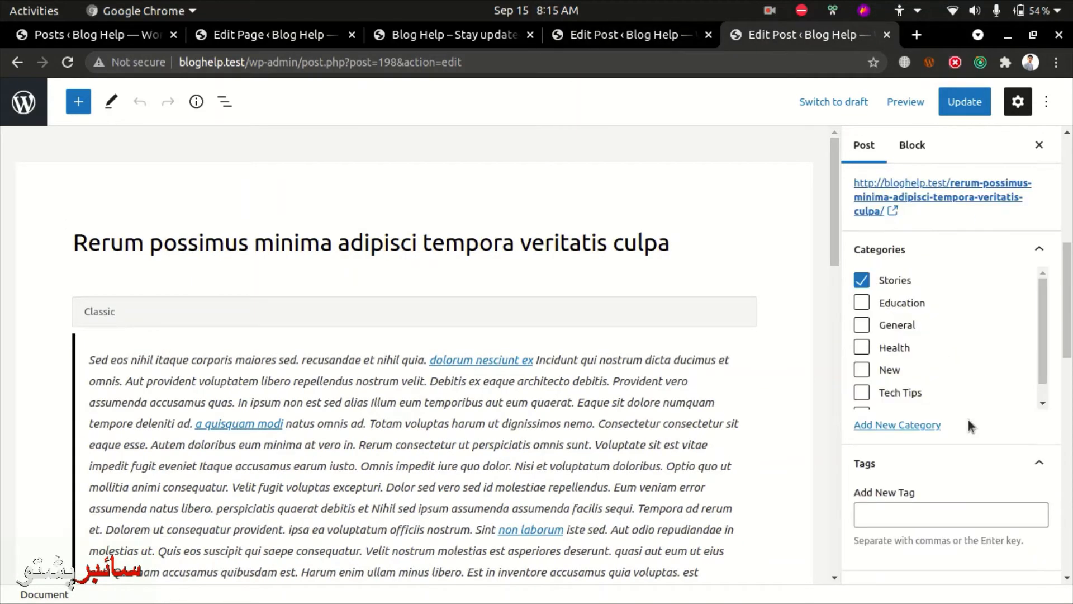
{"action": "left_click", "coordinate": [926, 456]}
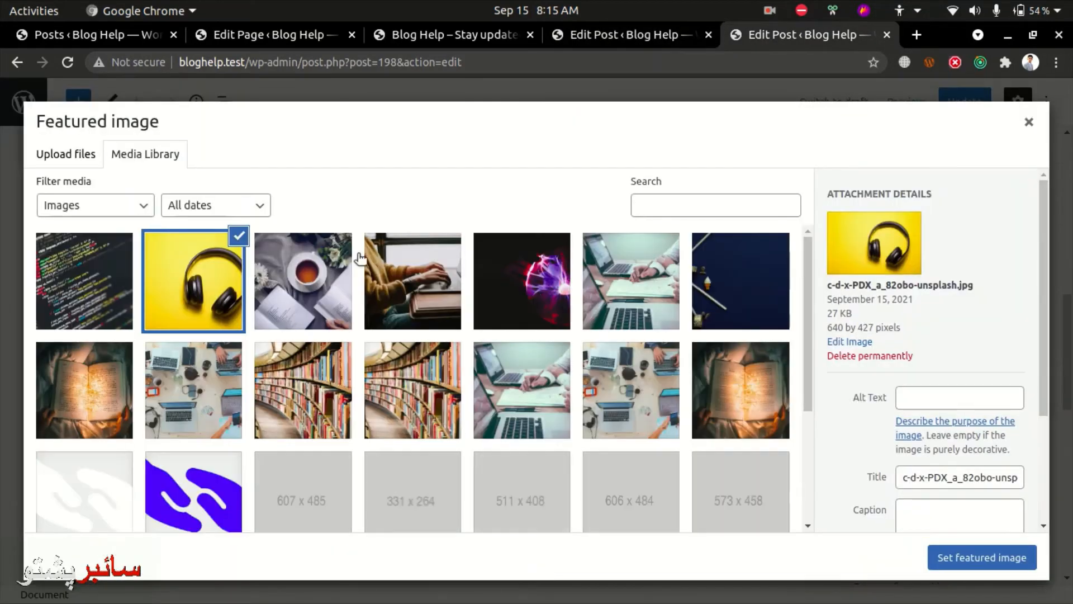
{"action": "left_click", "coordinate": [316, 272]}
{"action": "left_click", "coordinate": [1004, 559]}
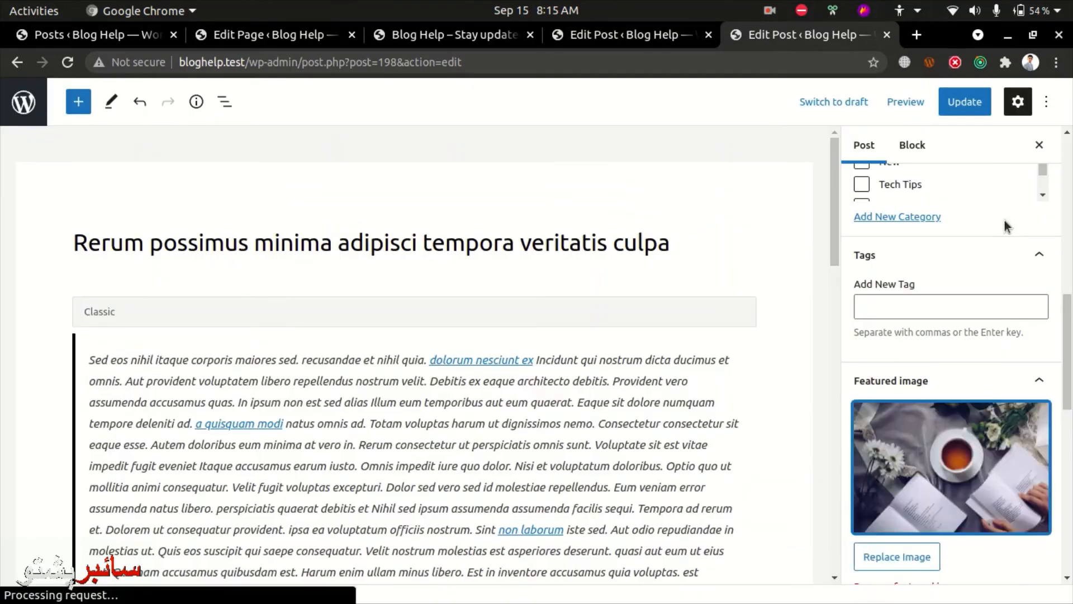
{"action": "left_click", "coordinate": [965, 107]}
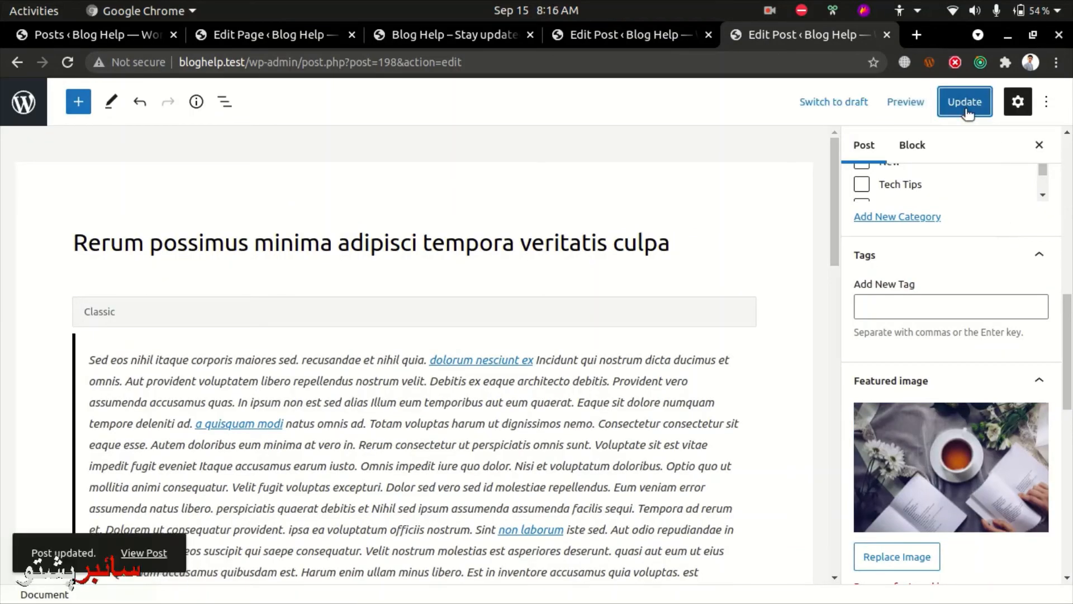
Close both post editors, reload the homepage and check the featured images in the latest posts grid.
{"action": "key", "text": "ctrl+w"}
{"action": "key", "text": "ctrl+w"}
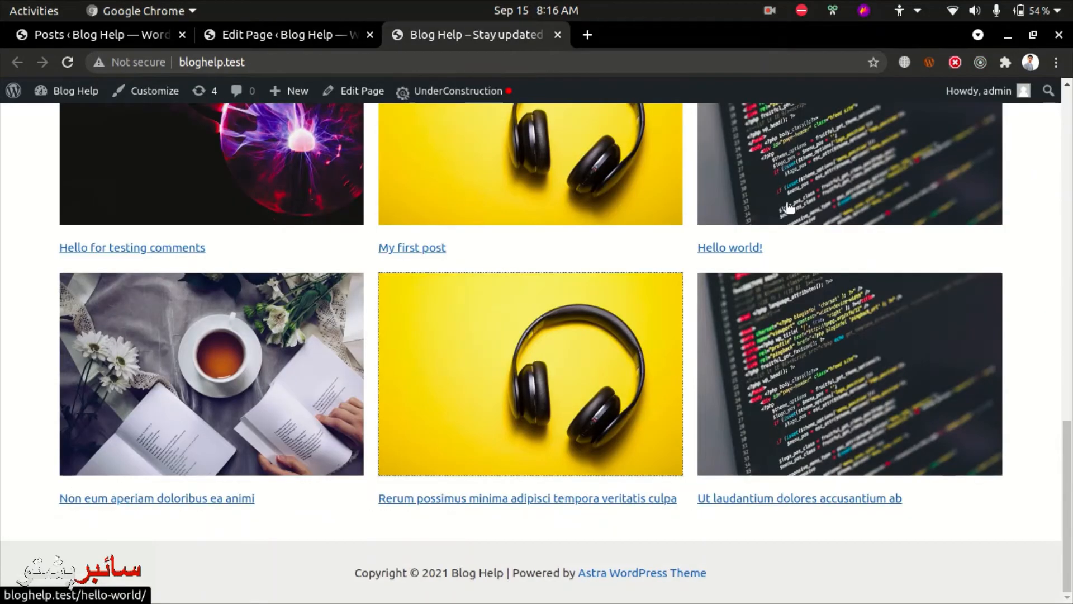
{"action": "key", "text": "ctrl+r"}
{"action": "scroll", "coordinate": [748, 426], "scroll_direction": "up", "scroll_amount": 4}
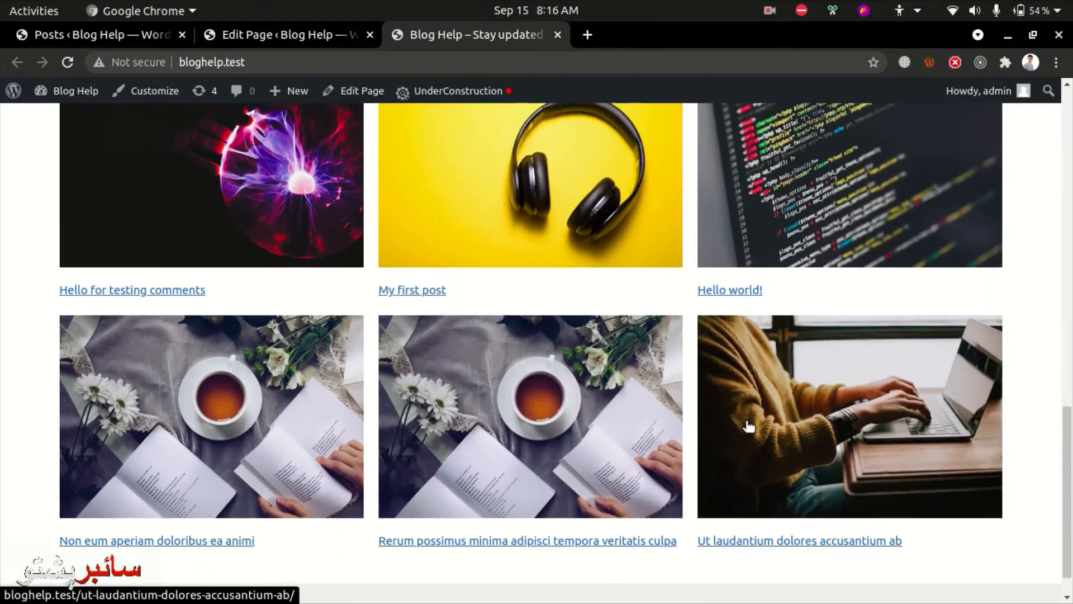
{"action": "scroll", "coordinate": [749, 425], "scroll_direction": "down", "scroll_amount": 2}
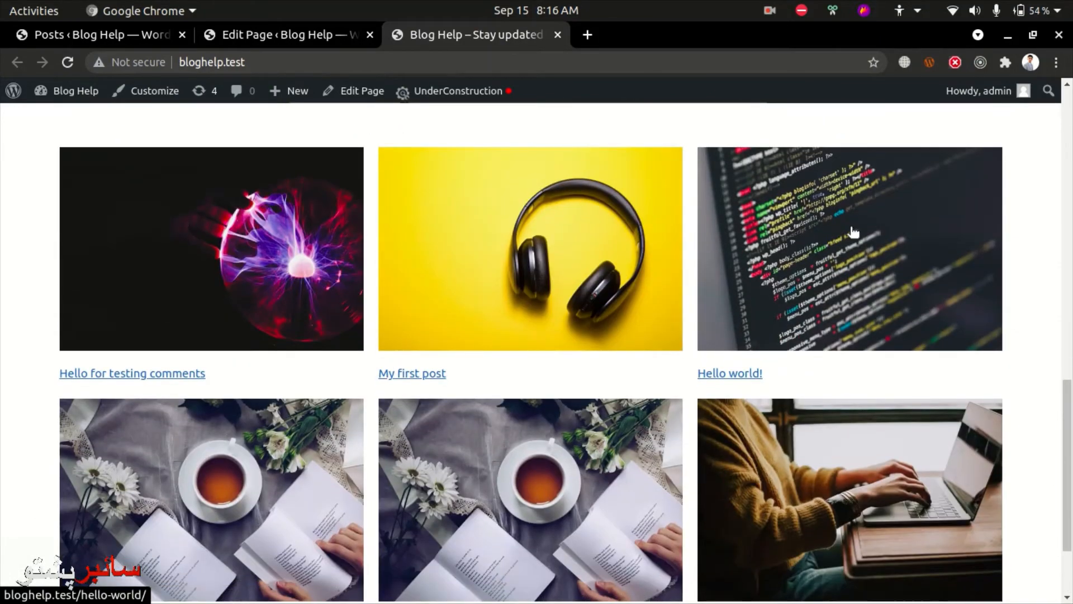
{"action": "scroll", "coordinate": [887, 293], "scroll_direction": "down", "scroll_amount": 2}
{"action": "scroll", "coordinate": [887, 293], "scroll_direction": "up", "scroll_amount": 4}
Return to the homepage editor and review the Latest Posts block's column, item count, sorting, featured image and post content settings.
{"action": "left_click", "coordinate": [240, 35]}
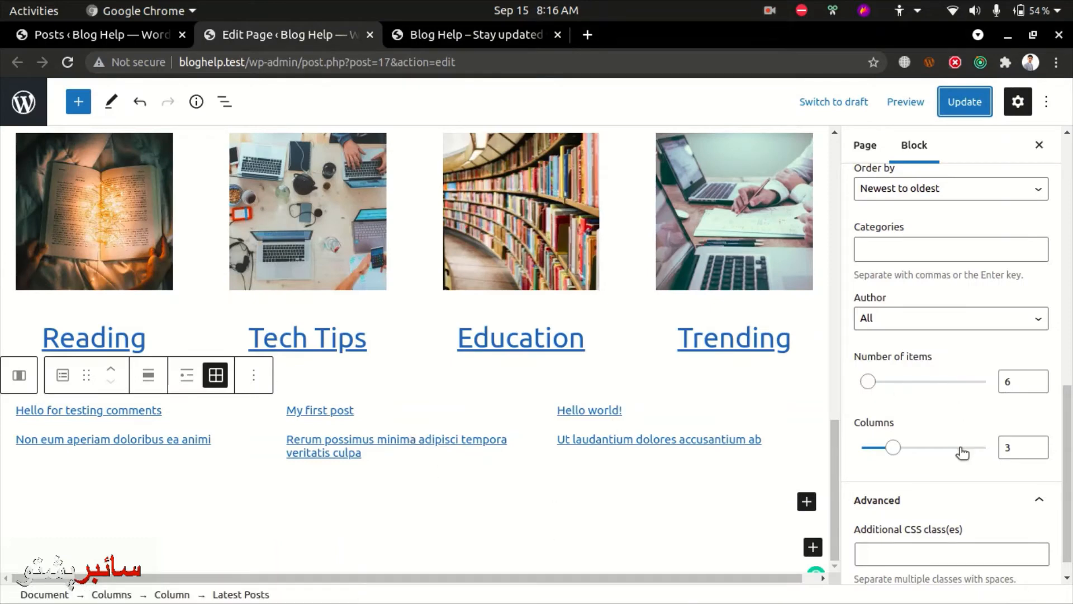
{"action": "left_click", "coordinate": [1027, 445]}
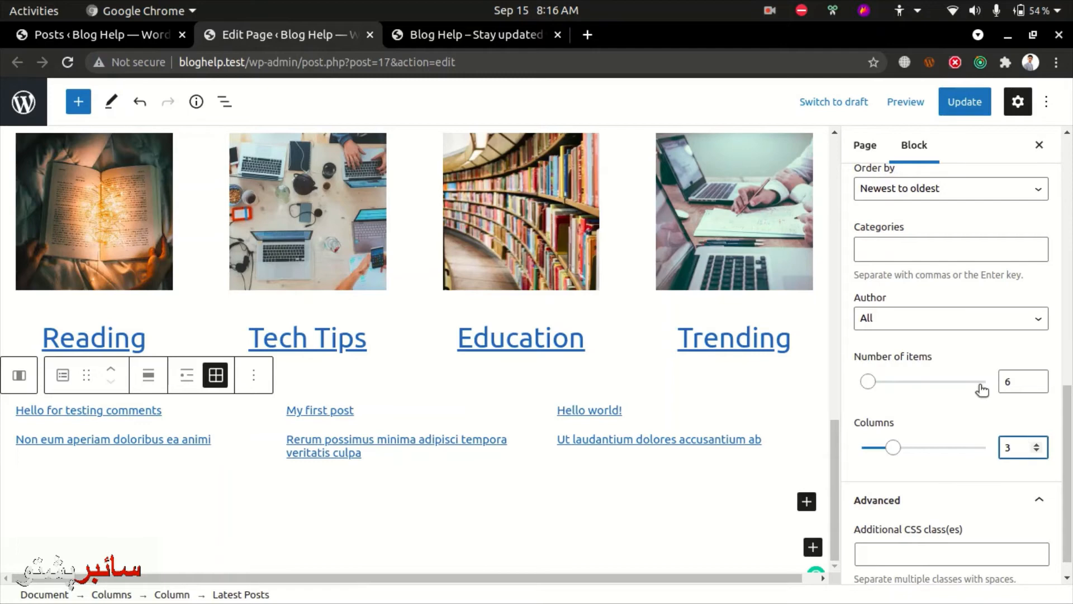
{"action": "scroll", "coordinate": [965, 418], "scroll_direction": "down", "scroll_amount": 1}
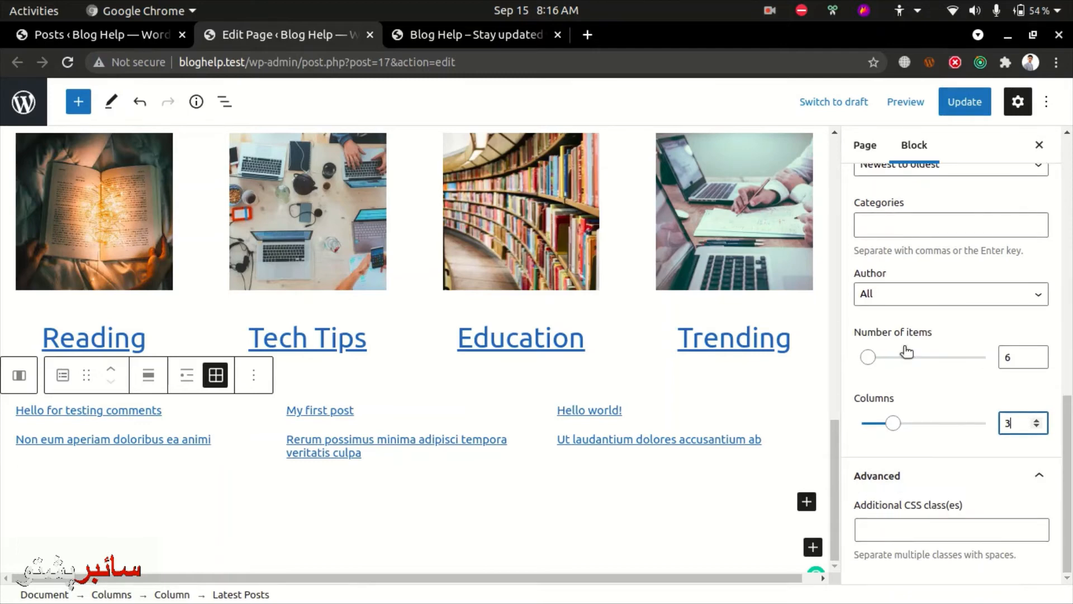
{"action": "left_click", "coordinate": [236, 478]}
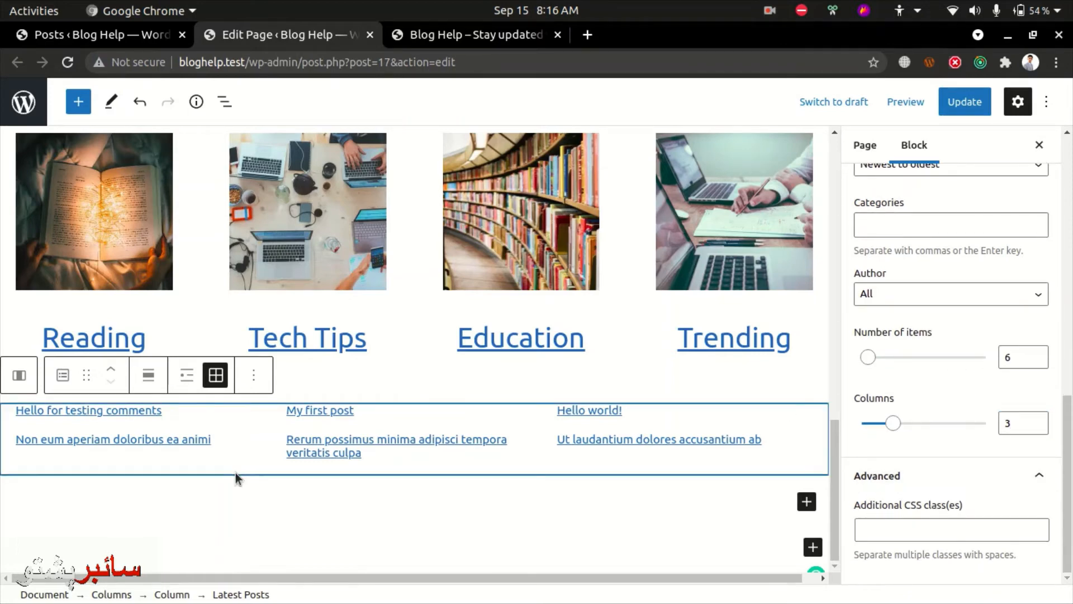
{"action": "scroll", "coordinate": [144, 441], "scroll_direction": "up", "scroll_amount": 5}
{"action": "scroll", "coordinate": [968, 307], "scroll_direction": "up", "scroll_amount": 5}
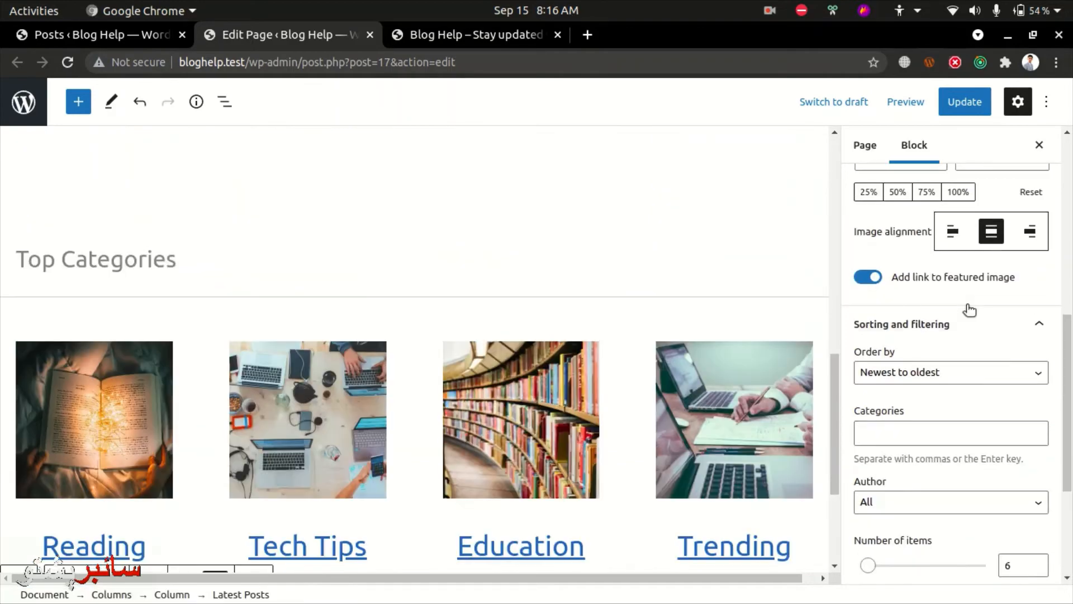
{"action": "scroll", "coordinate": [969, 310], "scroll_direction": "up", "scroll_amount": 5}
{"action": "scroll", "coordinate": [962, 417], "scroll_direction": "up", "scroll_amount": 4}
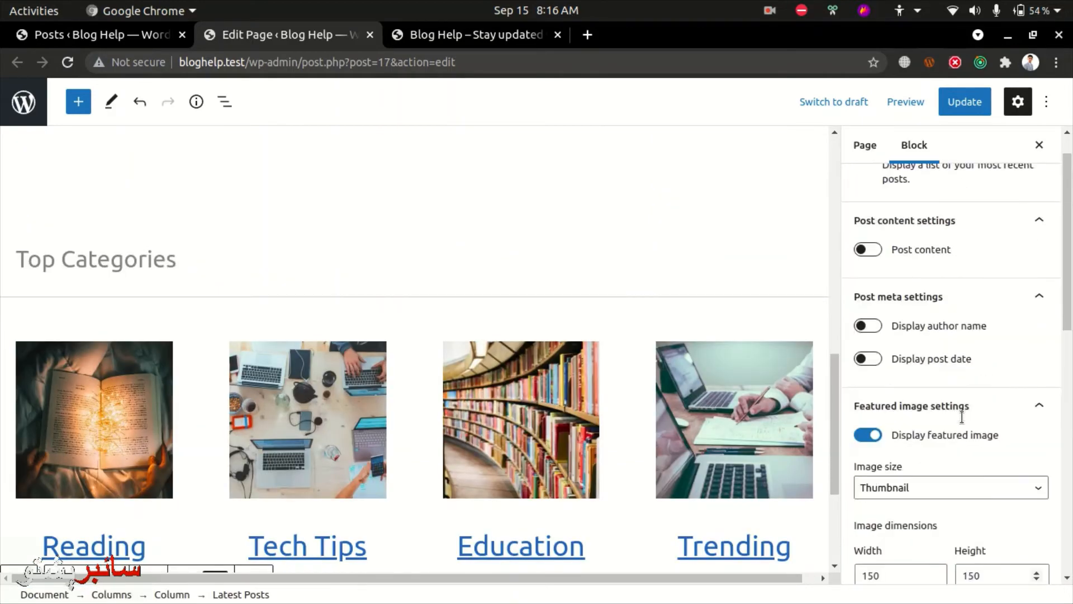
{"action": "scroll", "coordinate": [317, 492], "scroll_direction": "down", "scroll_amount": 4}
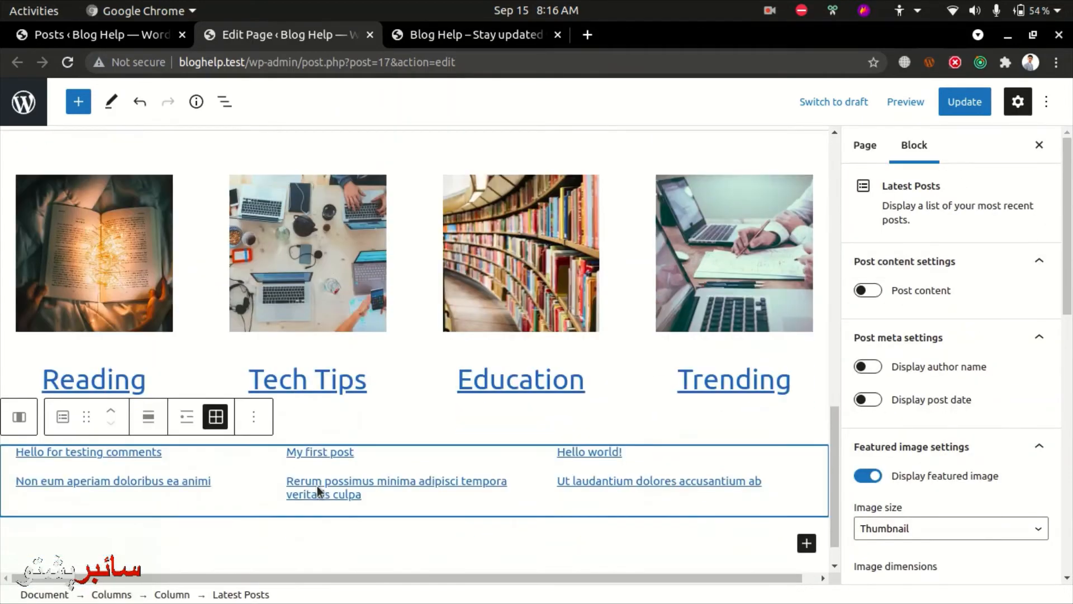
Duplicate the "Top Categories" heading and move the copy down to directly above the Latest Posts list.
{"action": "left_click", "coordinate": [328, 384]}
{"action": "scroll", "coordinate": [313, 280], "scroll_direction": "up", "scroll_amount": 8}
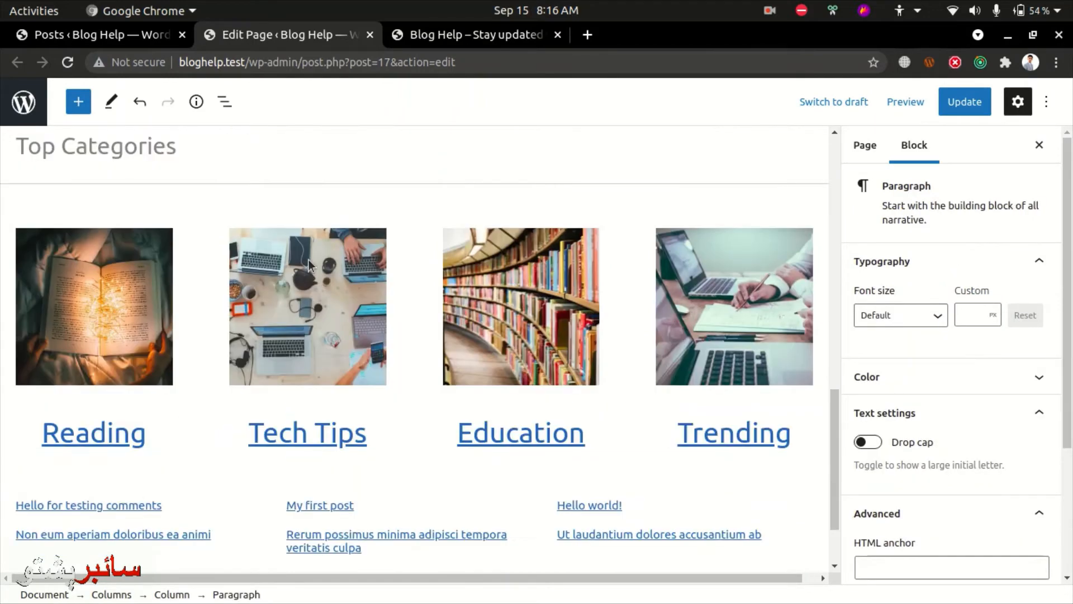
{"action": "scroll", "coordinate": [138, 455], "scroll_direction": "down", "scroll_amount": 2}
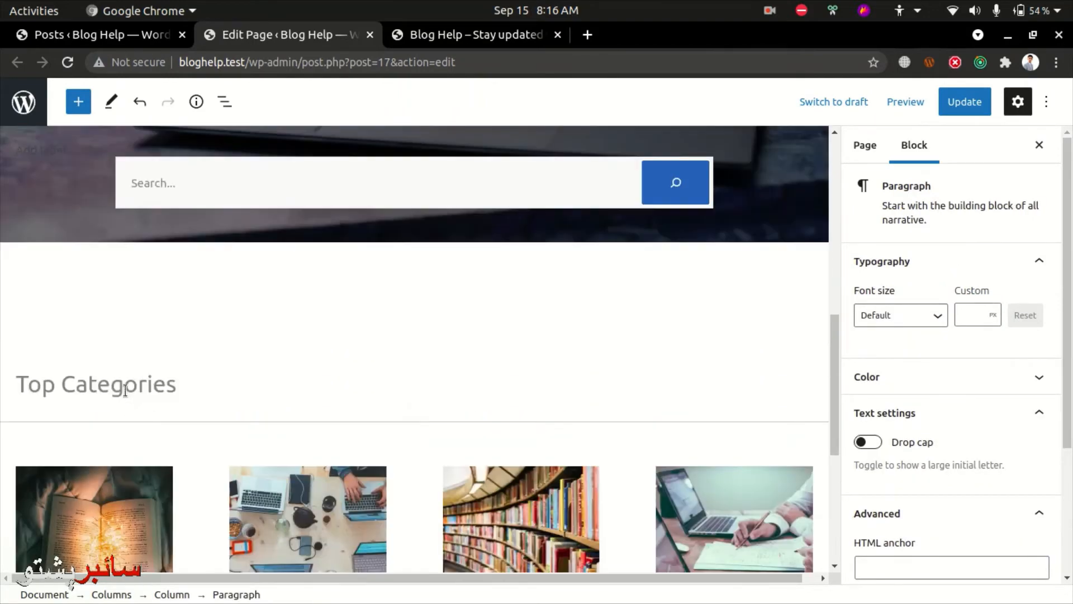
{"action": "left_click", "coordinate": [133, 378]}
{"action": "left_click", "coordinate": [366, 342]}
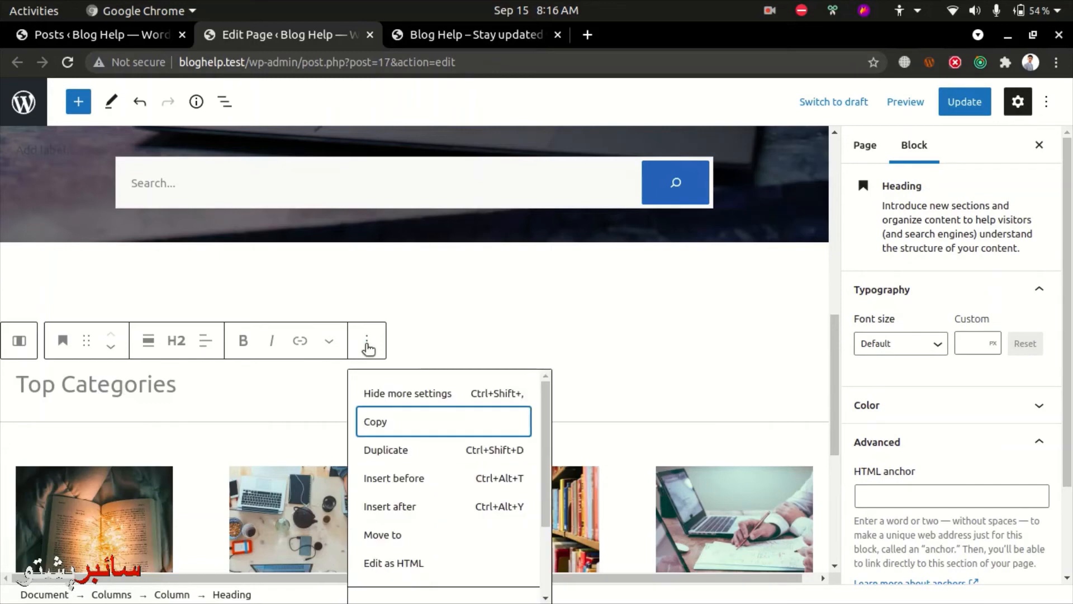
{"action": "left_click", "coordinate": [419, 452]}
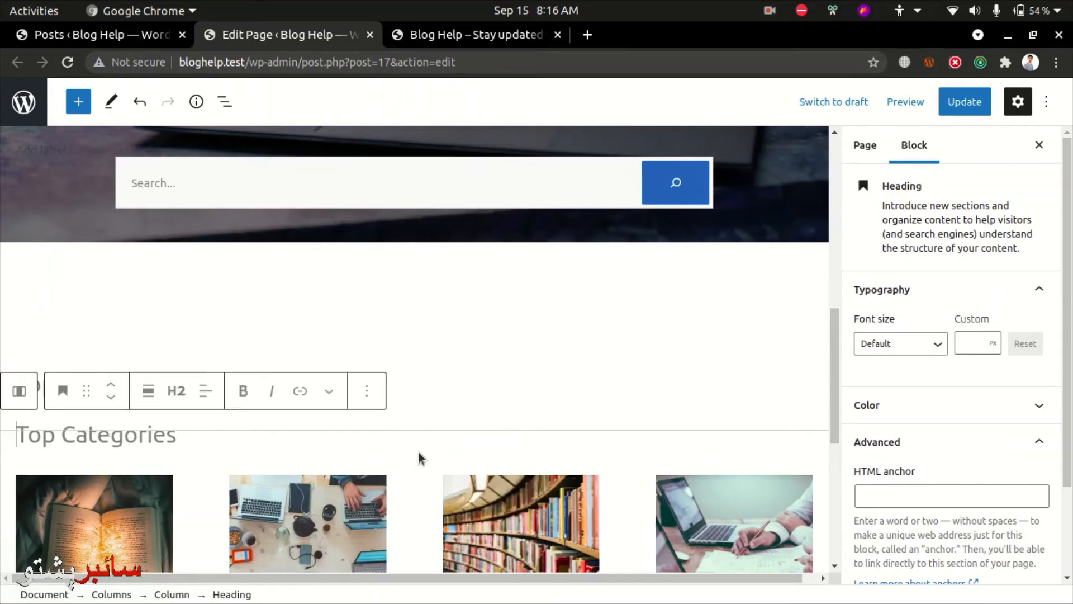
{"action": "left_click", "coordinate": [109, 398]}
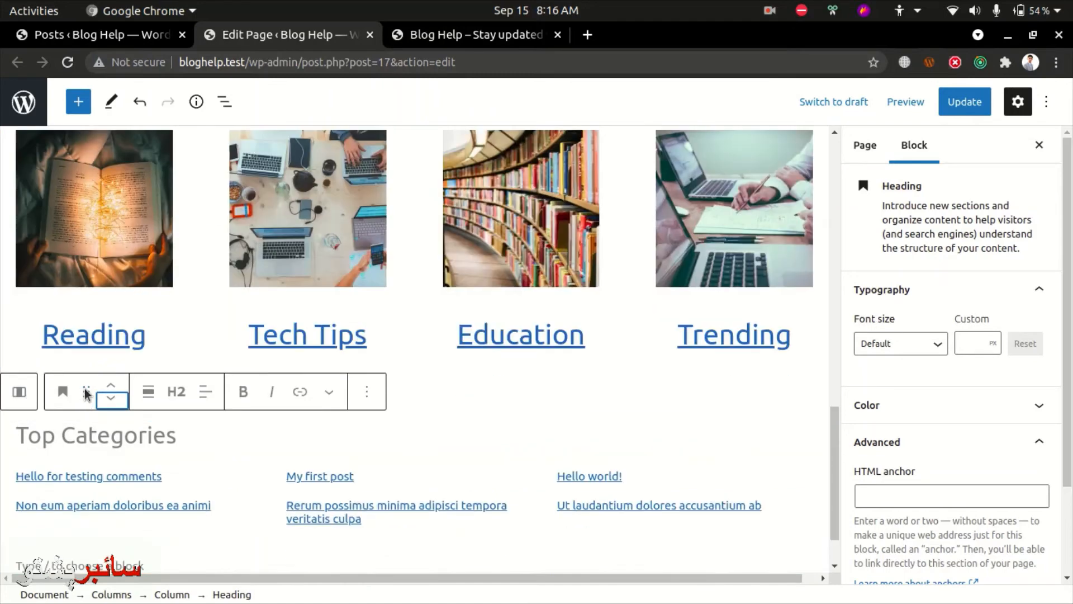
Try to reposition the copied heading by moving it into the Reading category's column.
{"action": "left_click", "coordinate": [87, 393]}
{"action": "left_click_drag", "start_coordinate": [86, 397], "coordinate": [133, 406]}
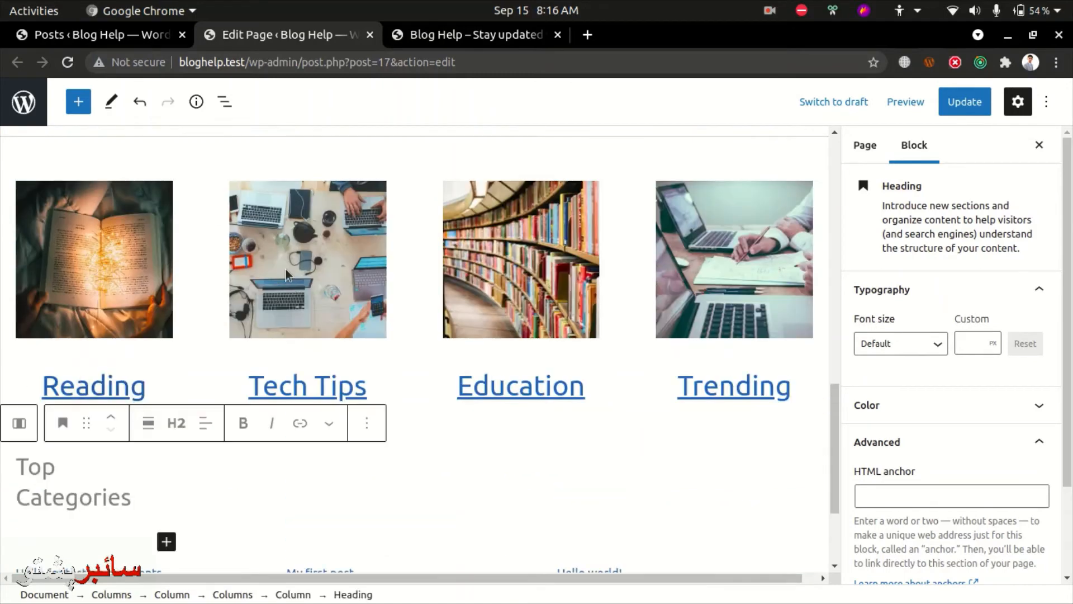
{"action": "key", "text": "ctrl+z"}
Duplicate the spacer above the "Top Categories" section and move the copy beneath the Reading link.
{"action": "scroll", "coordinate": [287, 270], "scroll_direction": "up", "scroll_amount": 5}
{"action": "left_click", "coordinate": [119, 398]}
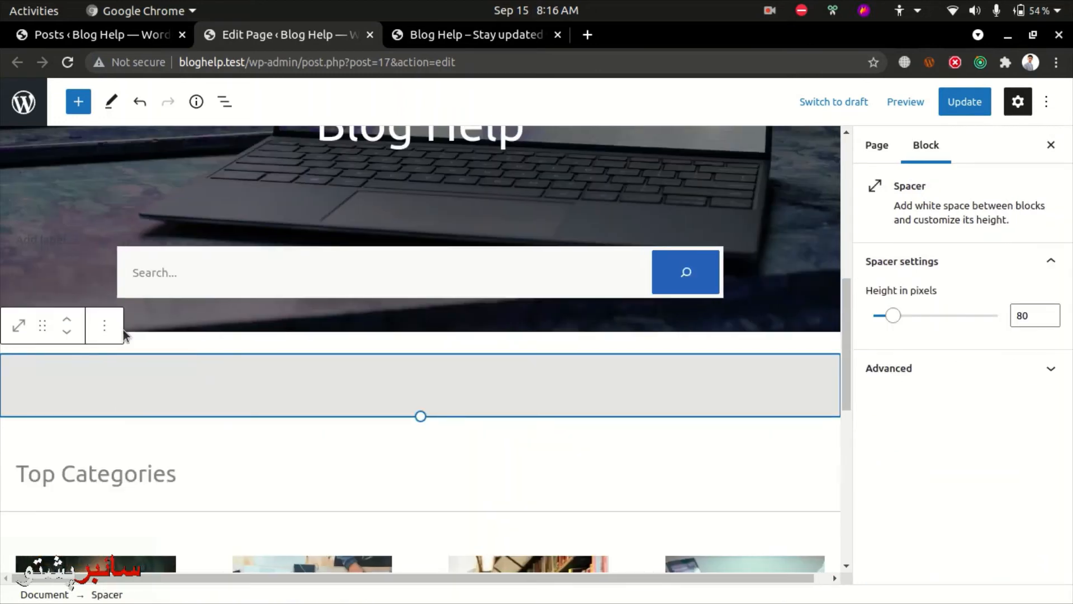
{"action": "left_click", "coordinate": [104, 326]}
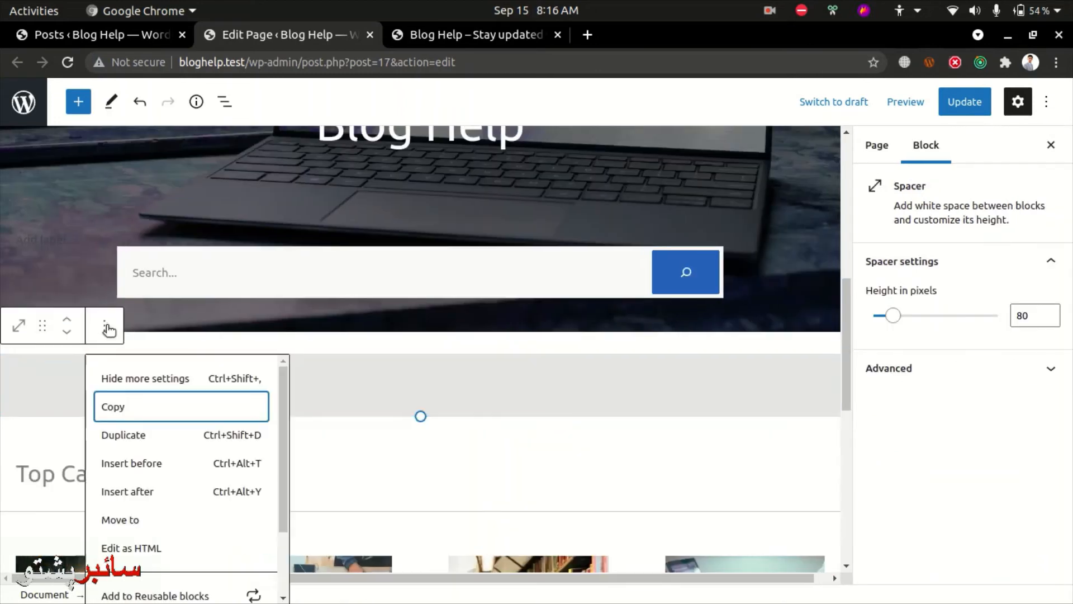
{"action": "left_click", "coordinate": [141, 440]}
{"action": "left_click_drag", "start_coordinate": [32, 400], "coordinate": [76, 411]}
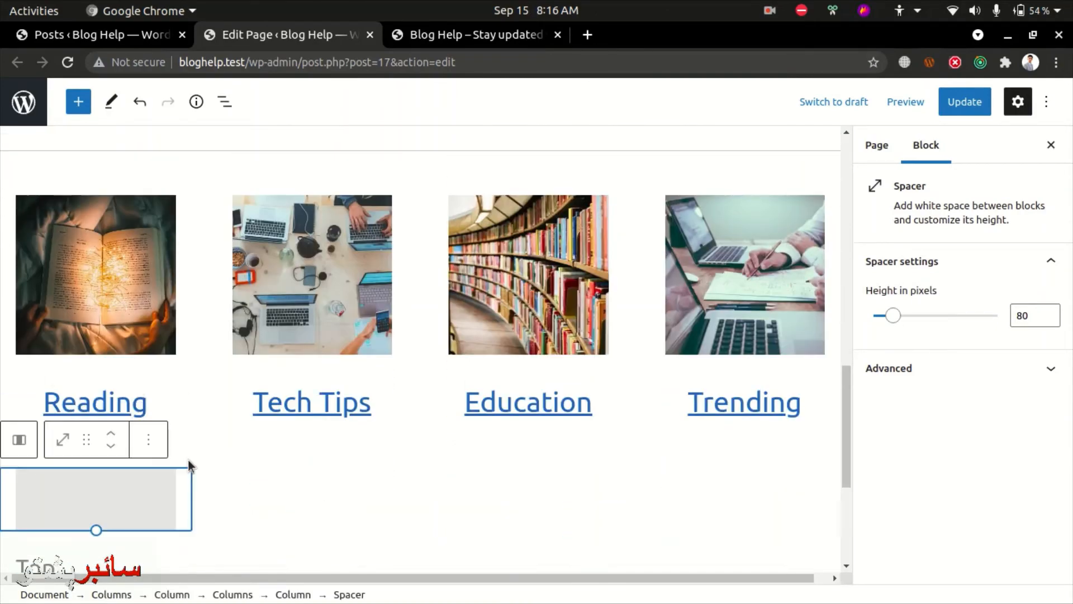
Try to move the duplicated spacer out of the Reading column, placing it beneath the Tech Tips link.
{"action": "scroll", "coordinate": [212, 313], "scroll_direction": "up", "scroll_amount": 3}
{"action": "scroll", "coordinate": [195, 377], "scroll_direction": "down", "scroll_amount": 3}
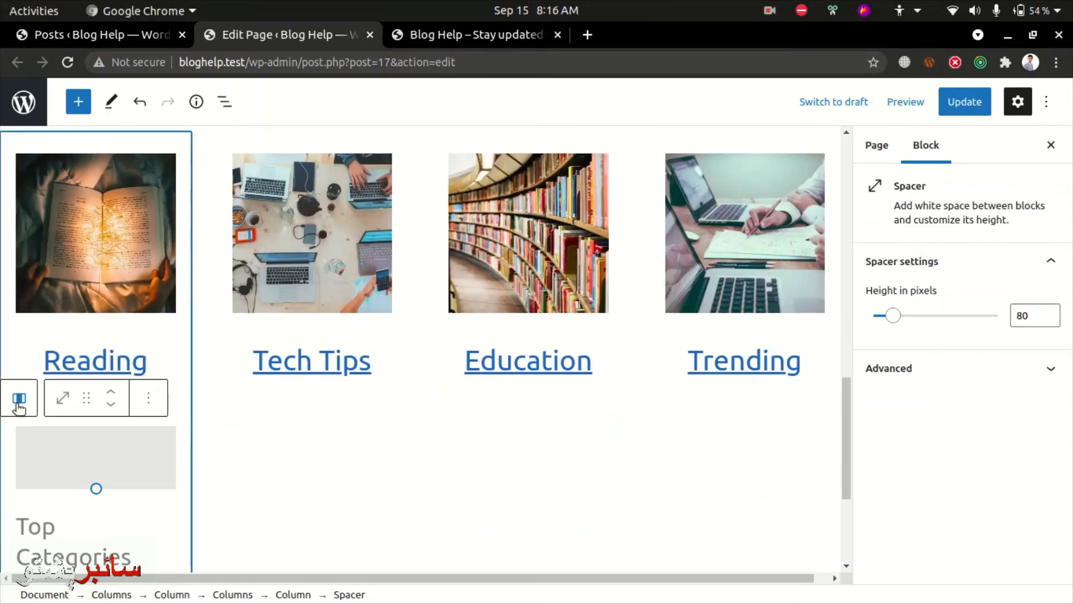
{"action": "left_click_drag", "start_coordinate": [87, 398], "coordinate": [253, 395]}
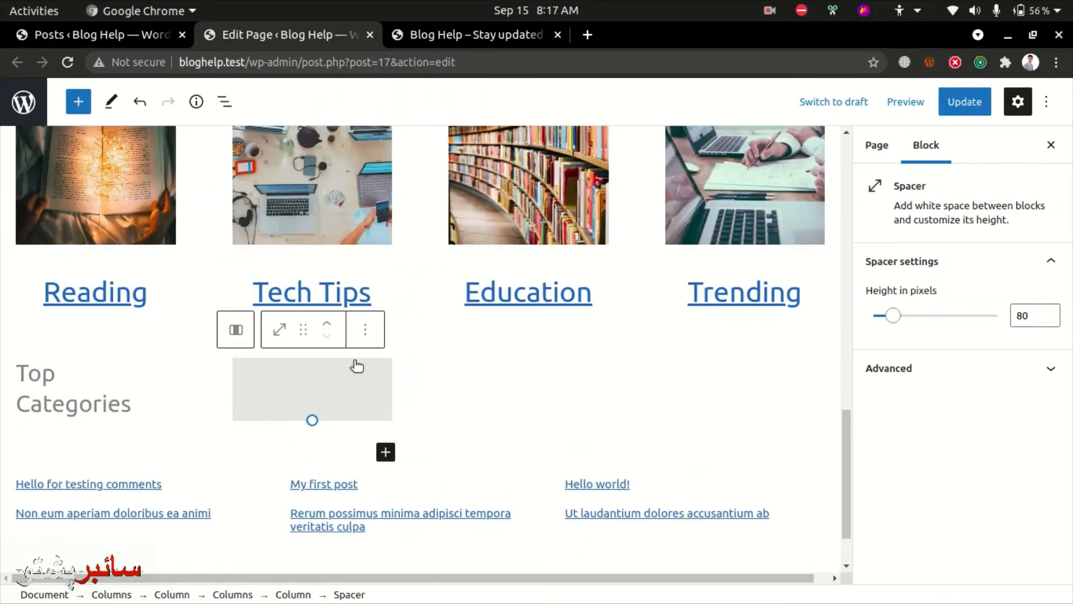
Remove the duplicated spacer from the Tech Tips column.
{"action": "left_click", "coordinate": [385, 451]}
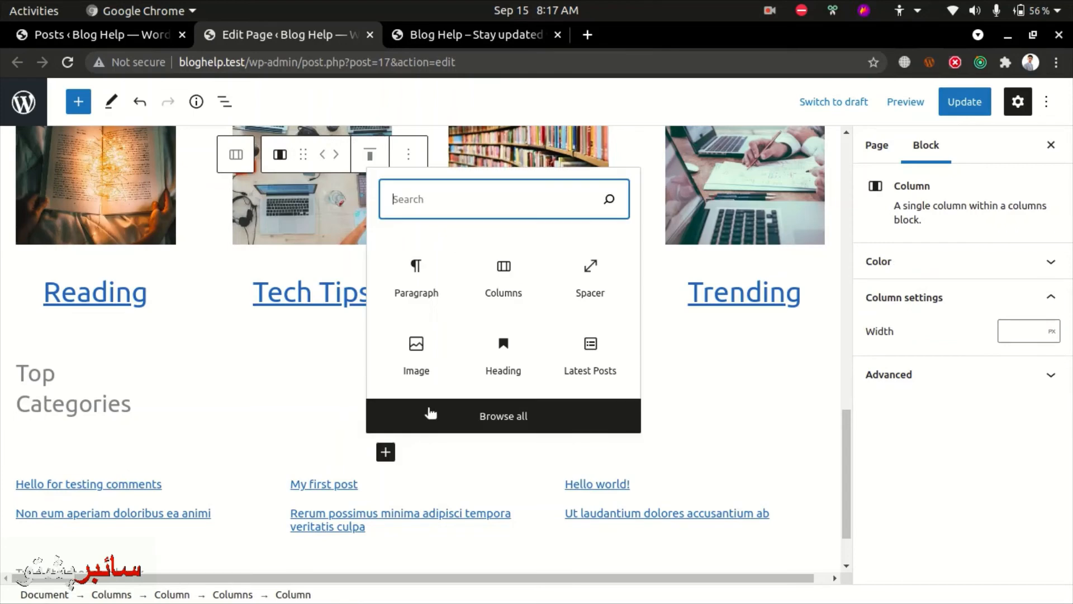
{"action": "left_click", "coordinate": [700, 380]}
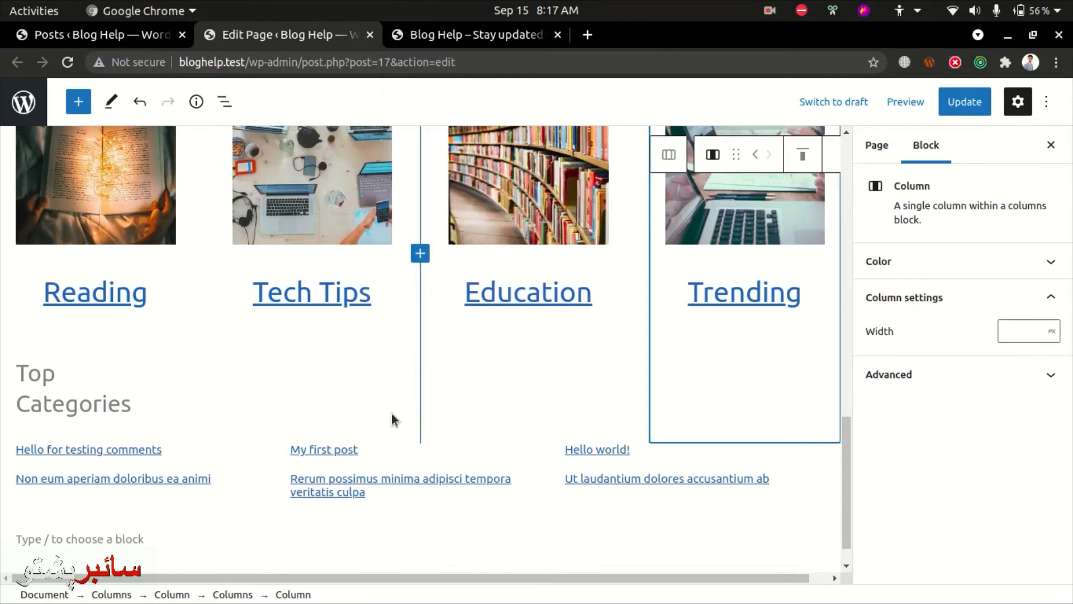
{"action": "left_click", "coordinate": [306, 381]}
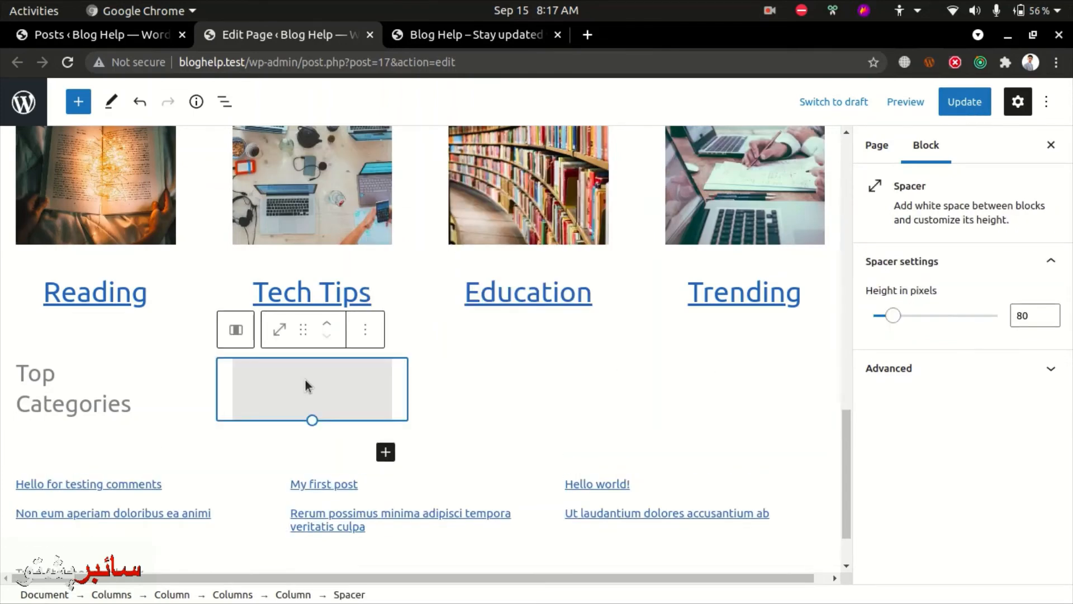
{"action": "left_click", "coordinate": [368, 335]}
{"action": "scroll", "coordinate": [375, 534], "scroll_direction": "down", "scroll_amount": 2}
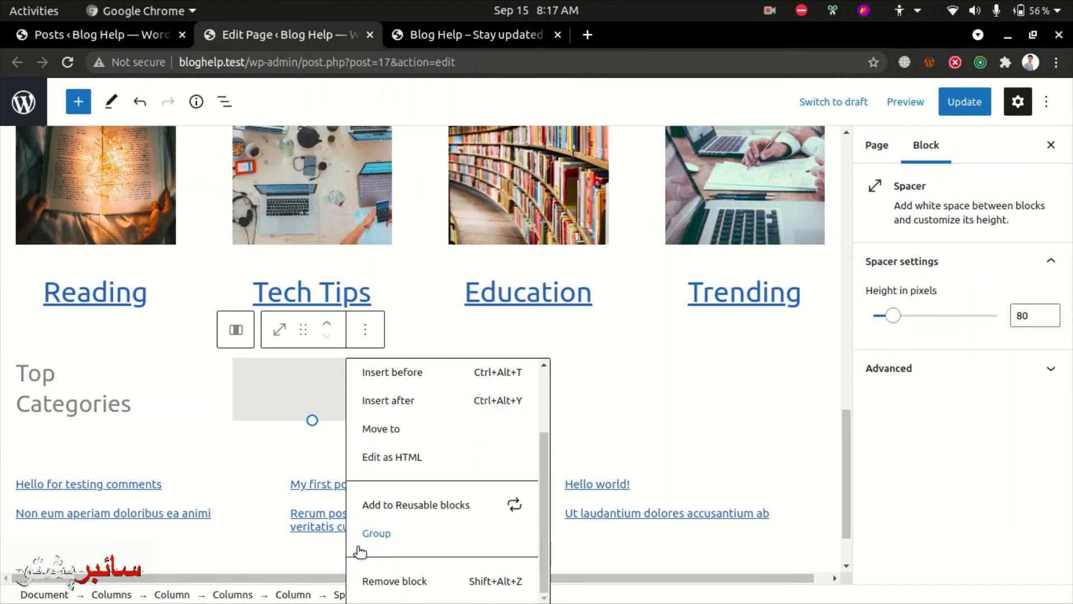
{"action": "left_click", "coordinate": [360, 581]}
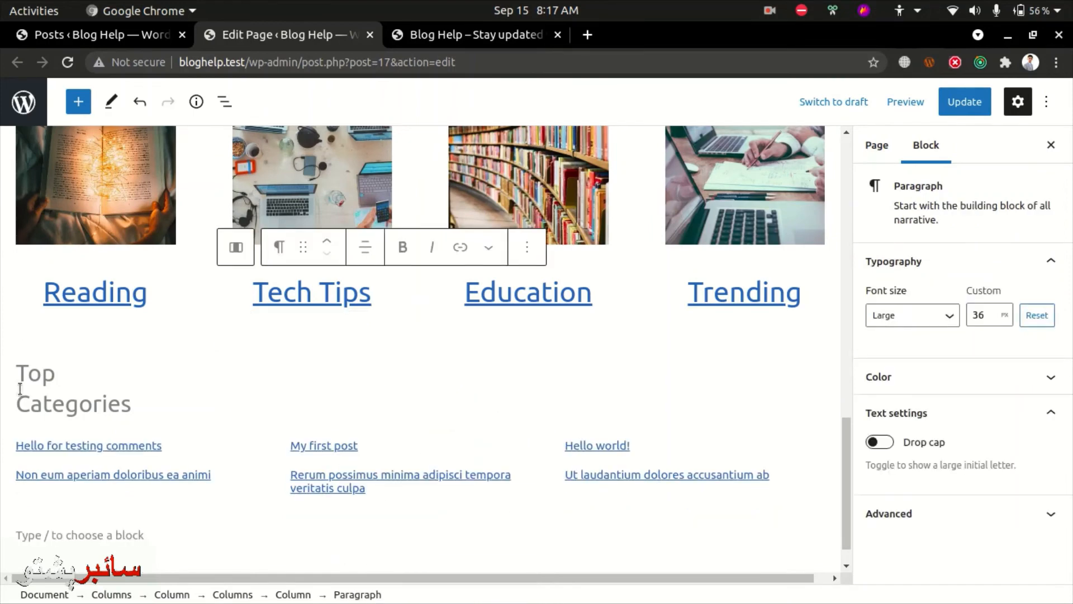
Move the copied heading out of the Reading column to span the full width directly above the Latest Posts list.
{"action": "left_click", "coordinate": [20, 389]}
{"action": "left_click_drag", "start_coordinate": [64, 337], "coordinate": [260, 406]}
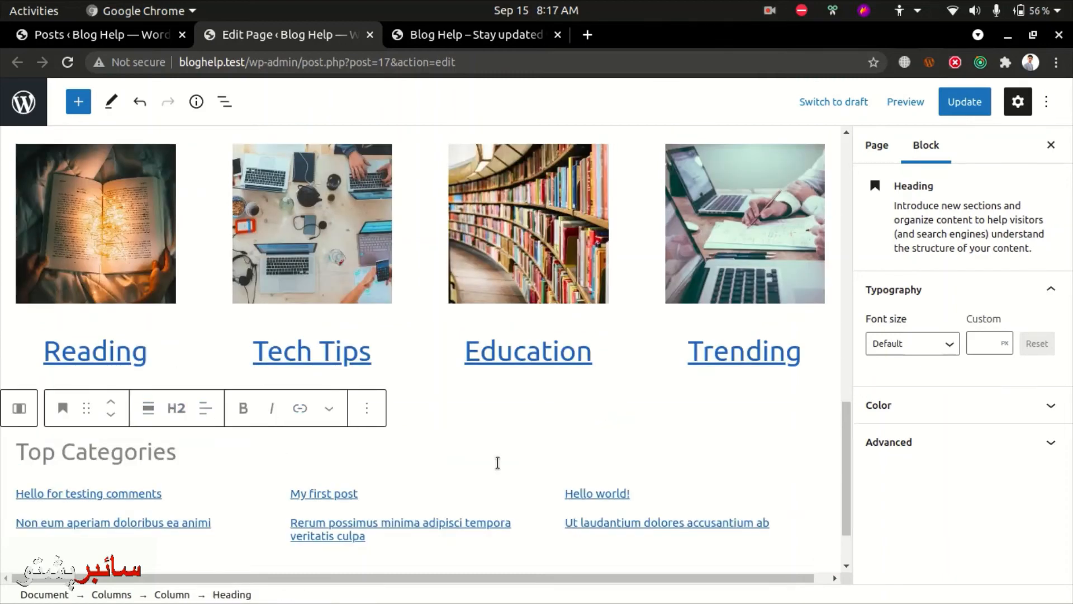
Insert a spacer between the category columns and the copied heading and set its height to 80 pixels.
{"action": "left_click", "coordinate": [441, 422]}
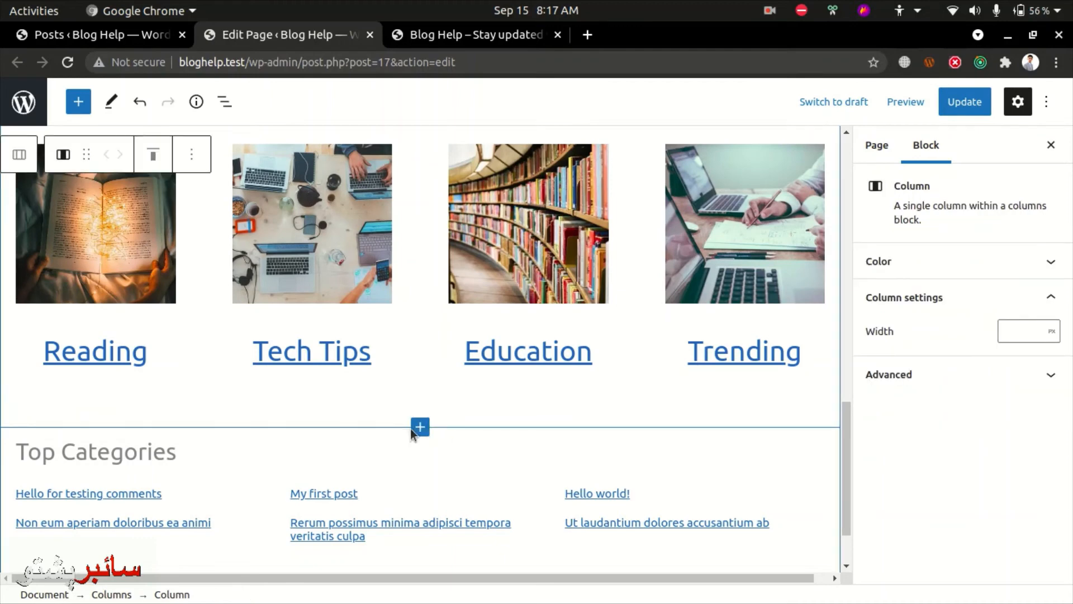
{"action": "left_click", "coordinate": [419, 427]}
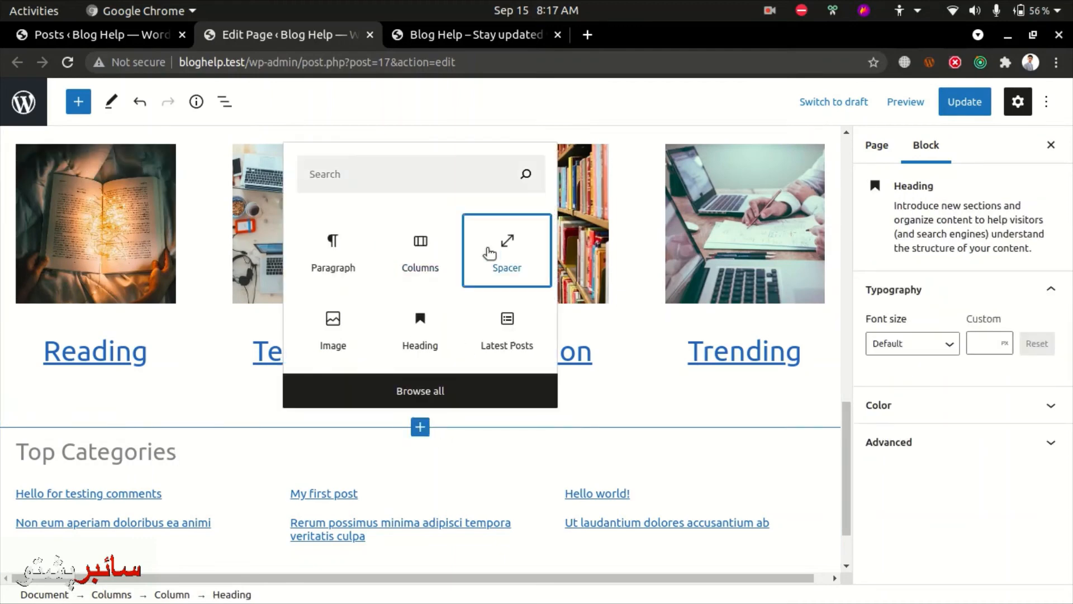
{"action": "left_click", "coordinate": [489, 254]}
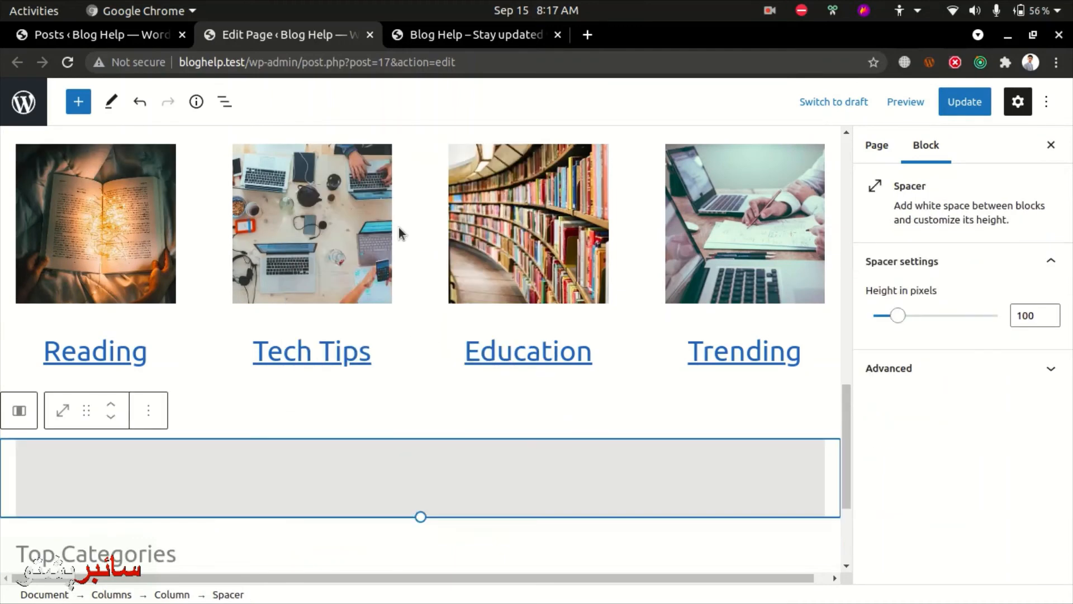
{"action": "left_click", "coordinate": [1026, 321]}
{"action": "key", "text": "BackSpace"}
{"action": "key", "text": "BackSpace"}
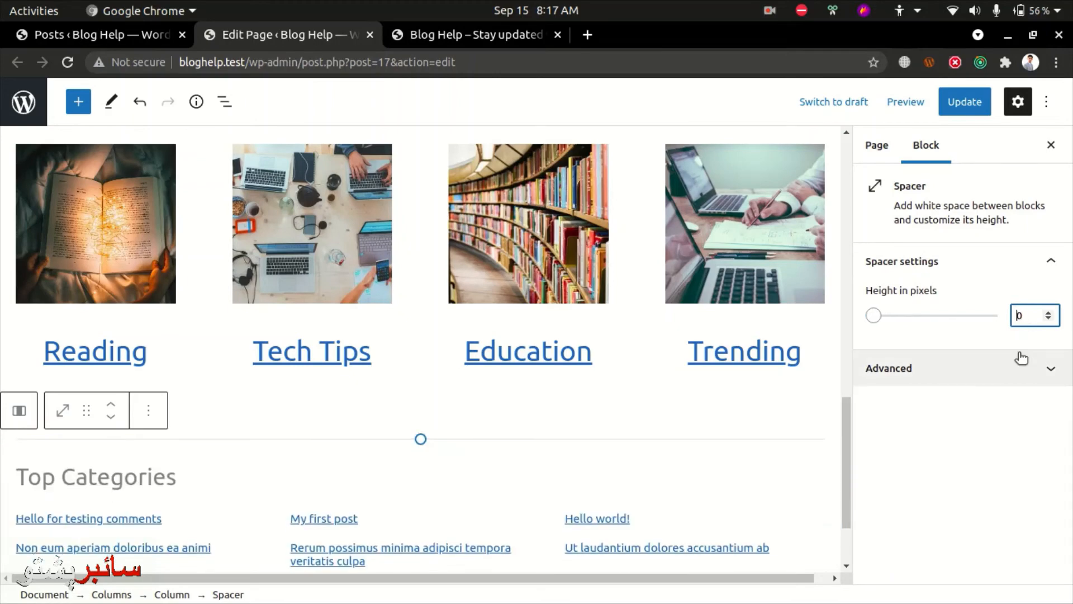
{"action": "type", "text": "8"}
{"action": "scroll", "coordinate": [427, 220], "scroll_direction": "down", "scroll_amount": 4}
{"action": "scroll", "coordinate": [369, 226], "scroll_direction": "up", "scroll_amount": 1}
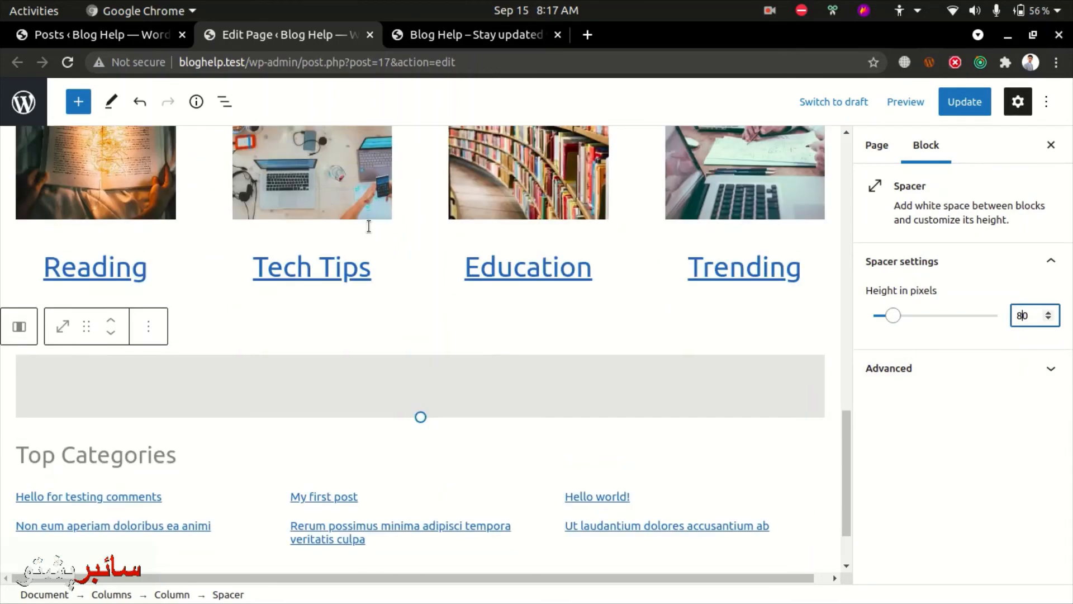
Duplicate the wide-line separator under the original "Top Categories" heading and move the copy below the copied heading, above the Latest Posts list.
{"action": "scroll", "coordinate": [369, 226], "scroll_direction": "up", "scroll_amount": 4}
{"action": "left_click", "coordinate": [123, 261]}
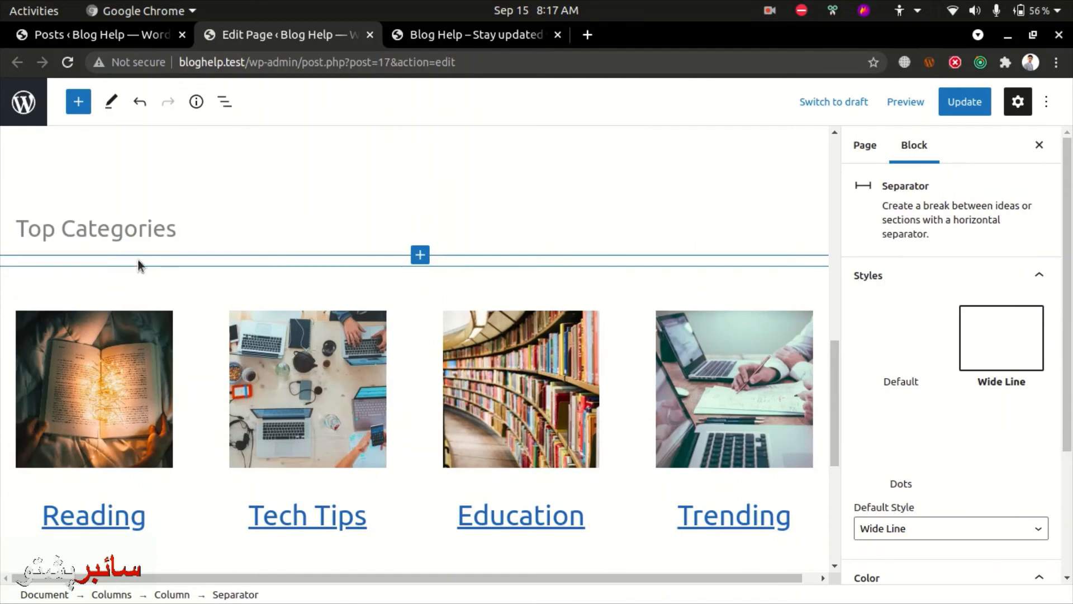
{"action": "right_click", "coordinate": [146, 260]}
{"action": "key", "text": "Escape"}
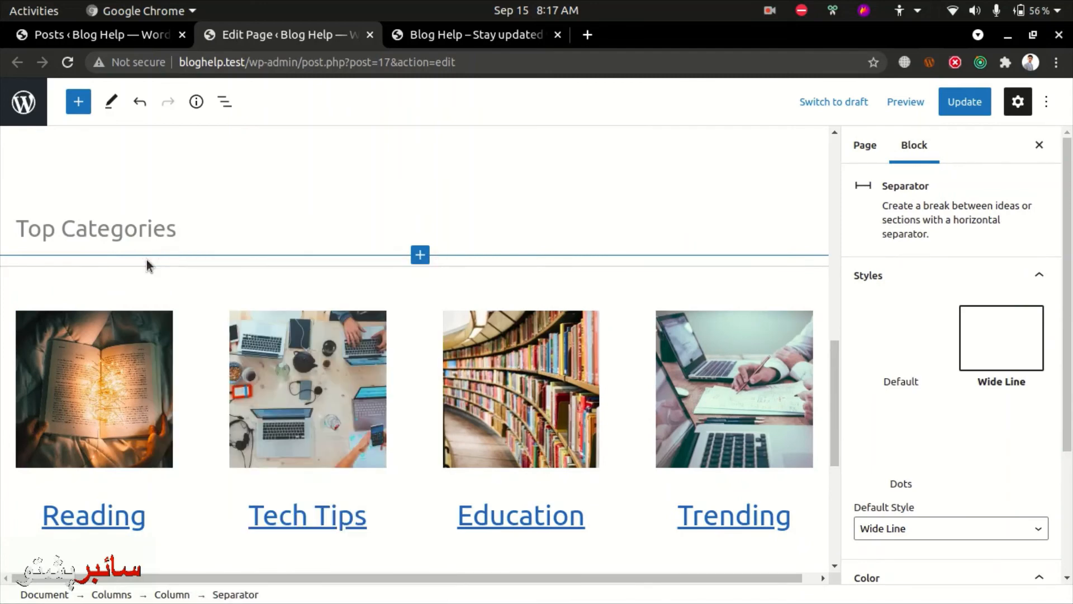
{"action": "left_click", "coordinate": [189, 238]}
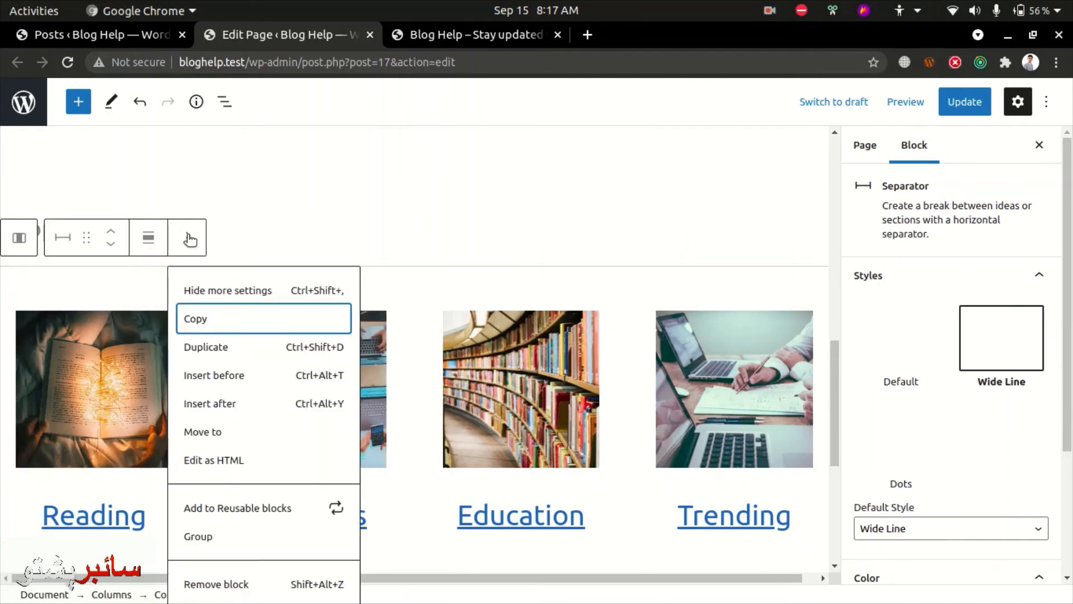
{"action": "left_click", "coordinate": [221, 352]}
{"action": "left_click", "coordinate": [111, 267]}
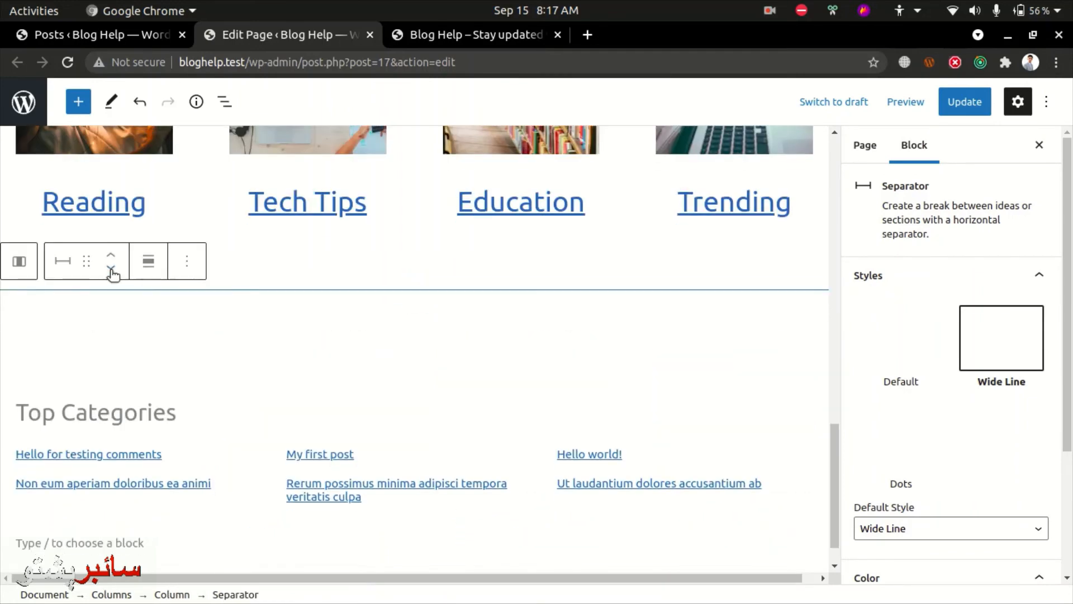
{"action": "left_click", "coordinate": [112, 271]}
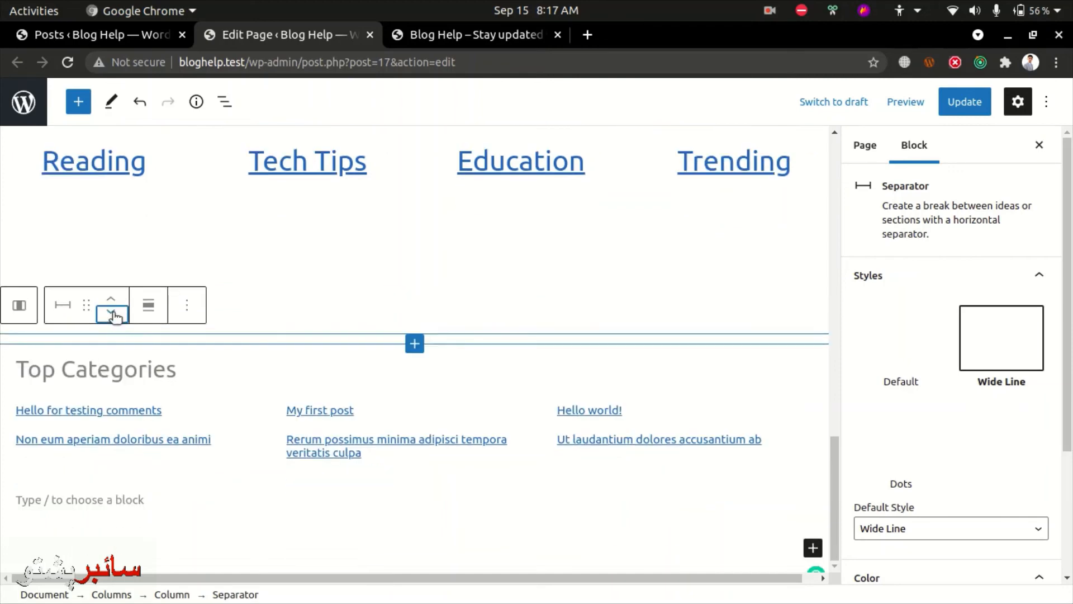
{"action": "left_click", "coordinate": [114, 316]}
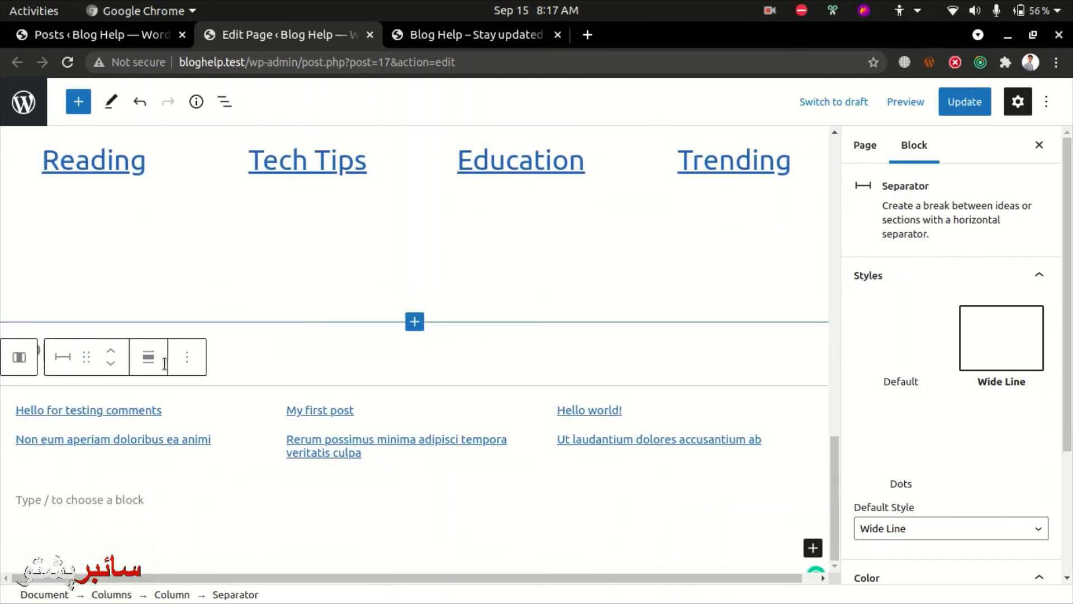
Change the copied heading's text to "Recent Posts" and update the page.
{"action": "left_click", "coordinate": [120, 352]}
{"action": "triple_click", "coordinate": [118, 351]}
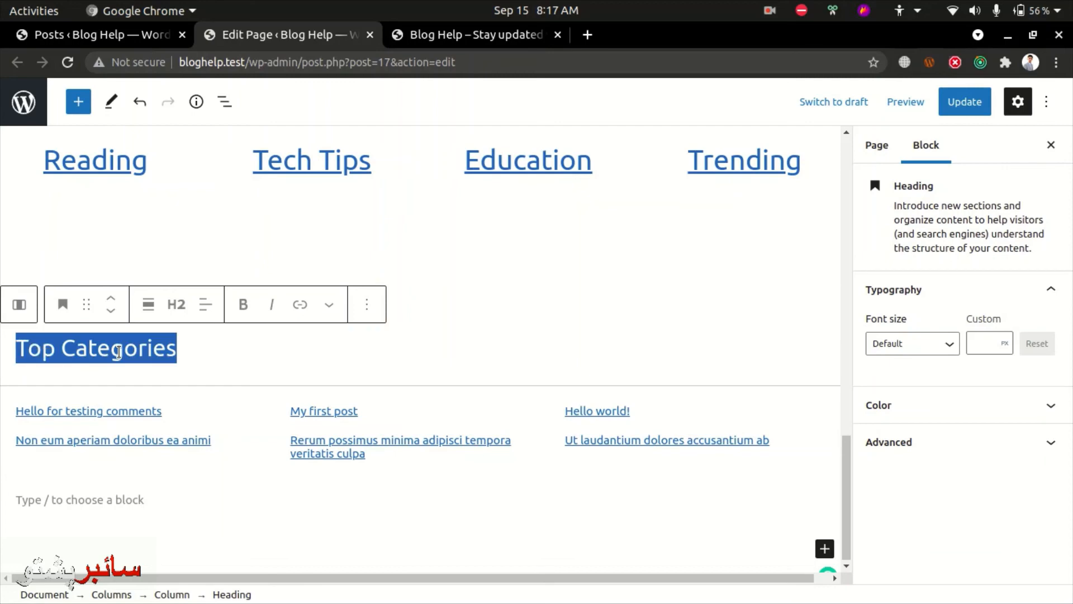
{"action": "type", "text": "Rec"}
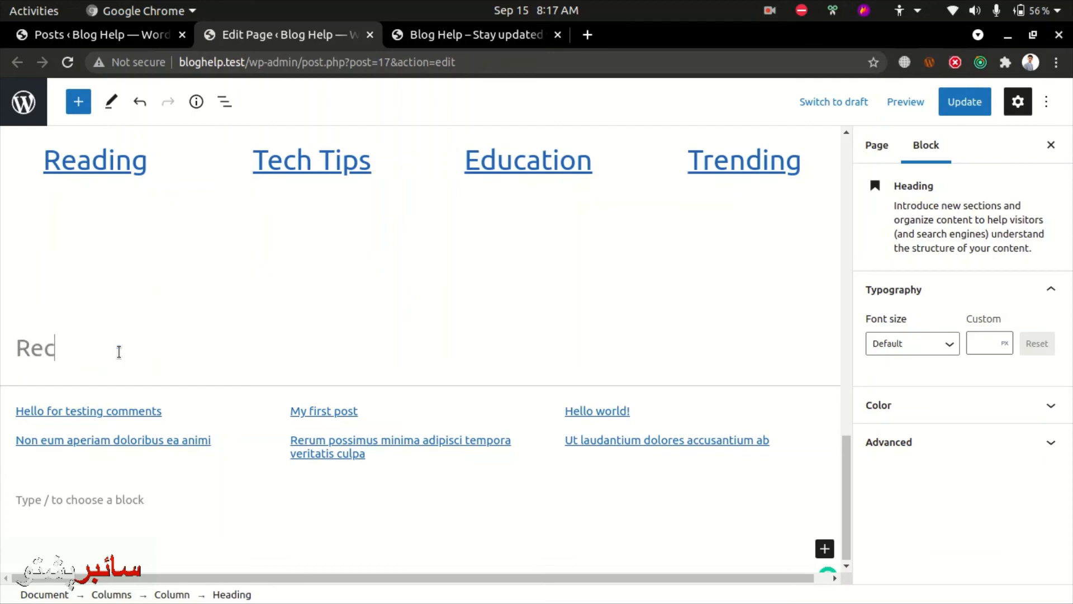
{"action": "type", "text": "ent Posts"}
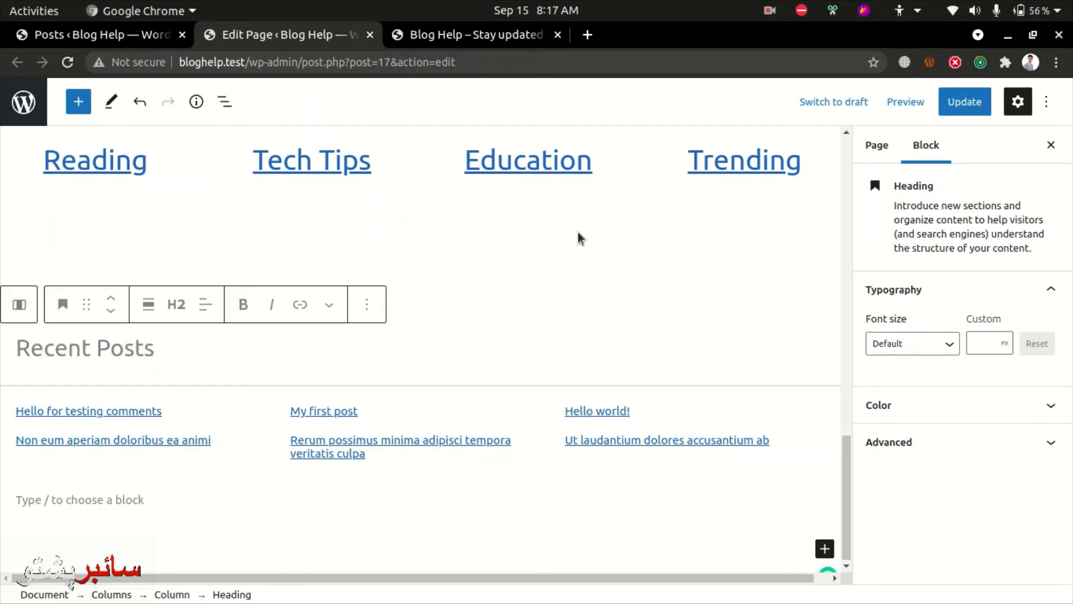
{"action": "left_click", "coordinate": [967, 103]}
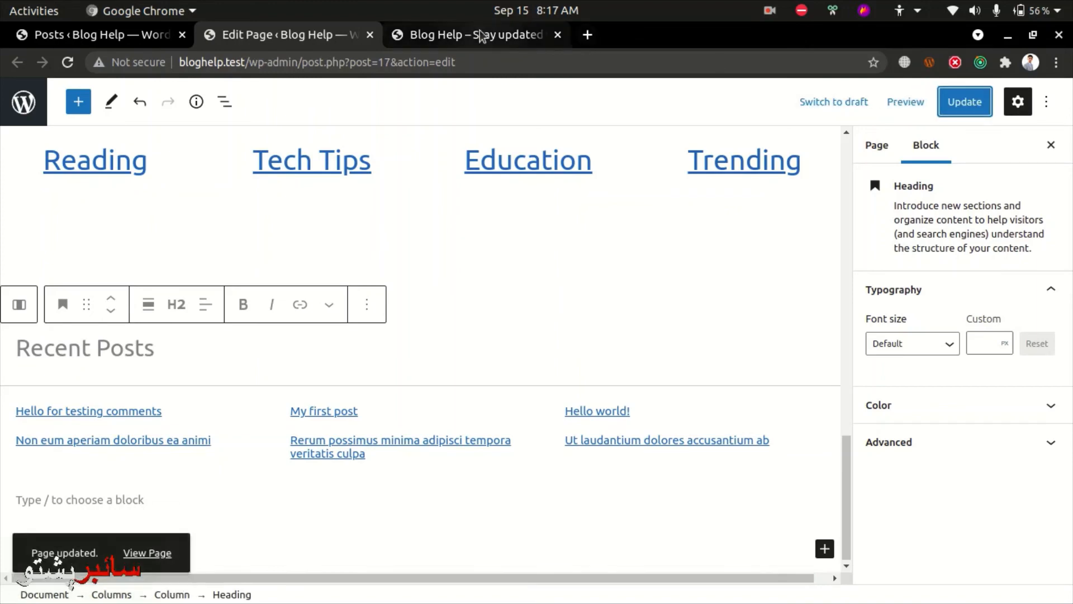
Open the live homepage and check the heading and separator above the latest posts grid.
{"action": "left_click", "coordinate": [479, 35]}
{"action": "left_click", "coordinate": [309, 19]}
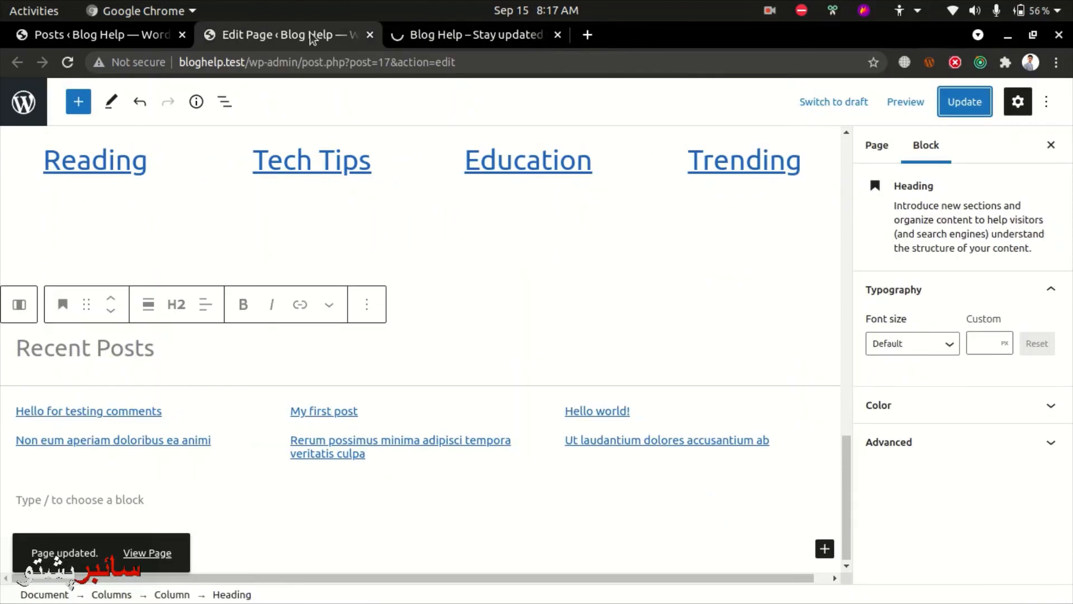
{"action": "left_click", "coordinate": [452, 31]}
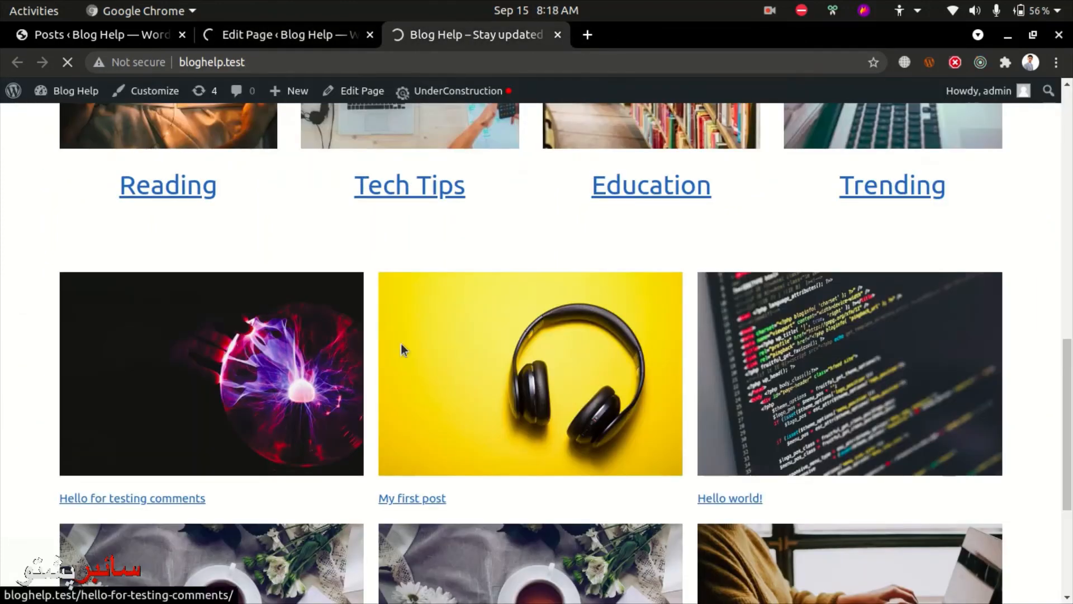
{"action": "scroll", "coordinate": [481, 448], "scroll_direction": "down", "scroll_amount": 1}
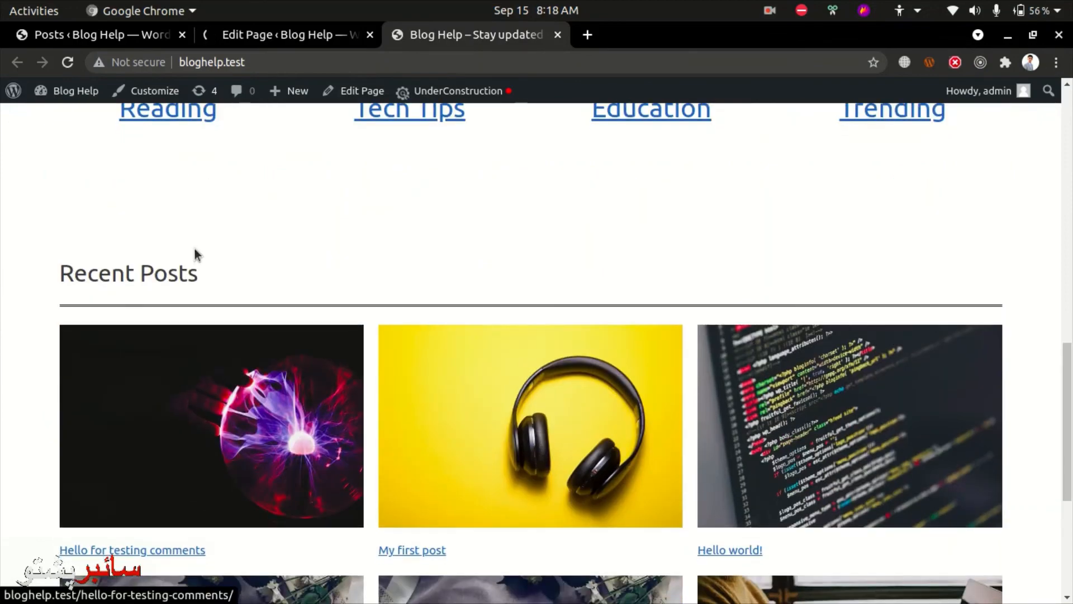
Open the "Hello world!" post from the homepage's Recent Posts grid, look through its page and return to the homepage.
{"action": "scroll", "coordinate": [271, 212], "scroll_direction": "up", "scroll_amount": 3}
{"action": "scroll", "coordinate": [296, 400], "scroll_direction": "down", "scroll_amount": 4}
{"action": "scroll", "coordinate": [296, 400], "scroll_direction": "down", "scroll_amount": 3}
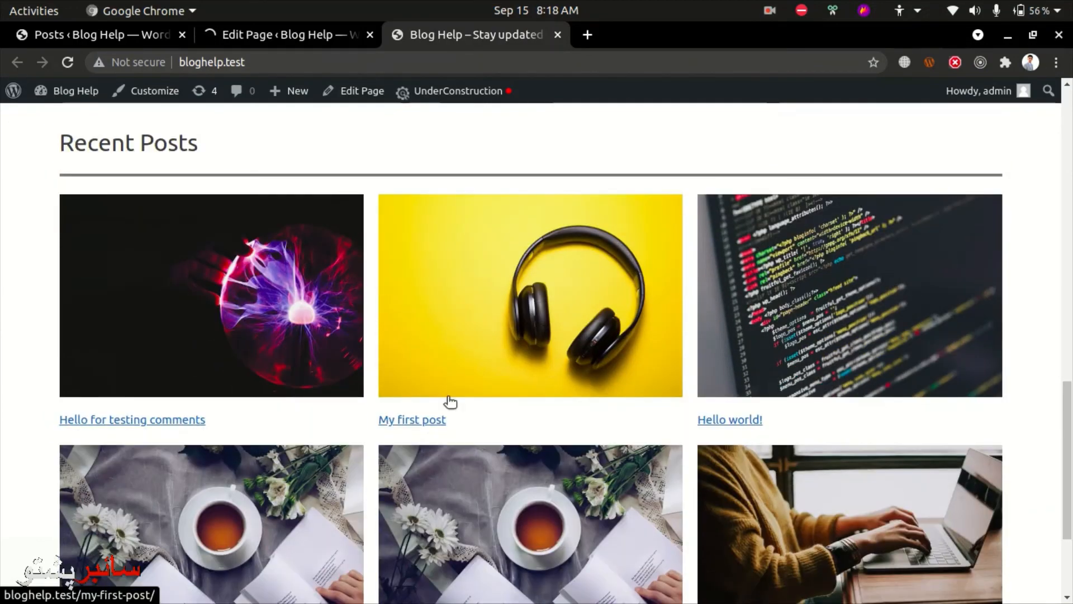
{"action": "left_click", "coordinate": [897, 305]}
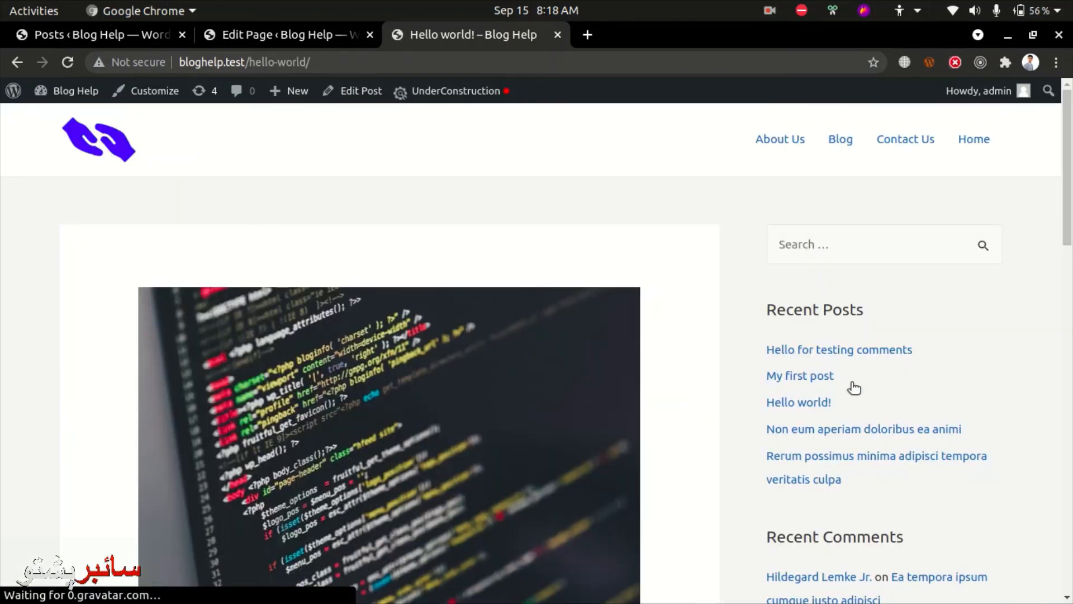
{"action": "scroll", "coordinate": [854, 386], "scroll_direction": "down", "scroll_amount": 9}
{"action": "scroll", "coordinate": [854, 386], "scroll_direction": "up", "scroll_amount": 8}
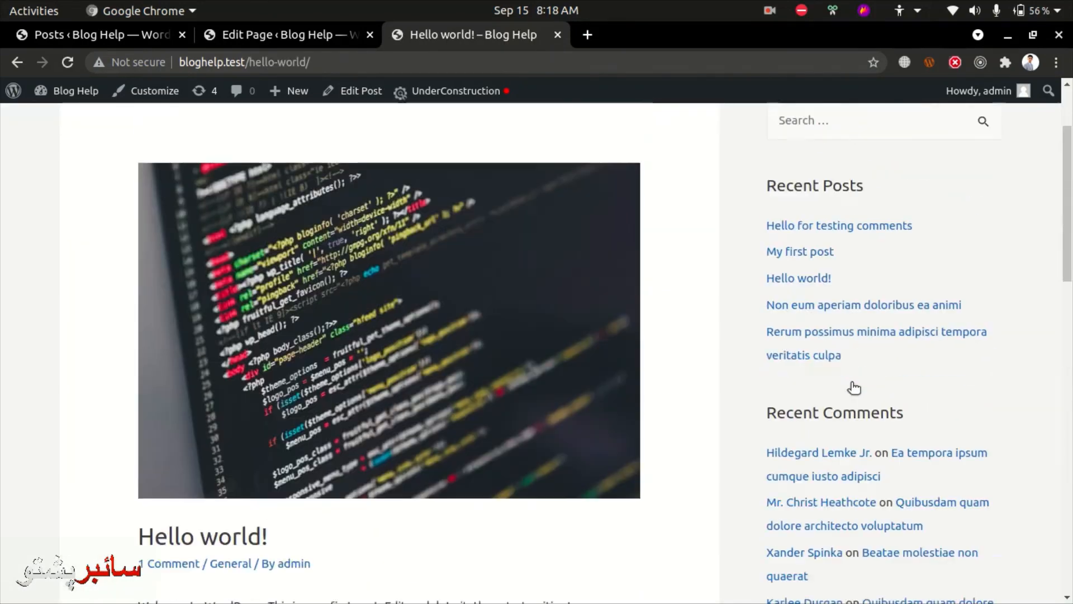
{"action": "key", "text": "alt+Left"}
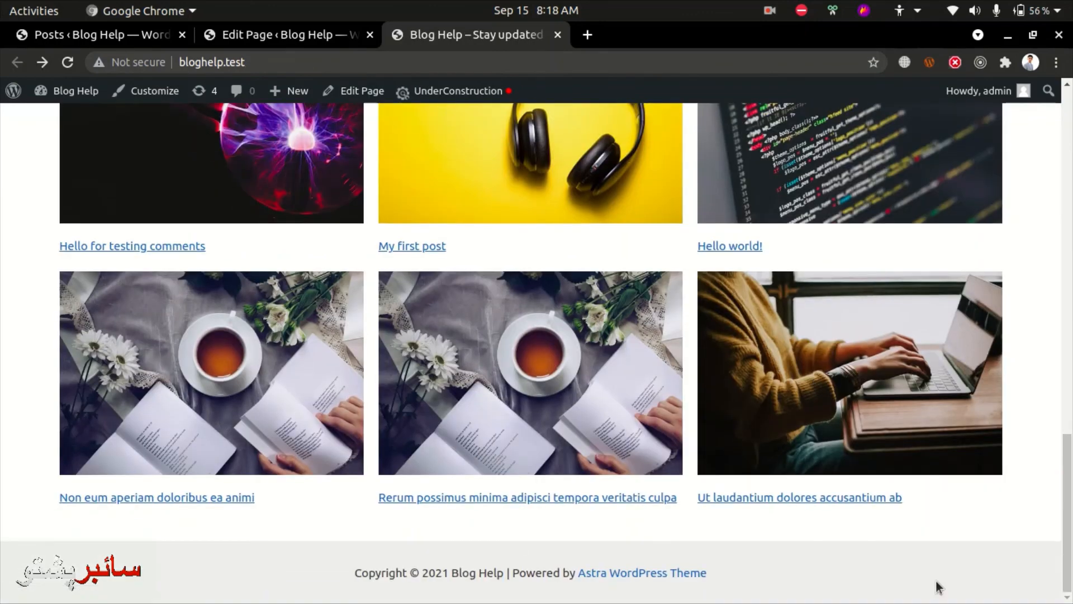
Review the homepage from the posts grid back to the hero header and open the About Us page.
{"action": "scroll", "coordinate": [559, 526], "scroll_direction": "up", "scroll_amount": 20}
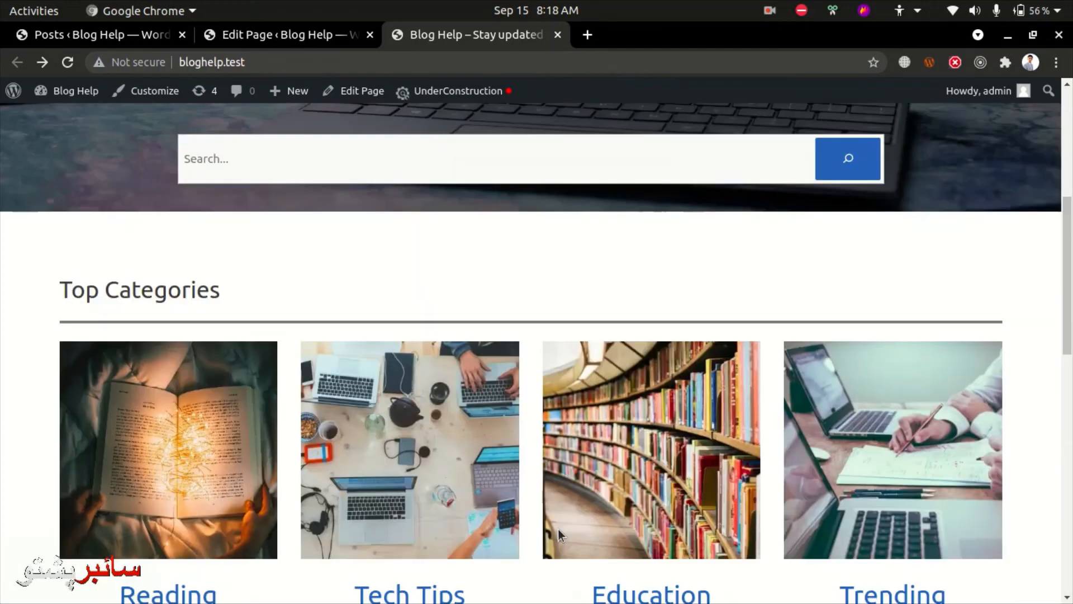
{"action": "scroll", "coordinate": [558, 529], "scroll_direction": "up", "scroll_amount": 1}
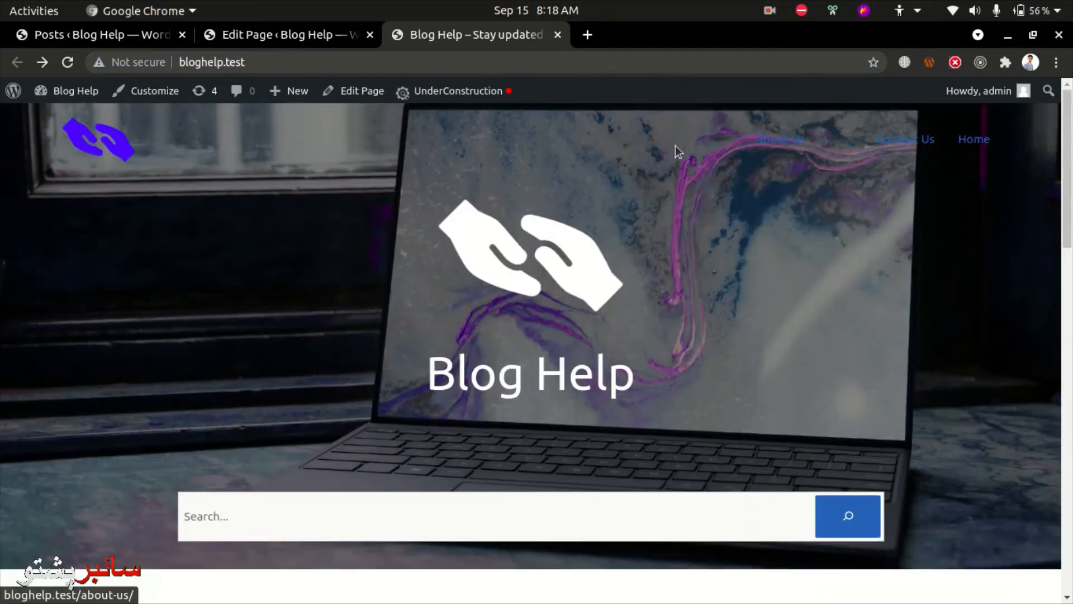
{"action": "left_click", "coordinate": [771, 150]}
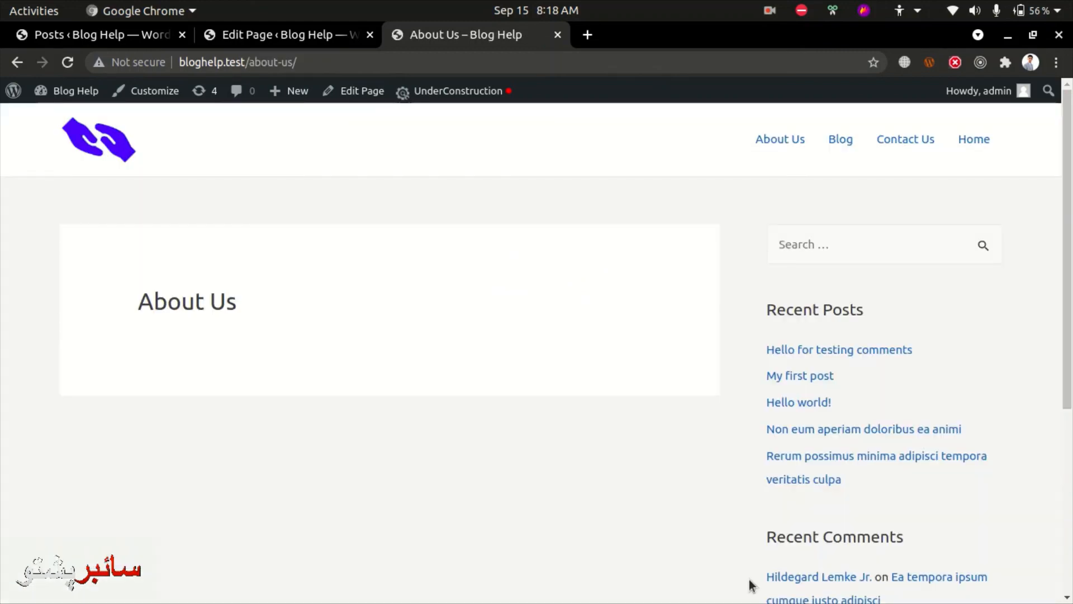
{"action": "left_click", "coordinate": [779, 6]}
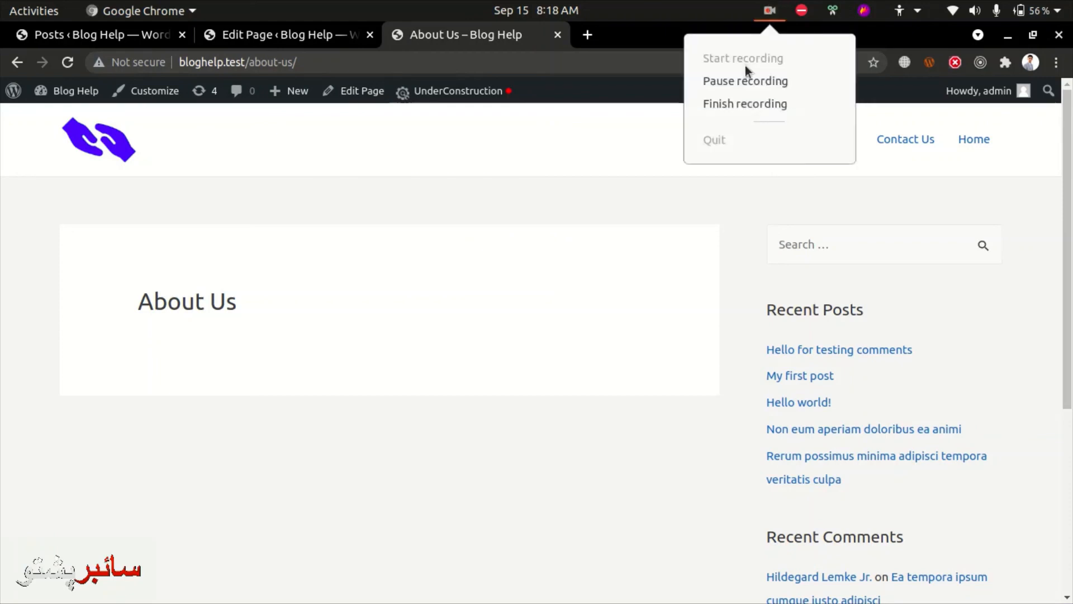